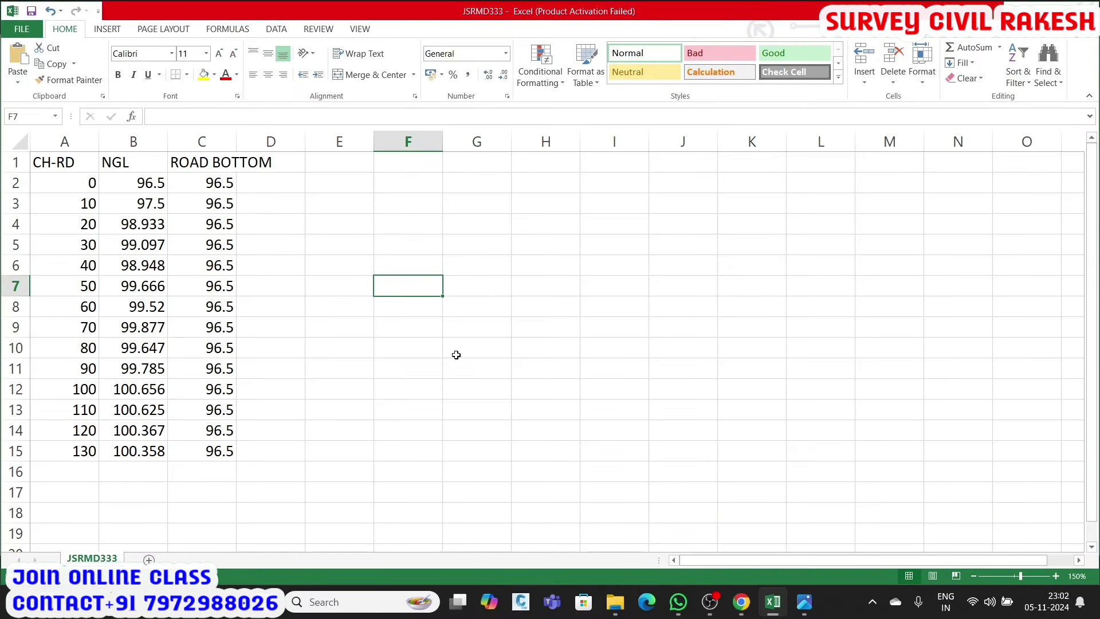
- Wrap the ROAD BOTTOM heading and centre A1:C15 text vertically and horizontally
{"action": "left_click", "coordinate": [201, 162]}
{"action": "left_click", "coordinate": [359, 53]}
{"action": "left_click_drag", "start_coordinate": [64, 172], "coordinate": [202, 472]}
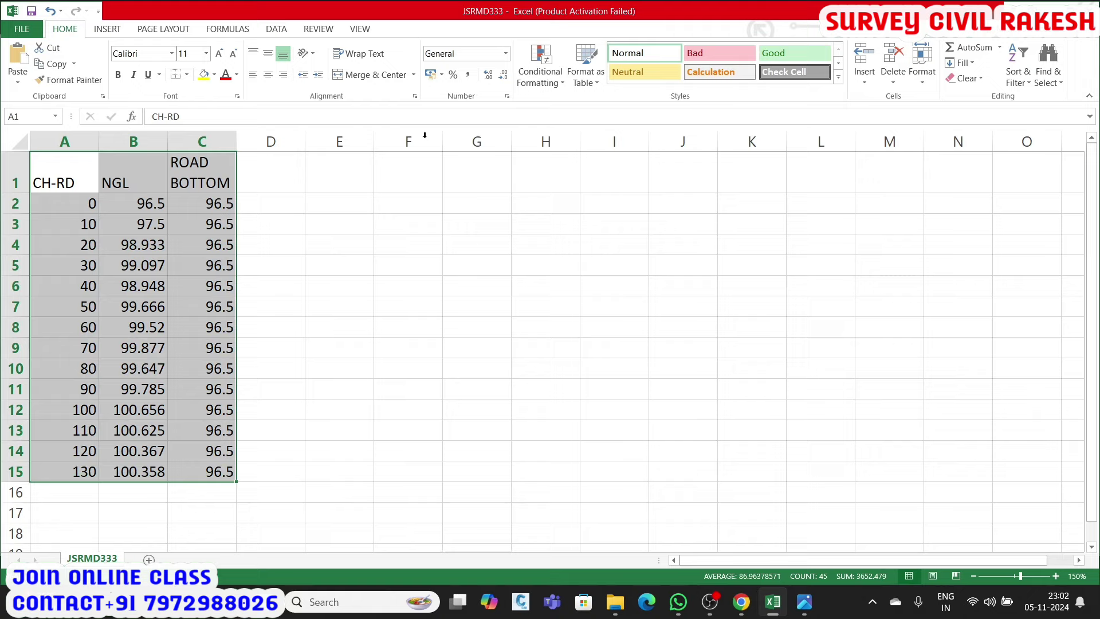
{"action": "left_click", "coordinate": [268, 53]}
{"action": "left_click", "coordinate": [268, 74]}
{"action": "left_click_drag", "start_coordinate": [383, 216], "coordinate": [338, 202]}
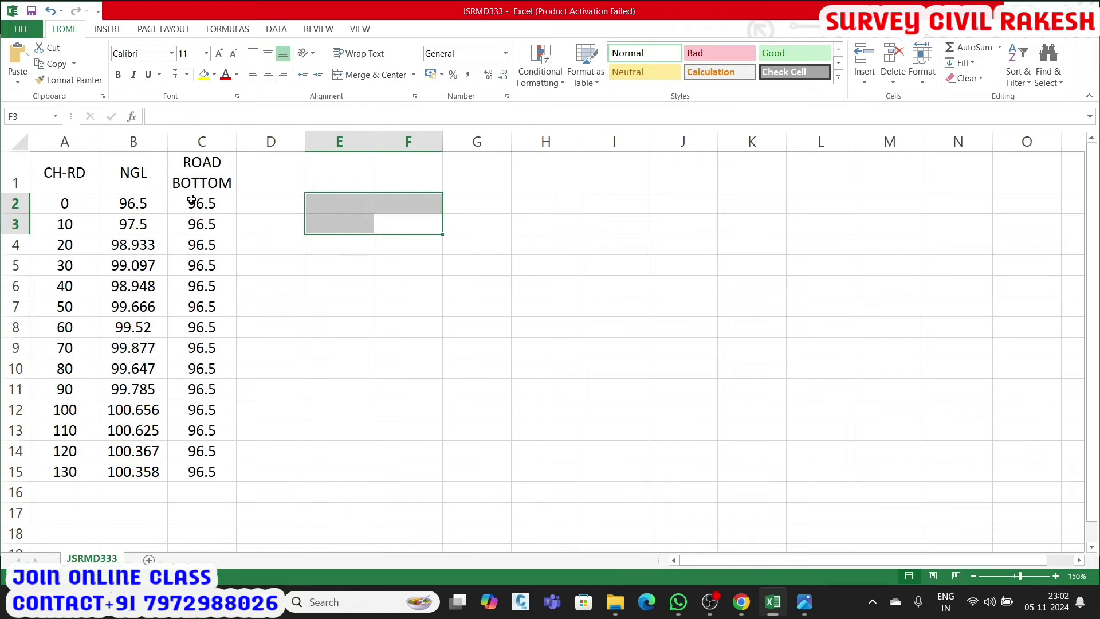
- Inspect the CH-RD and NGL column cells, including 50, 99.52 and 99.785
{"action": "left_click", "coordinate": [74, 174]}
{"action": "left_click", "coordinate": [79, 208]}
{"action": "left_click", "coordinate": [78, 225]}
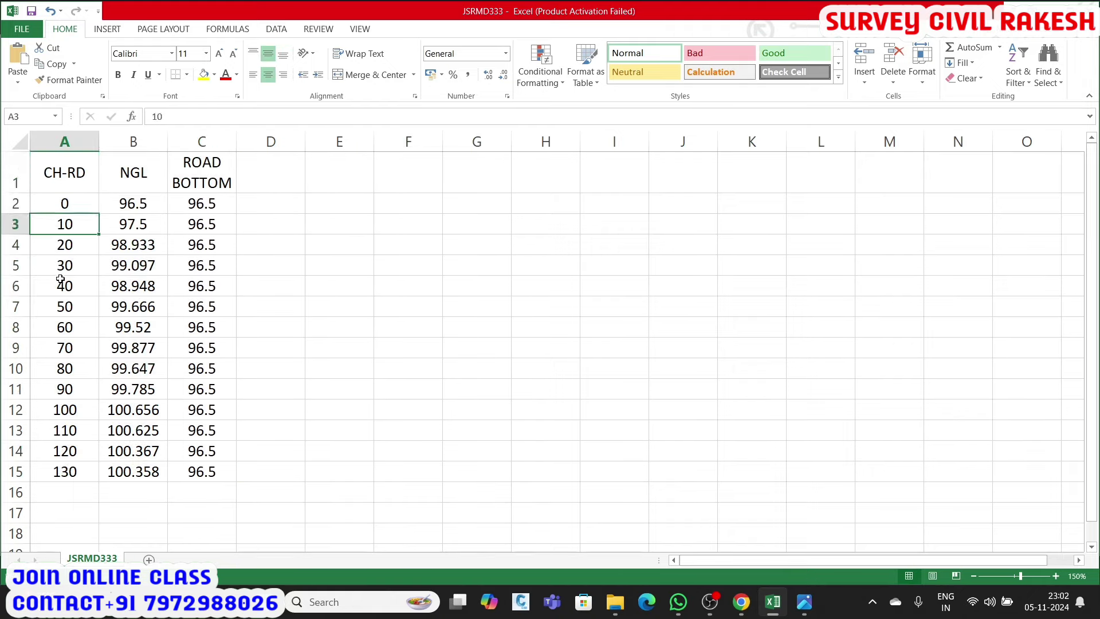
{"action": "left_click", "coordinate": [74, 312]}
{"action": "left_click", "coordinate": [154, 175]}
{"action": "left_click", "coordinate": [141, 203]}
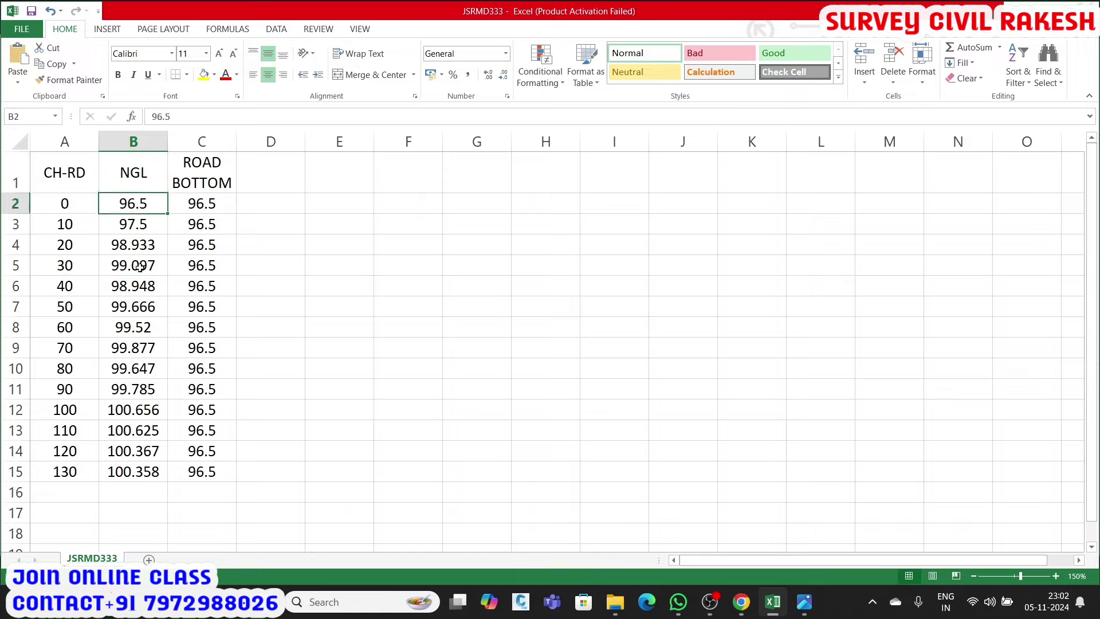
{"action": "left_click", "coordinate": [152, 265]}
{"action": "left_click", "coordinate": [138, 321]}
{"action": "left_click", "coordinate": [137, 345]}
{"action": "left_click", "coordinate": [140, 390]}
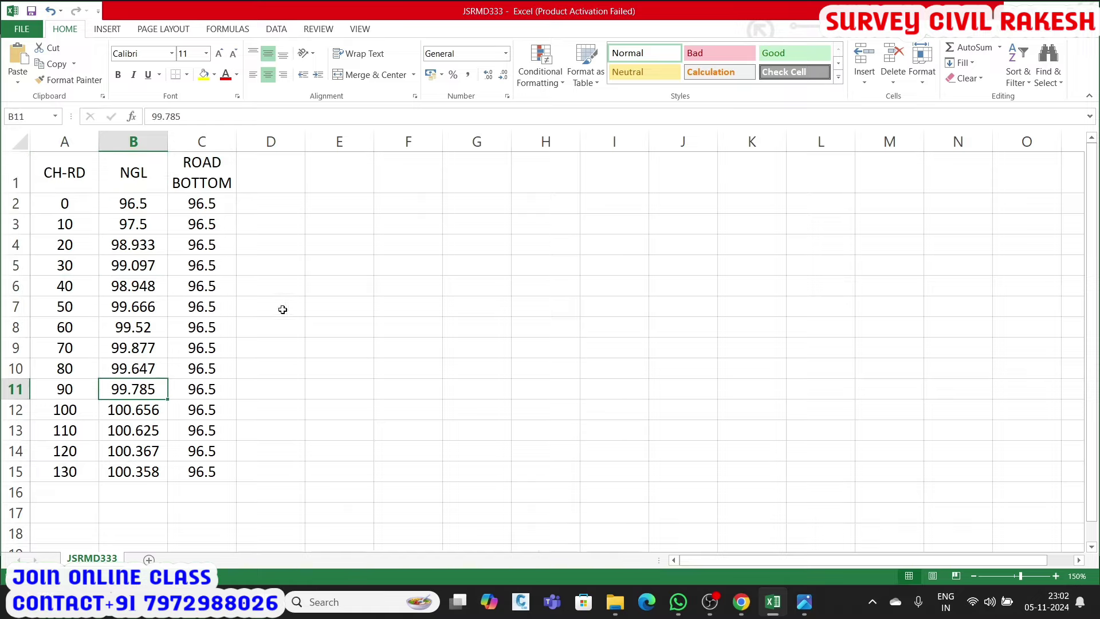
- Inspect the ROAD BOTTOM column values and reselect the whole table A1:C15
{"action": "left_click", "coordinate": [216, 183]}
{"action": "left_click", "coordinate": [224, 224]}
{"action": "left_click", "coordinate": [229, 286]}
{"action": "left_click", "coordinate": [237, 303]}
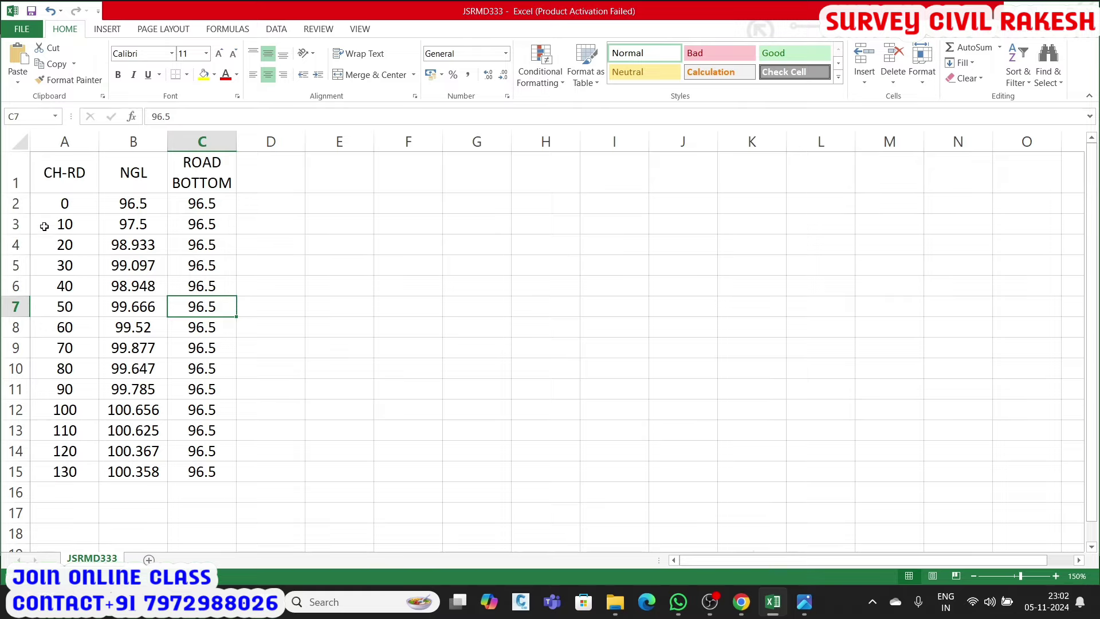
{"action": "mouse_move", "coordinate": [56, 178]}
{"action": "left_mouse_down"}
{"action": "mouse_move", "coordinate": [211, 221]}
{"action": "mouse_move", "coordinate": [223, 473]}
{"action": "left_mouse_up"}
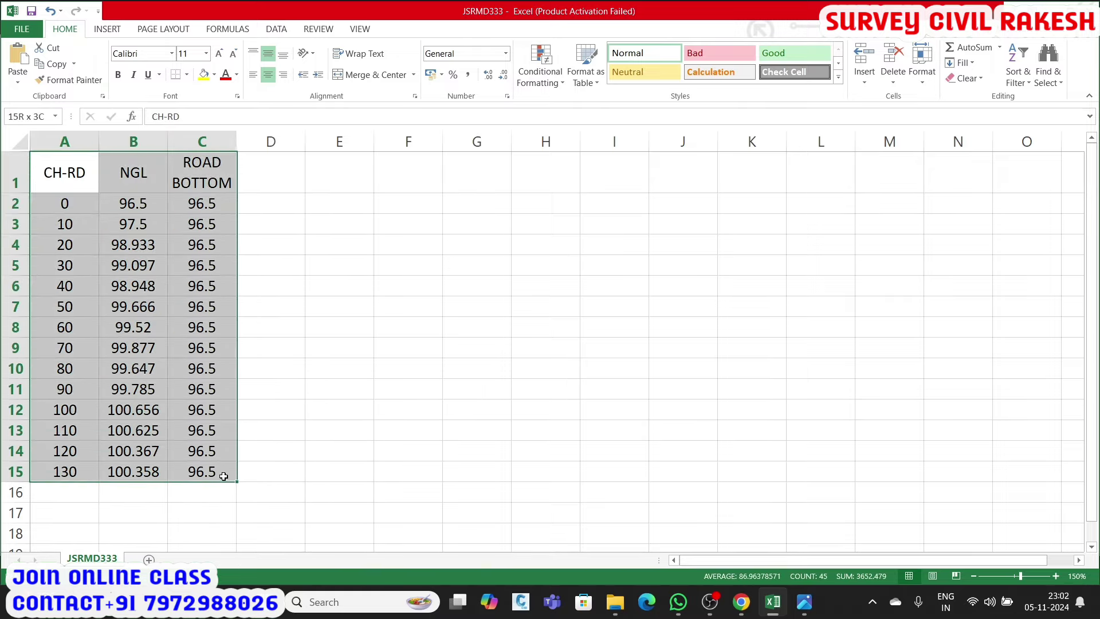
{"action": "left_click", "coordinate": [414, 413]}
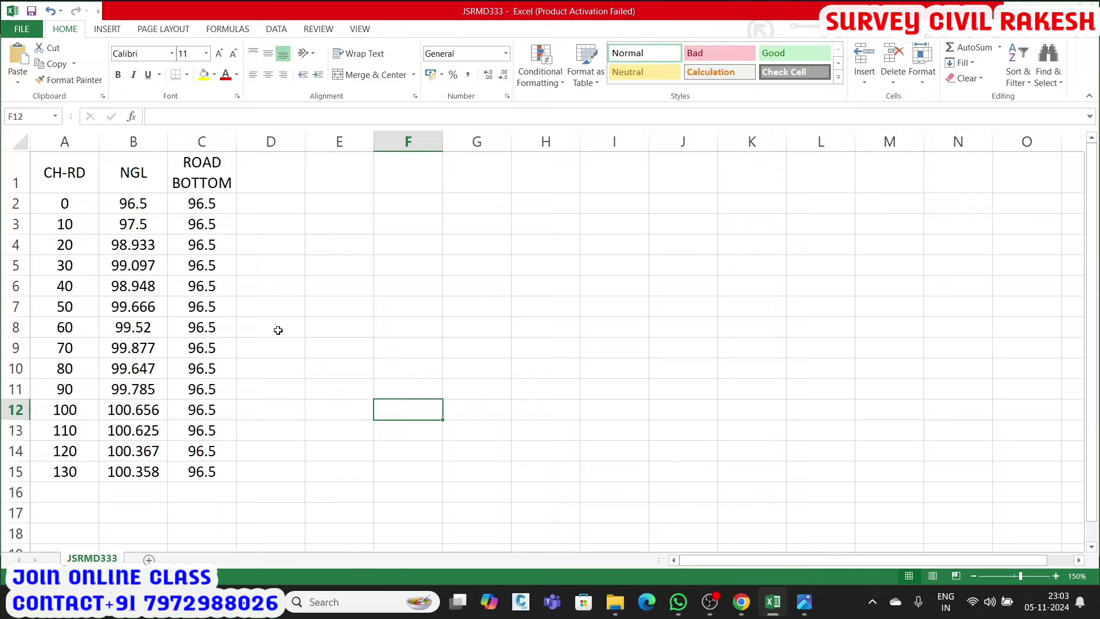
- Apply the custom number format 0+00 to the chainages in A2:A15
{"action": "left_click_drag", "start_coordinate": [81, 197], "coordinate": [71, 472]}
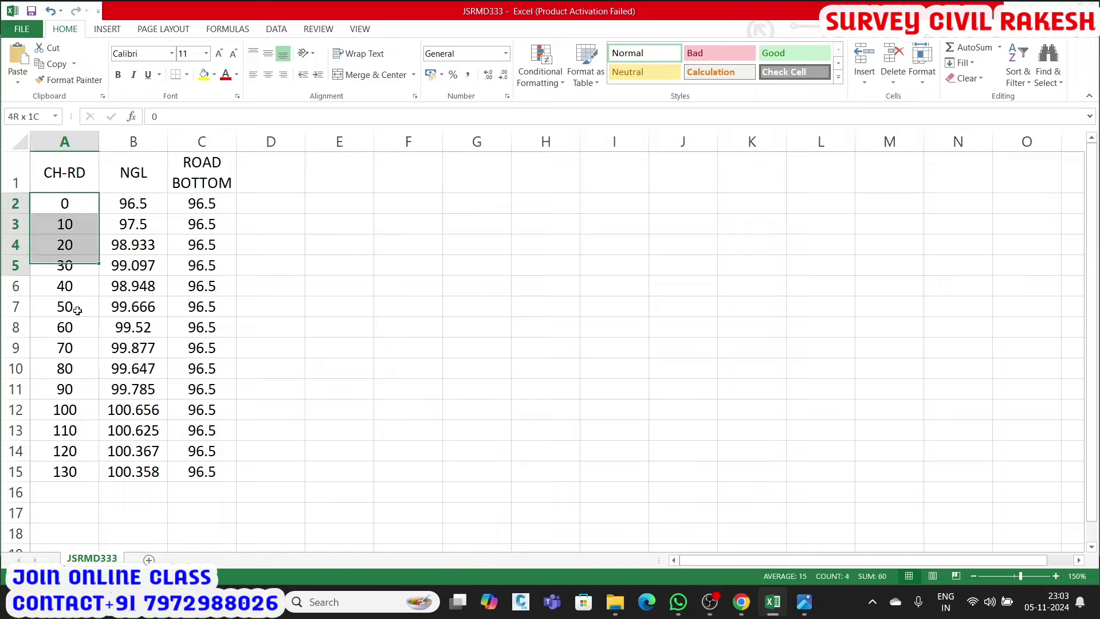
{"action": "right_click", "coordinate": [87, 376]}
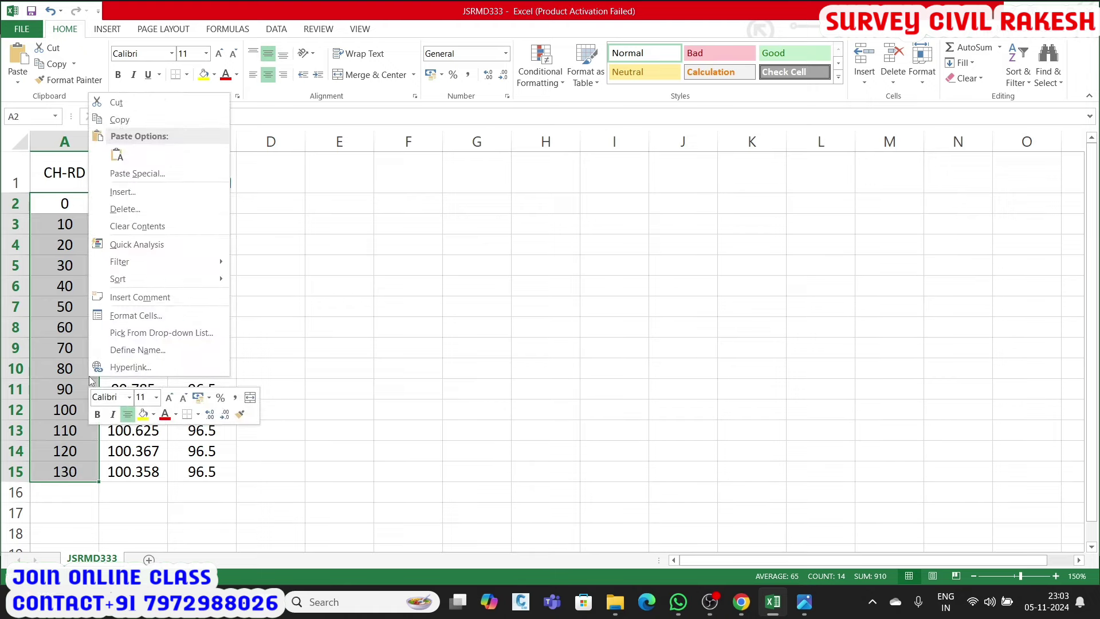
{"action": "left_click", "coordinate": [151, 318]}
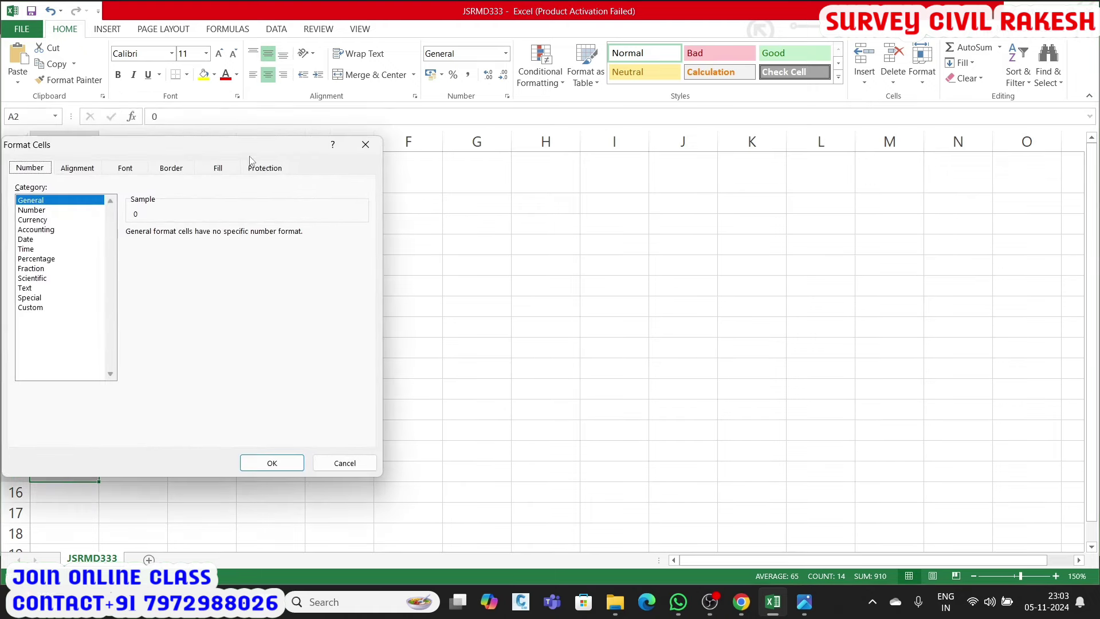
{"action": "left_click_drag", "start_coordinate": [245, 151], "coordinate": [676, 186]}
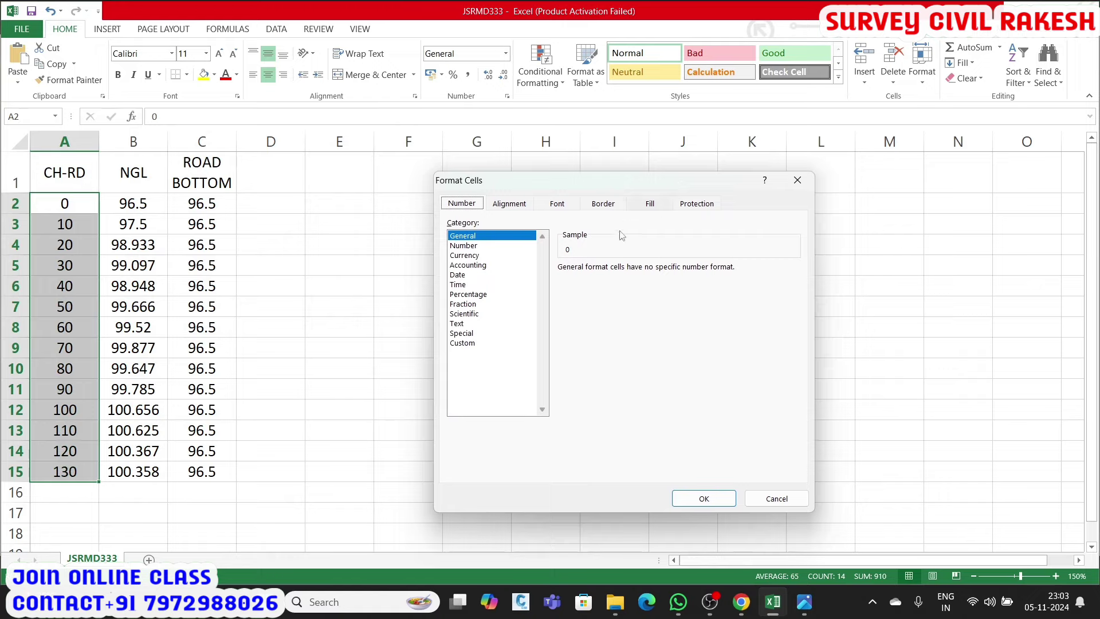
{"action": "left_click", "coordinate": [464, 343]}
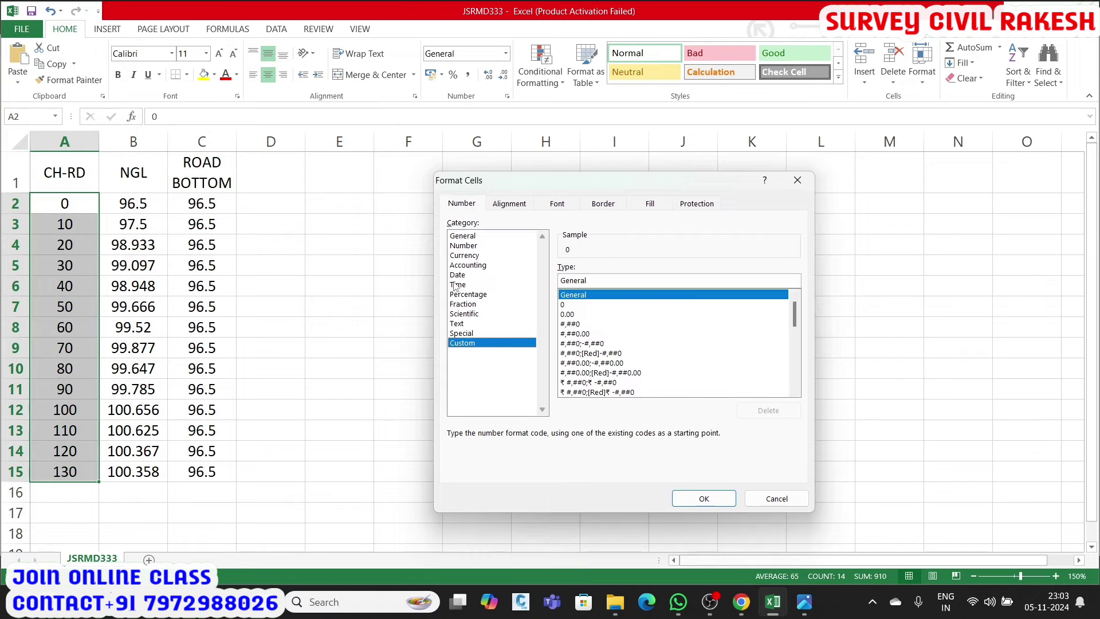
{"action": "left_click", "coordinate": [567, 305]}
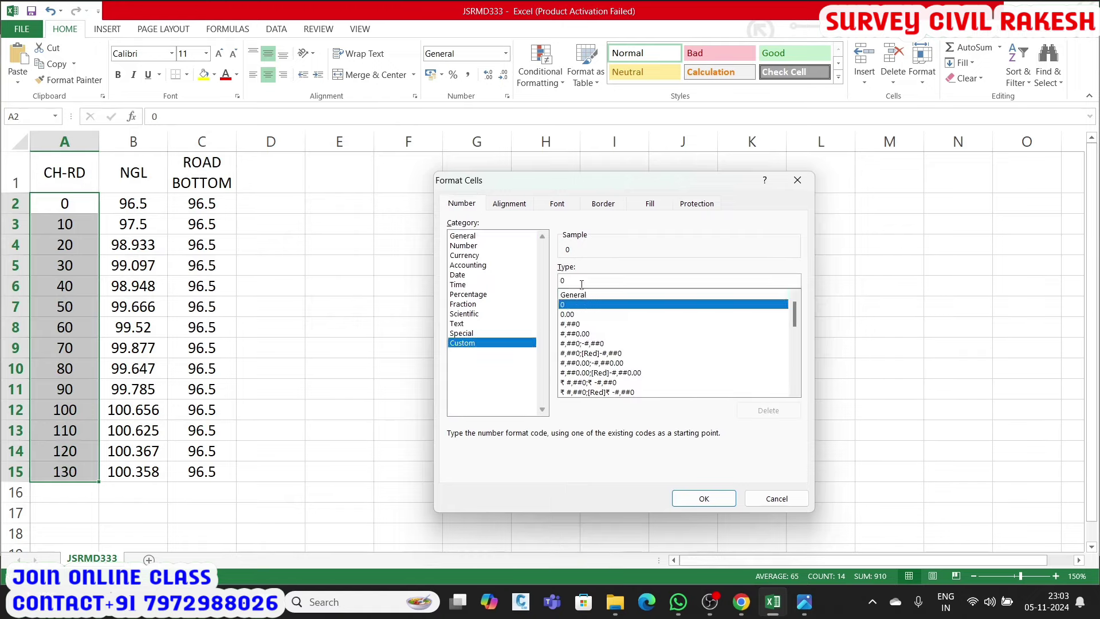
{"action": "left_click", "coordinate": [582, 282]}
{"action": "type", "text": "+00"}
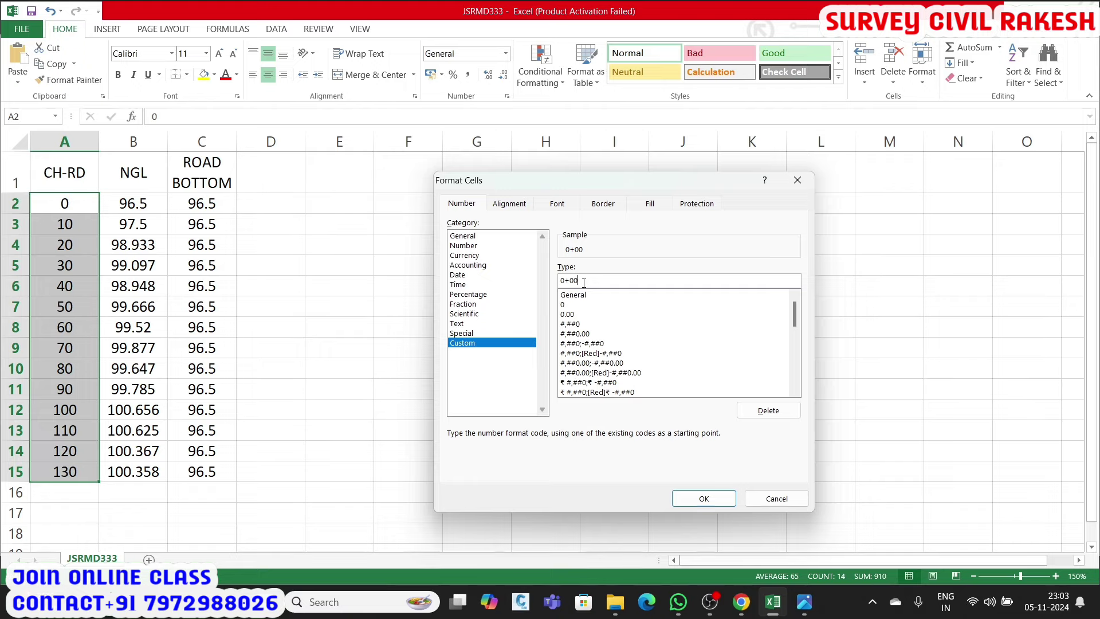
{"action": "left_click", "coordinate": [727, 491]}
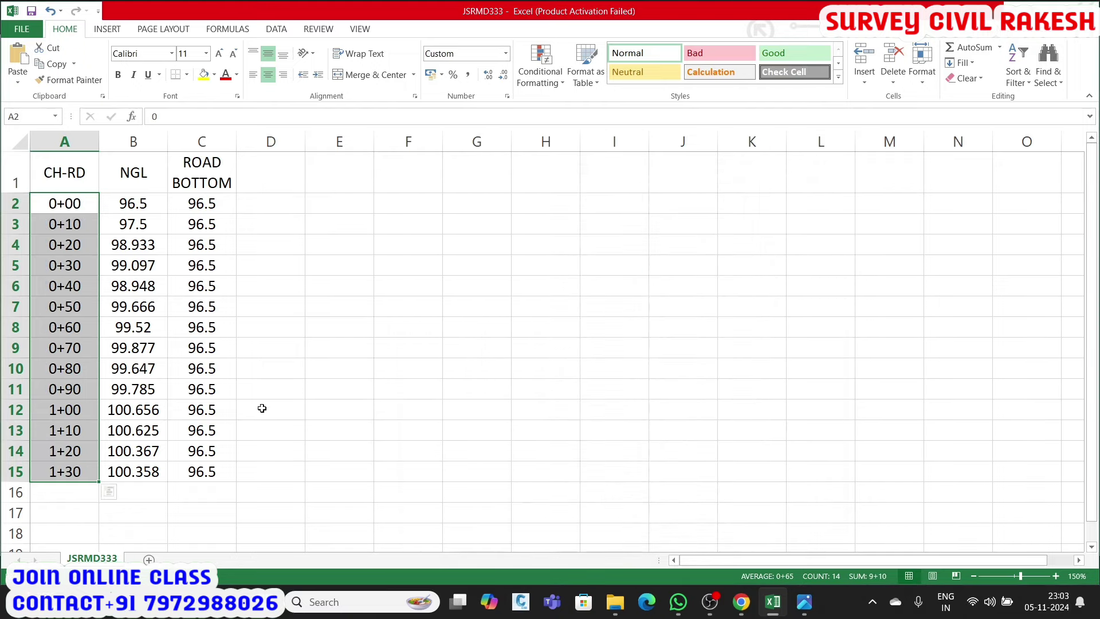
- Review the reformatted chainages, now reading 0+00 through 1+30
{"action": "left_click", "coordinate": [264, 408]}
{"action": "key", "text": "Left"}
{"action": "key", "text": "Left"}
{"action": "key", "text": "Left"}
{"action": "key", "text": "Down"}
{"action": "key", "text": "Down"}
{"action": "left_click", "coordinate": [65, 270]}
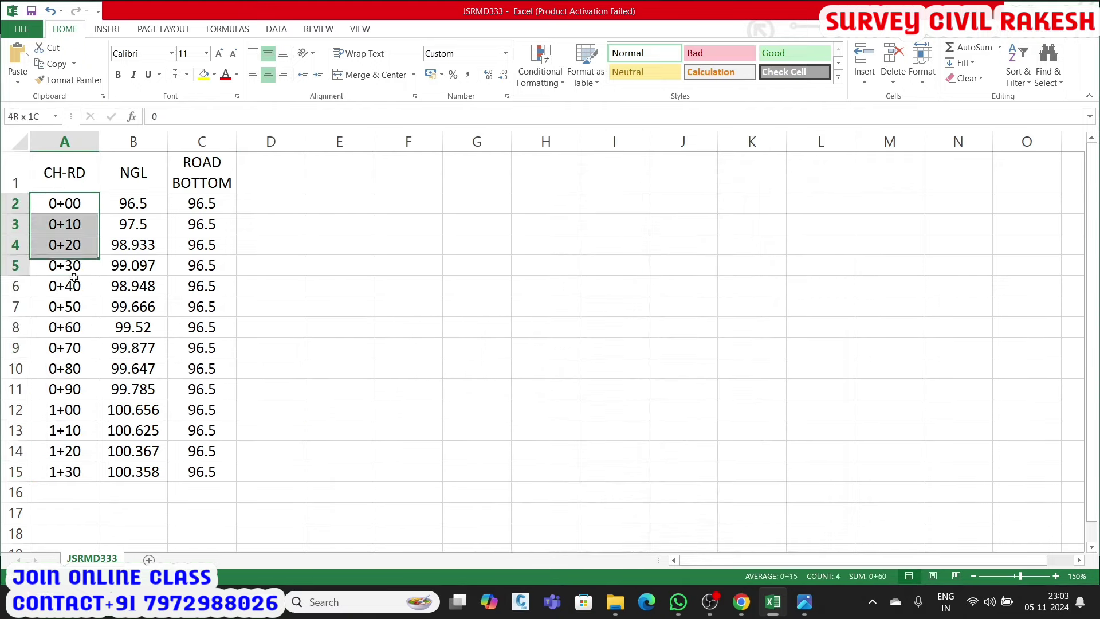
{"action": "left_click_drag", "start_coordinate": [69, 206], "coordinate": [92, 467]}
{"action": "left_click", "coordinate": [73, 511]}
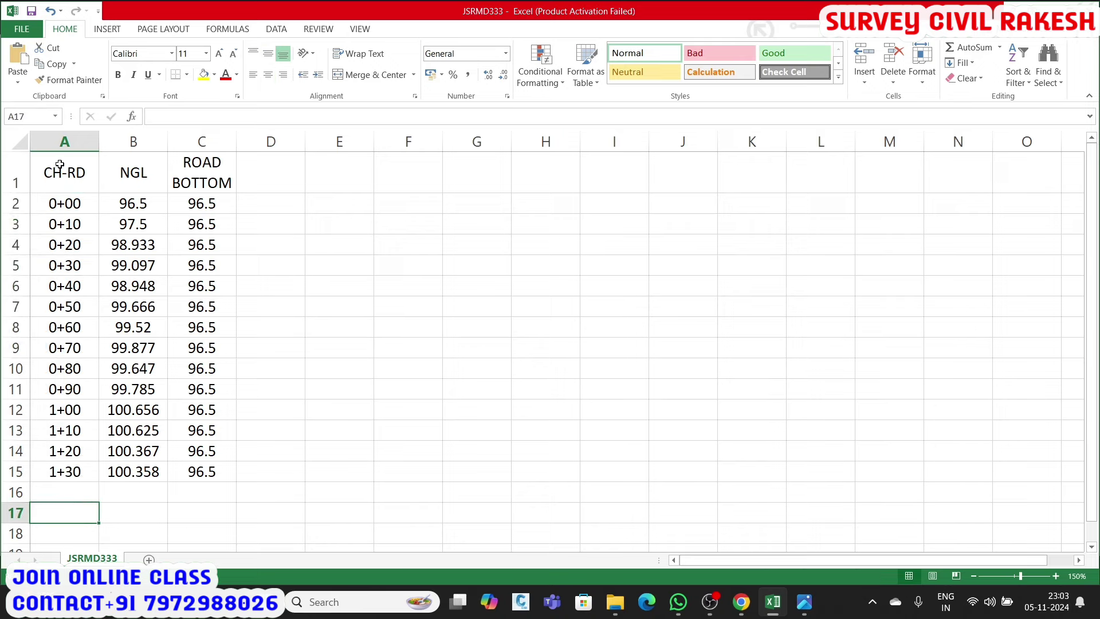
- Copy table A1:C15 and paste it transposed into rows starting at E15
{"action": "left_click_drag", "start_coordinate": [57, 167], "coordinate": [225, 467]}
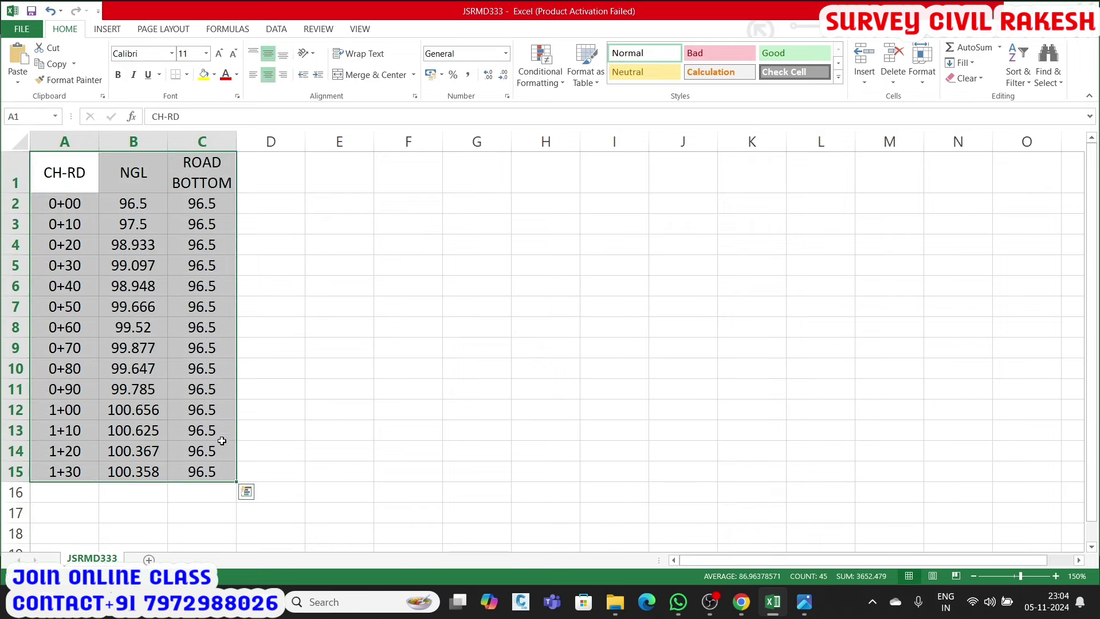
{"action": "right_click", "coordinate": [207, 342]}
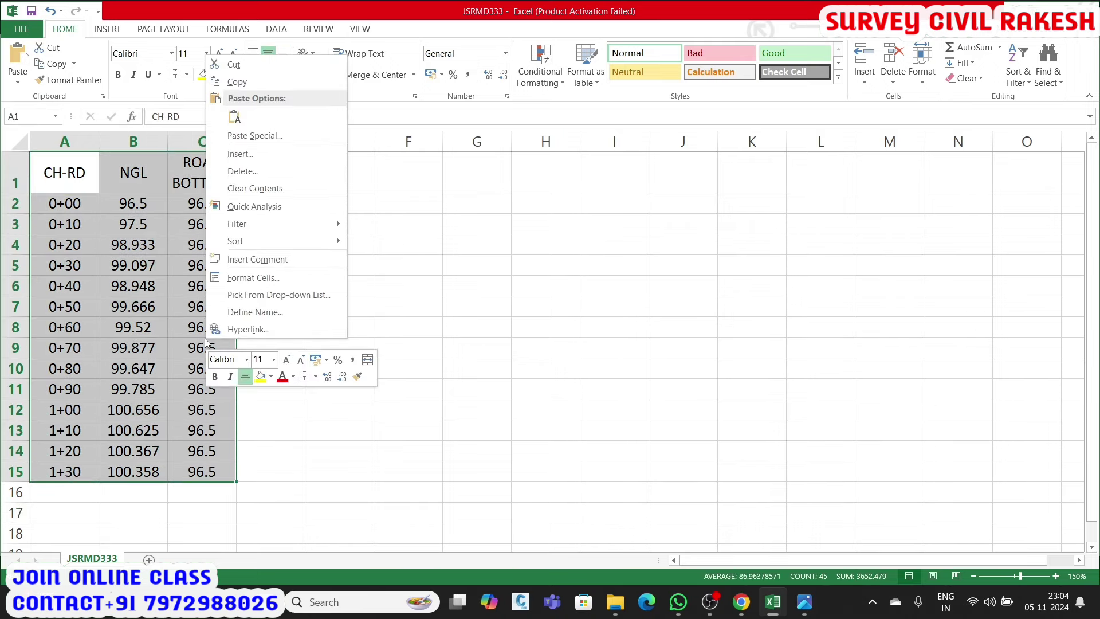
{"action": "left_click", "coordinate": [240, 82]}
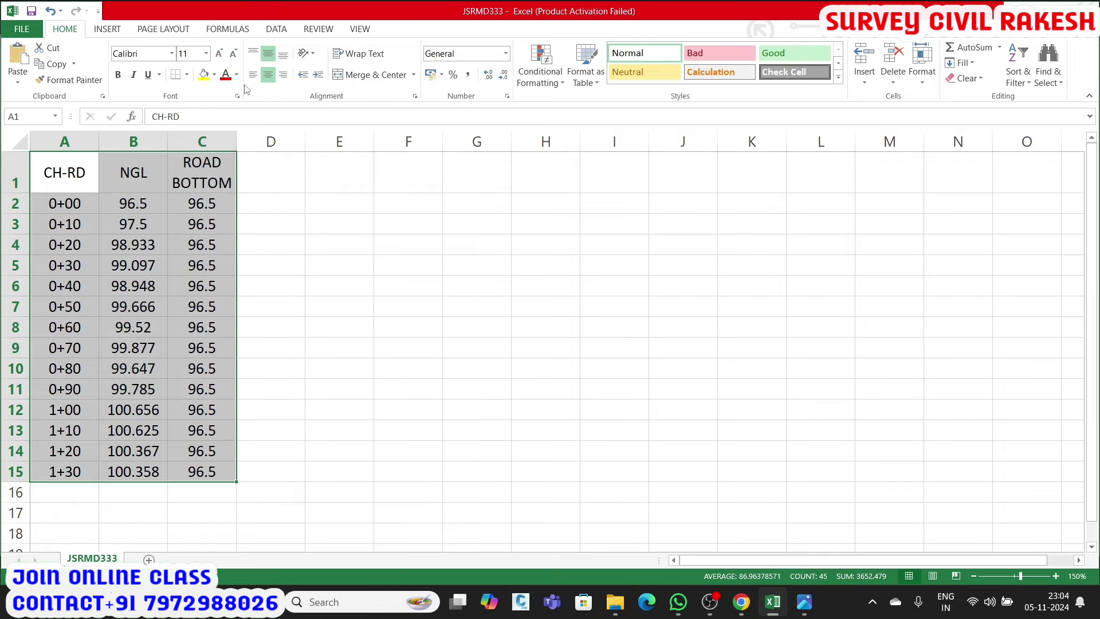
{"action": "left_click", "coordinate": [353, 367]}
{"action": "left_click", "coordinate": [337, 468]}
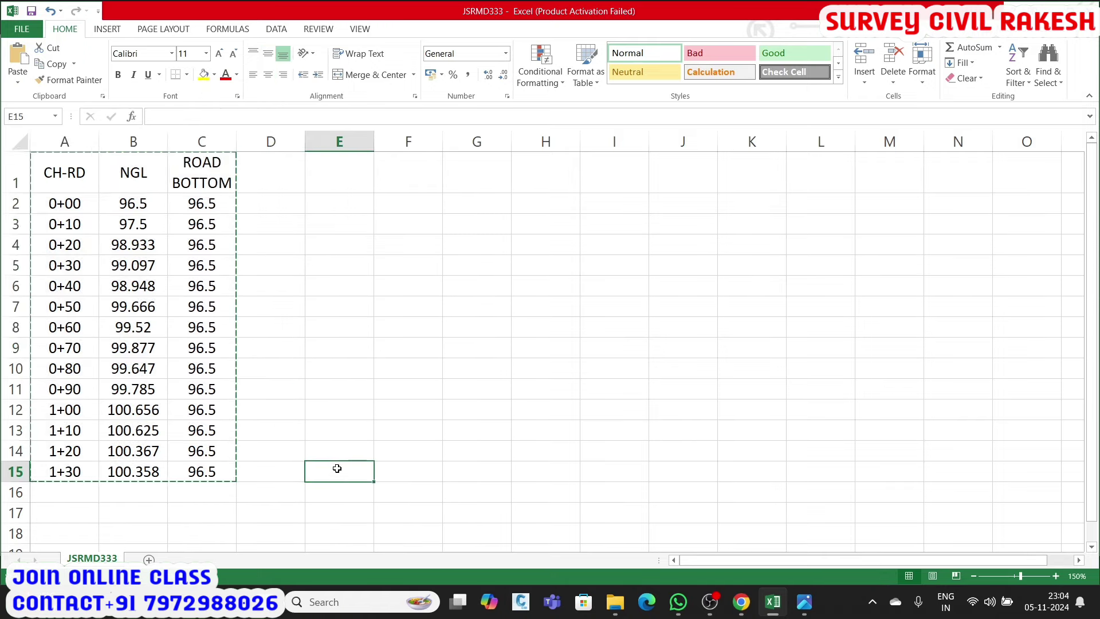
{"action": "right_click", "coordinate": [337, 468]}
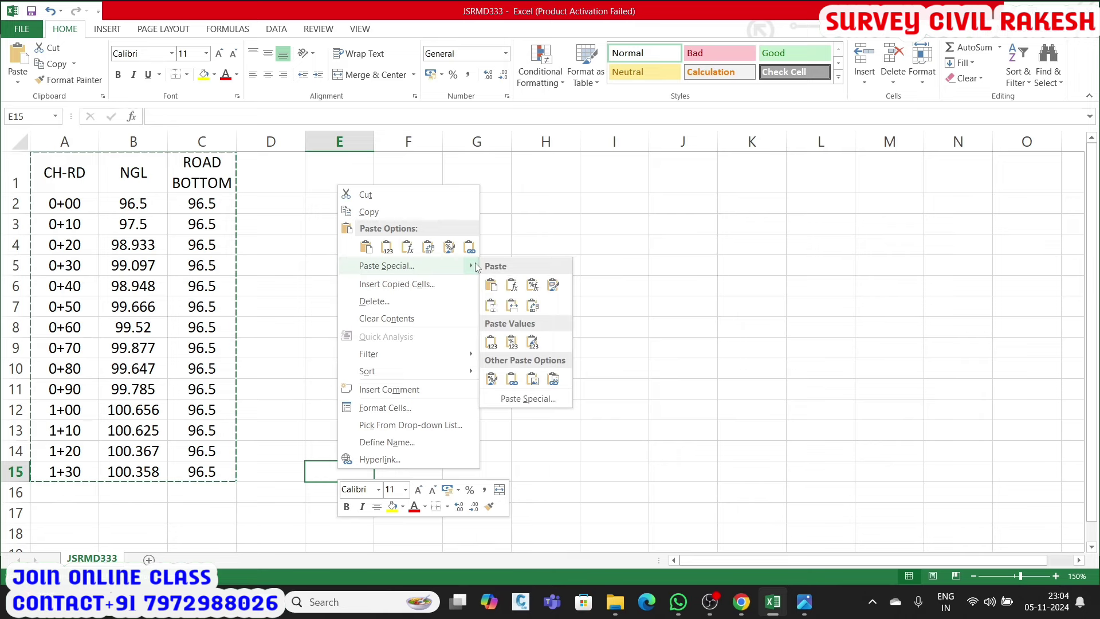
{"action": "left_click", "coordinate": [533, 312]}
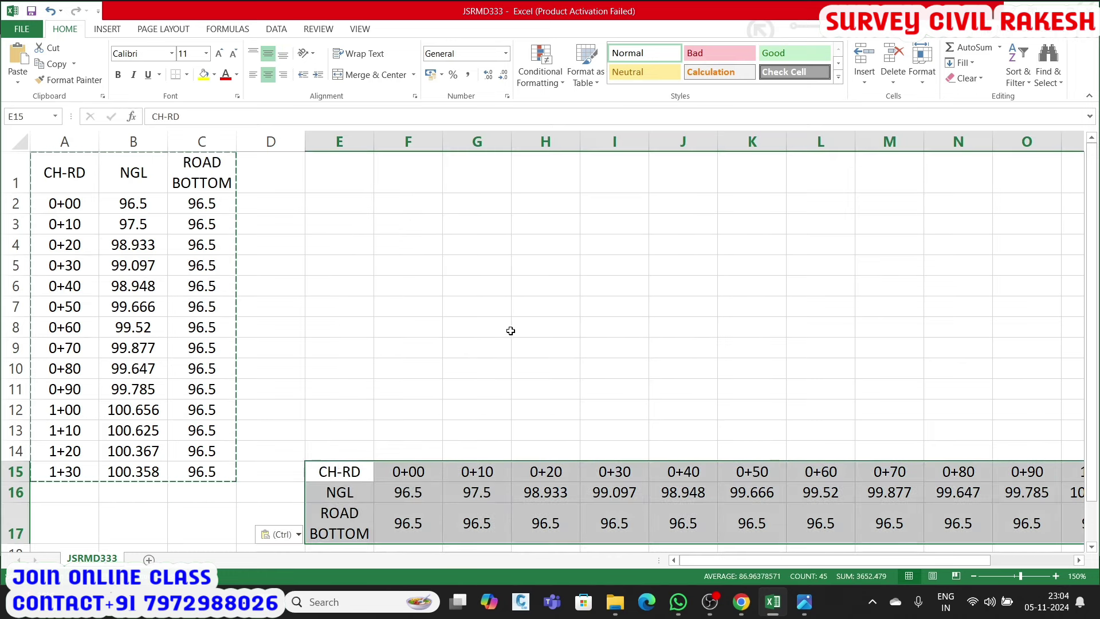
- Zoom out to view the transposed table, then erase the old vertical table in A1:C16
{"action": "scroll", "coordinate": [507, 335], "scroll_direction": "down", "scroll_amount": 1}
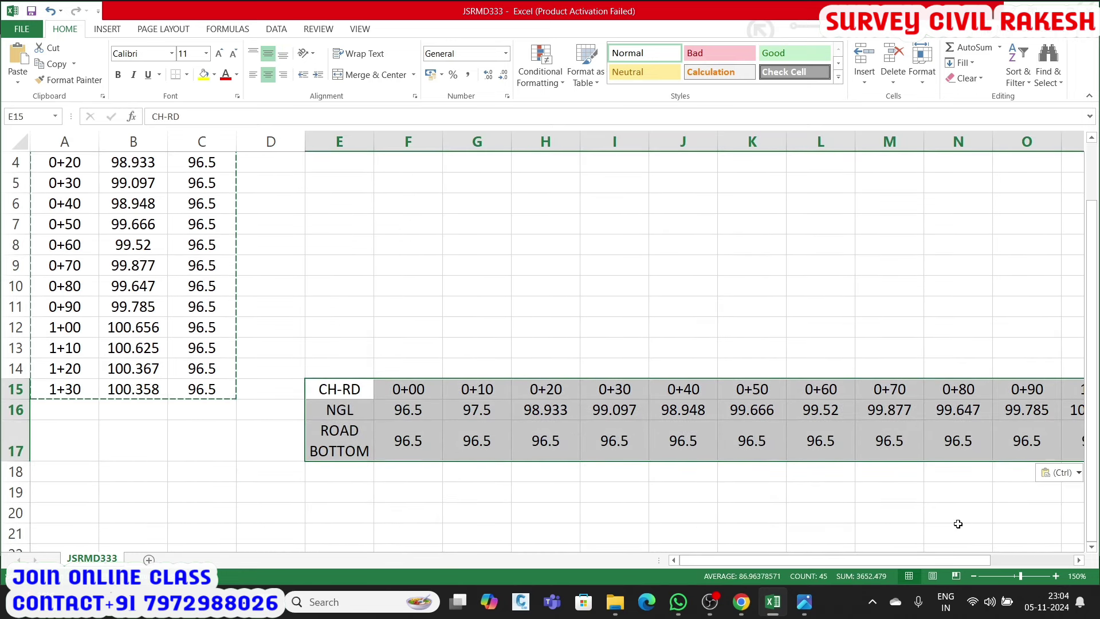
{"action": "left_click", "coordinate": [974, 576]}
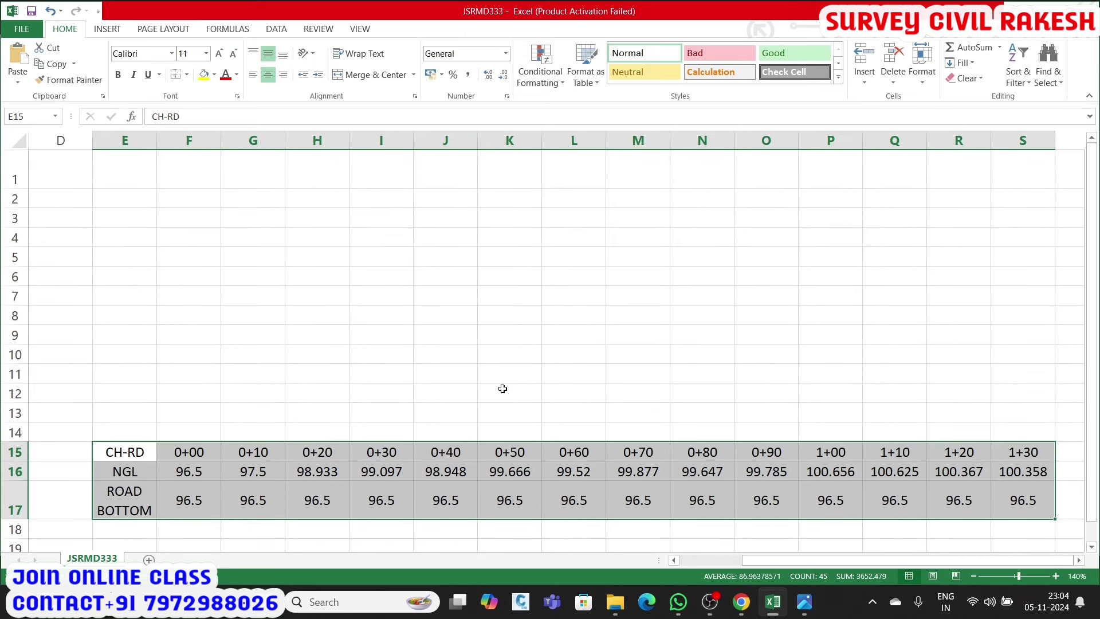
{"action": "left_click", "coordinate": [591, 354]}
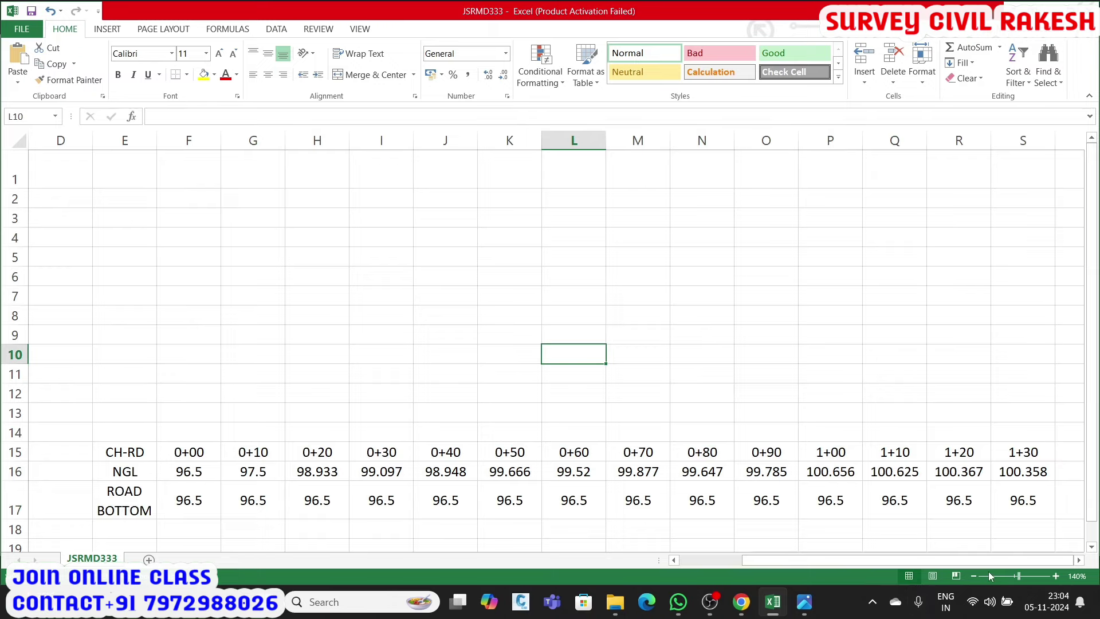
{"action": "left_click_drag", "start_coordinate": [748, 571], "coordinate": [660, 575]}
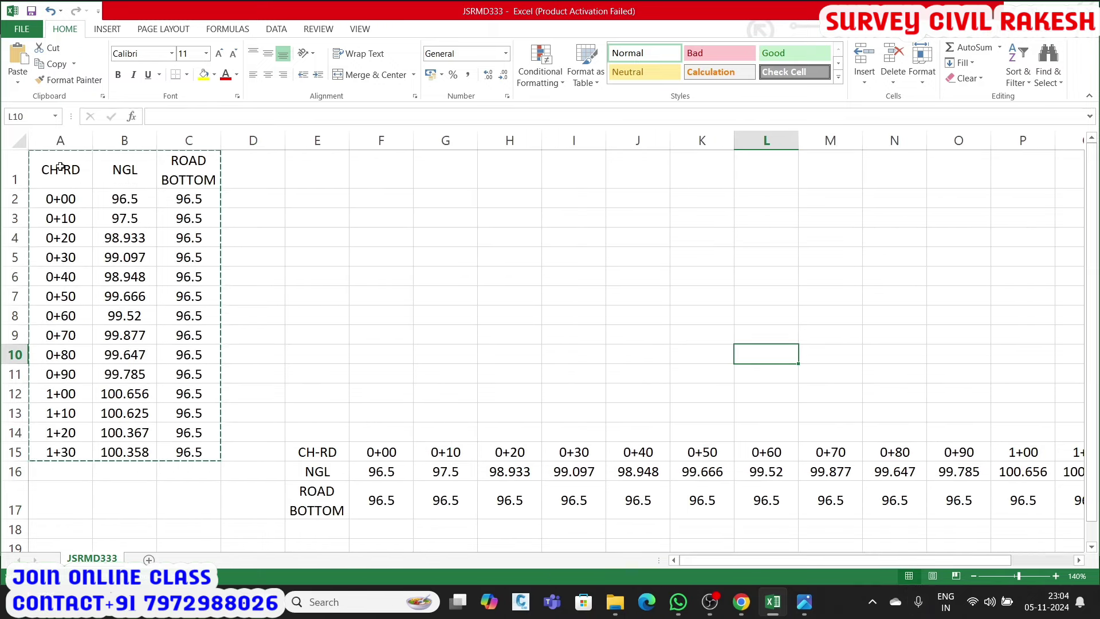
{"action": "key", "text": "Escape"}
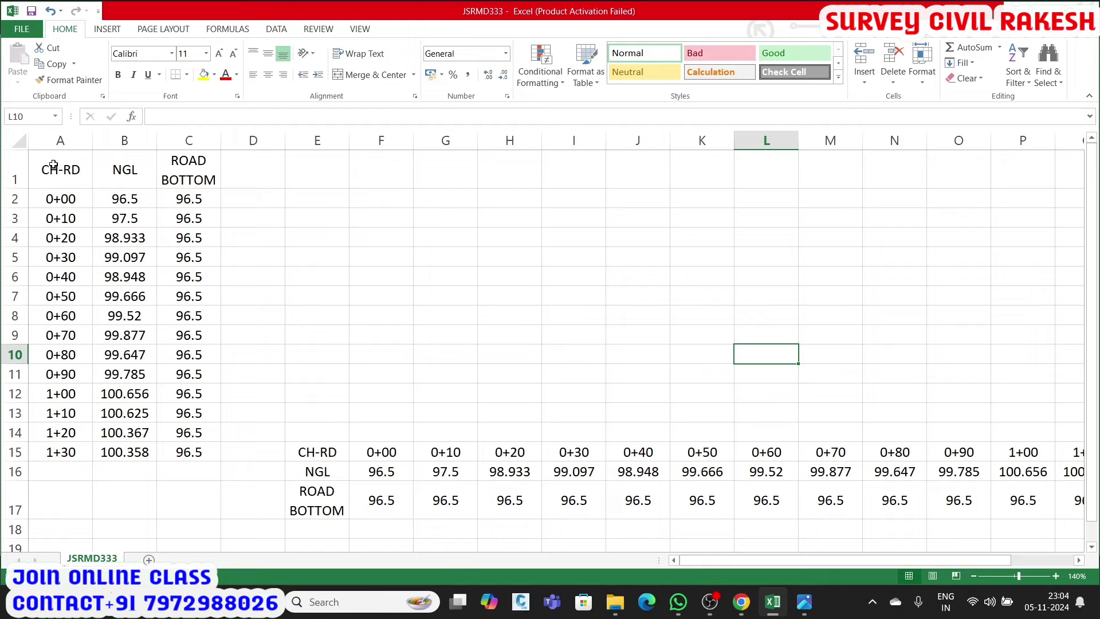
{"action": "left_click_drag", "start_coordinate": [53, 166], "coordinate": [171, 471]}
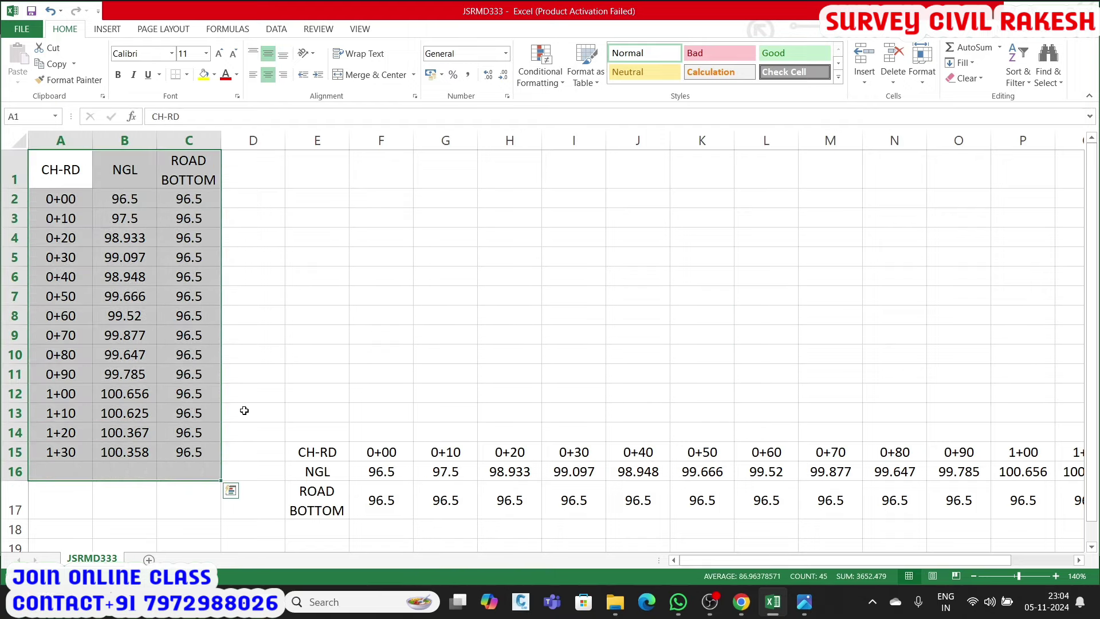
{"action": "key", "text": "Delete"}
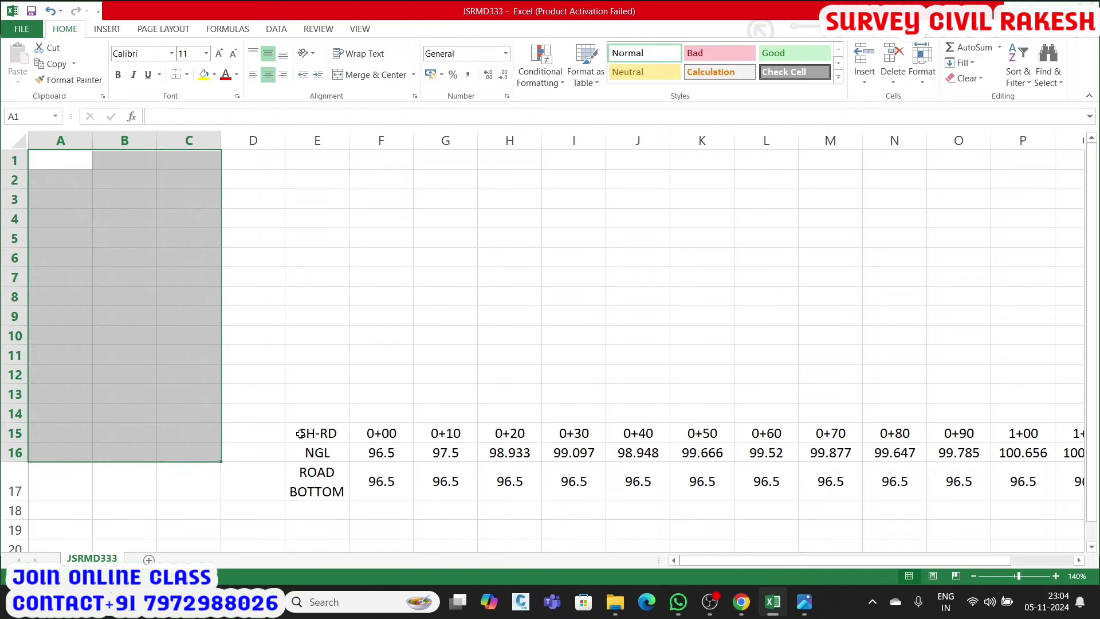
- Delete the empty columns A–D so the chainage table starts in column A
{"action": "left_click", "coordinate": [276, 429]}
{"action": "left_click_drag", "start_coordinate": [255, 143], "coordinate": [53, 158]}
{"action": "right_click", "coordinate": [55, 148]}
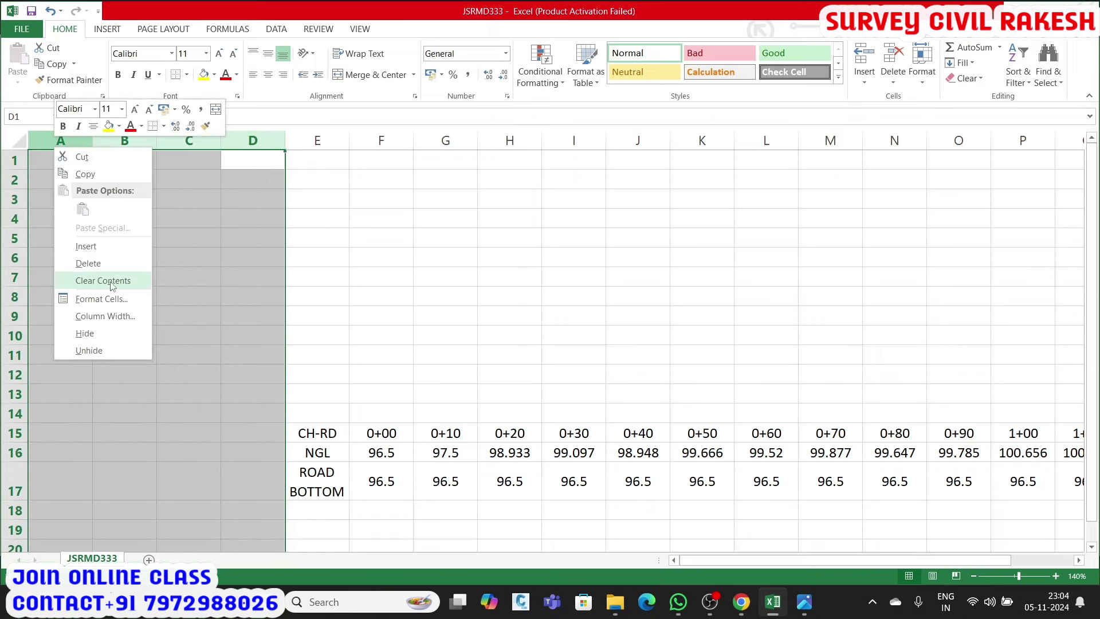
{"action": "left_click", "coordinate": [88, 263]}
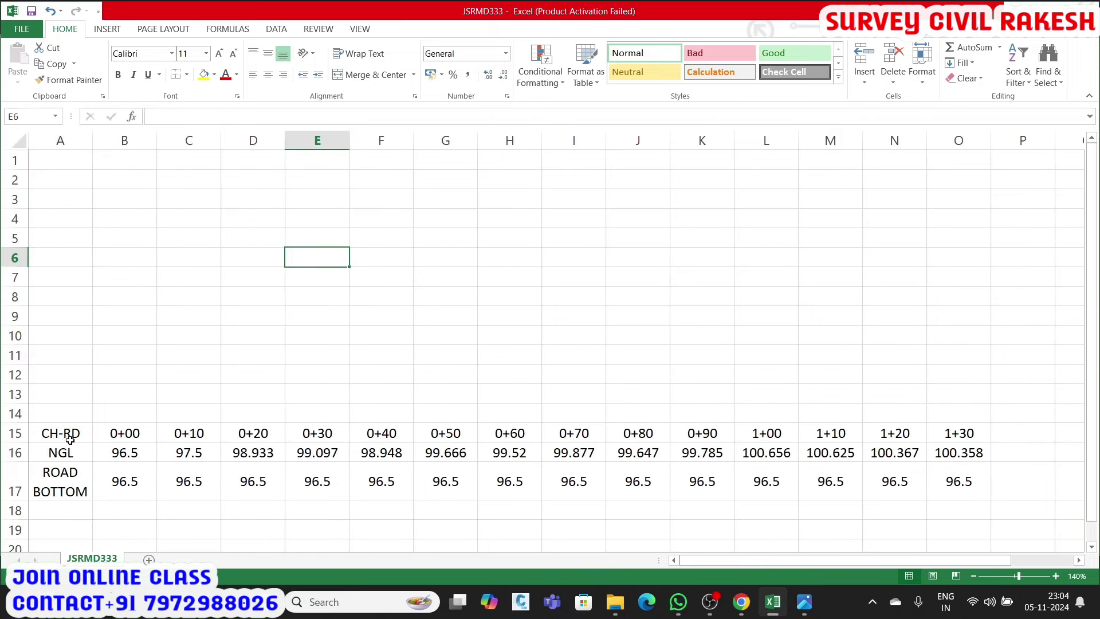
{"action": "left_click", "coordinate": [69, 433]}
{"action": "left_click_drag", "start_coordinate": [69, 433], "coordinate": [992, 478]}
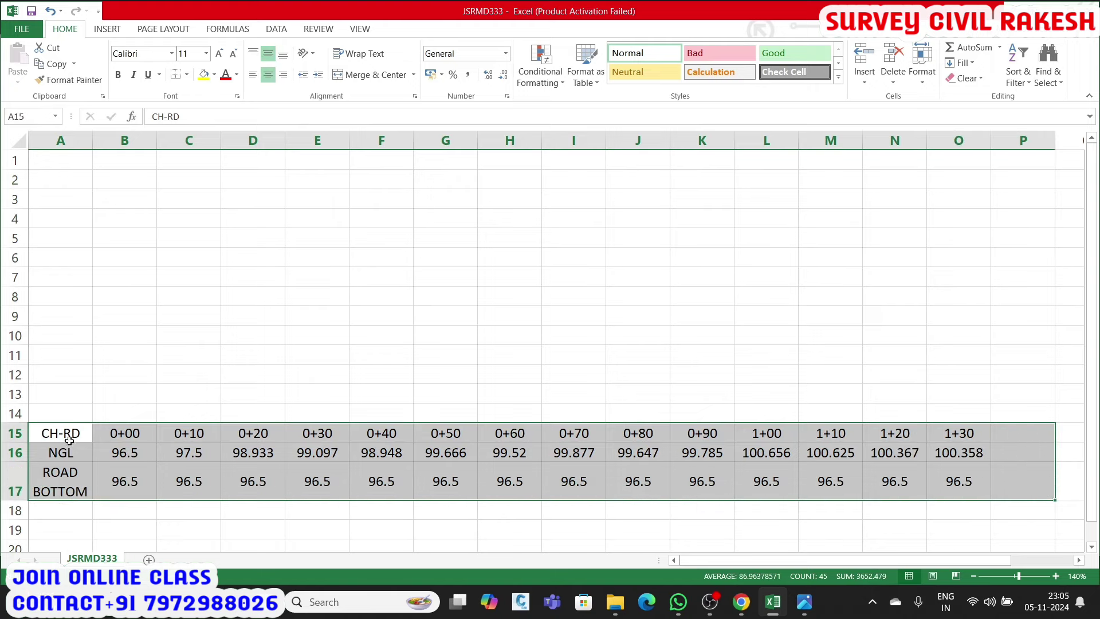
- Give A15:O17 All Borders, then double-line outline and inside borders via Format Cells
{"action": "mouse_move", "coordinate": [68, 437]}
{"action": "left_mouse_down"}
{"action": "mouse_move", "coordinate": [357, 468]}
{"action": "mouse_move", "coordinate": [940, 491]}
{"action": "left_mouse_up"}
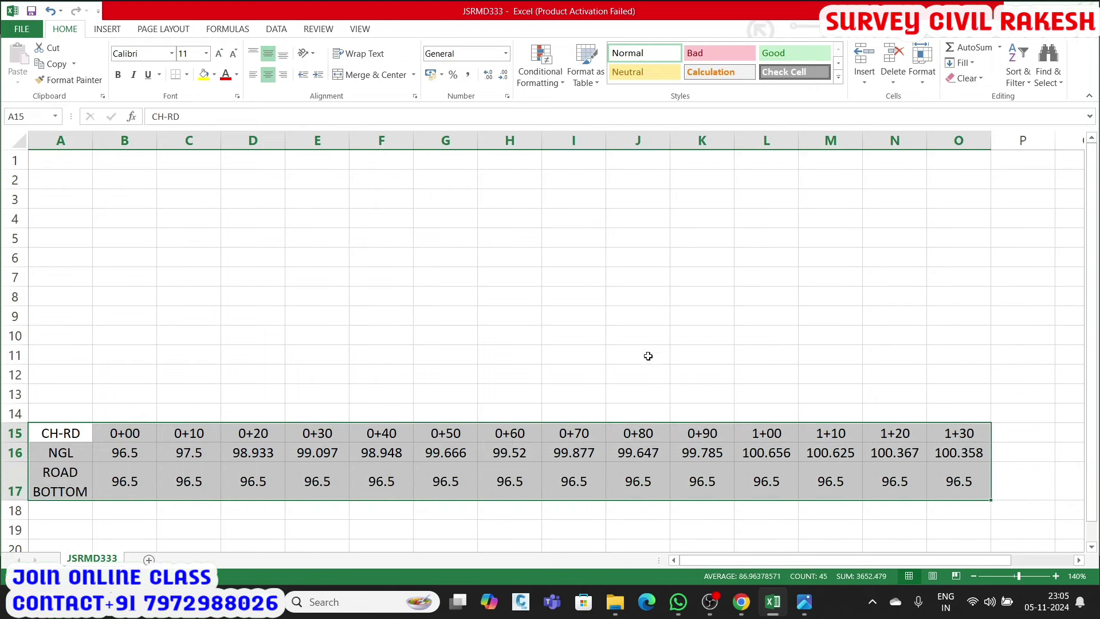
{"action": "left_click", "coordinate": [186, 74]}
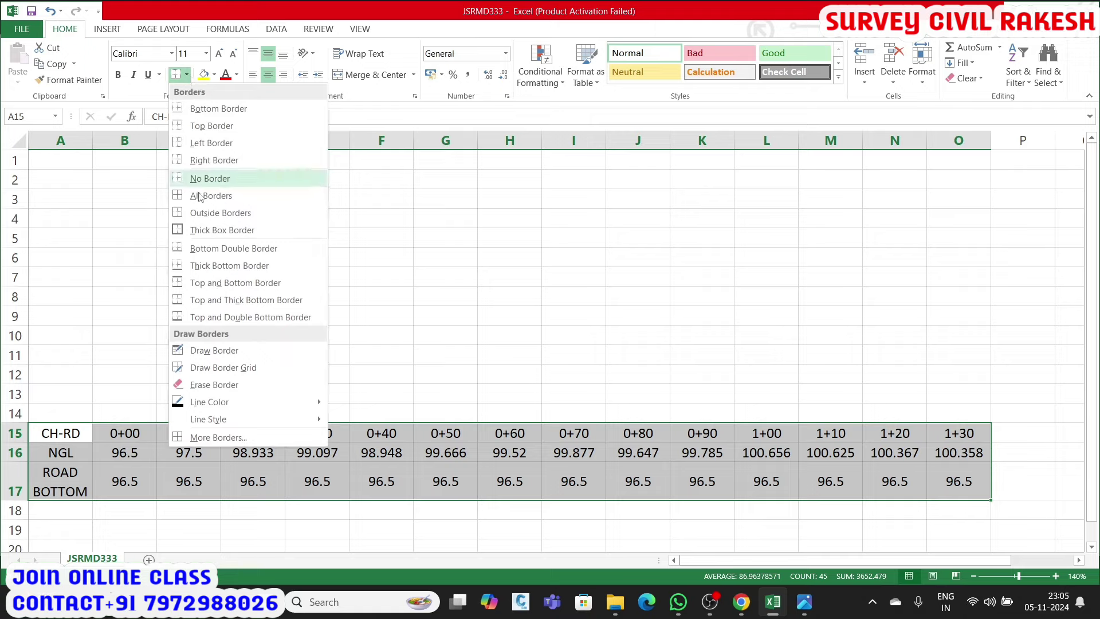
{"action": "left_click", "coordinate": [218, 194]}
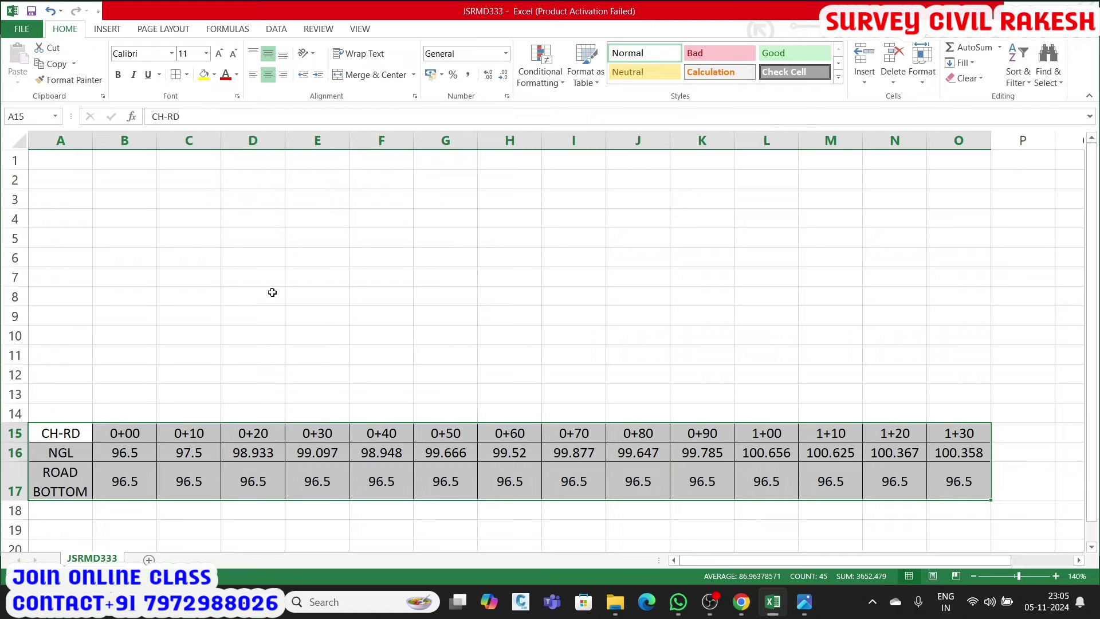
{"action": "right_click", "coordinate": [395, 444]}
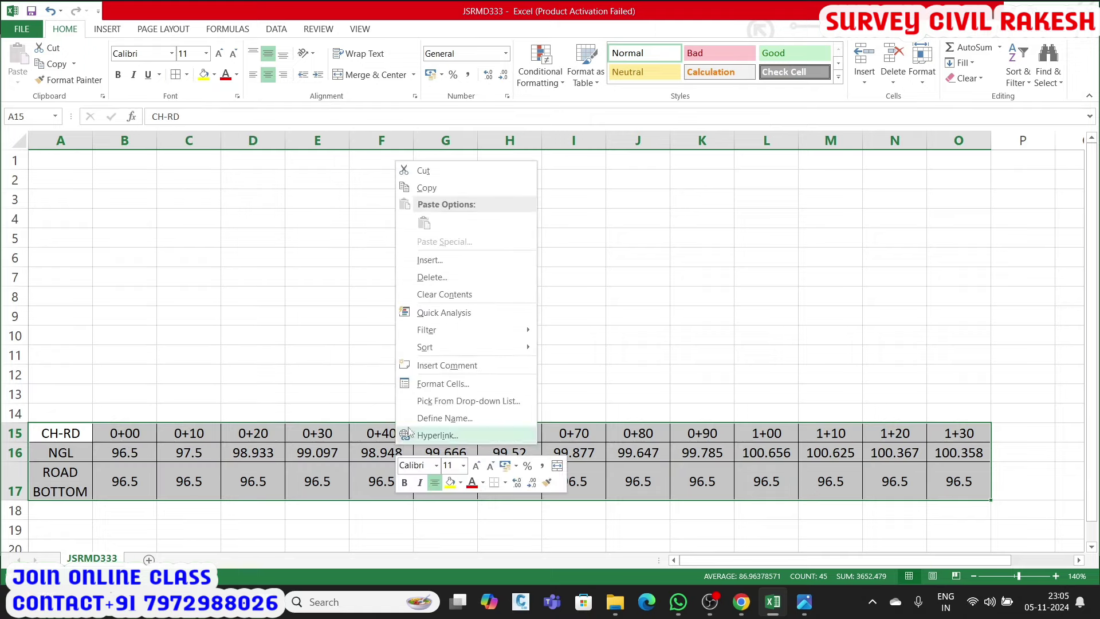
{"action": "left_click", "coordinate": [432, 384]}
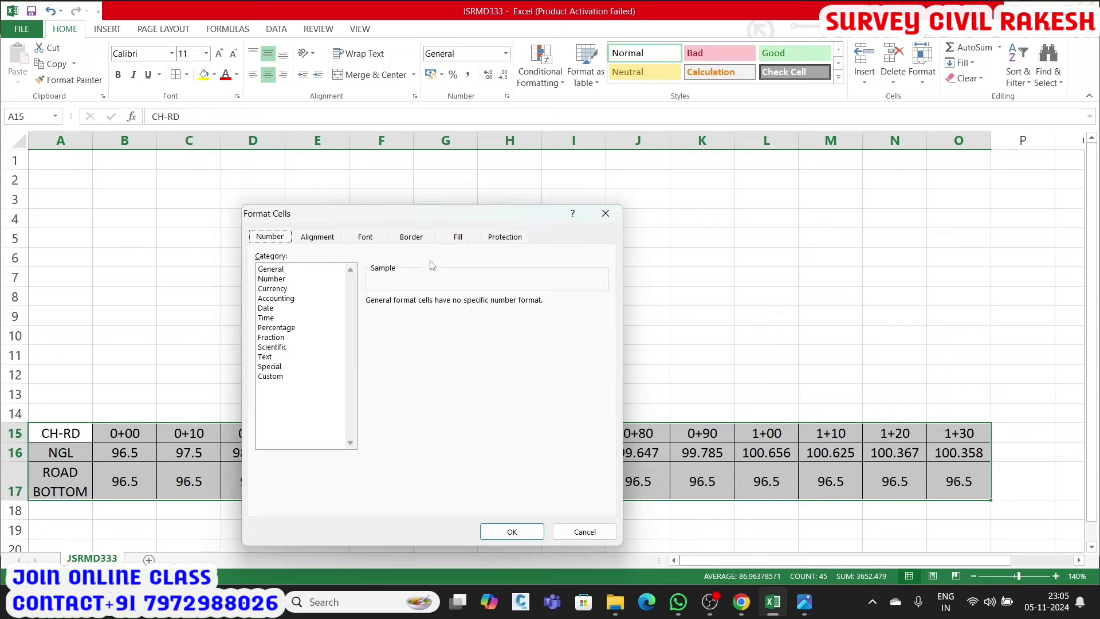
{"action": "left_click", "coordinate": [418, 240]}
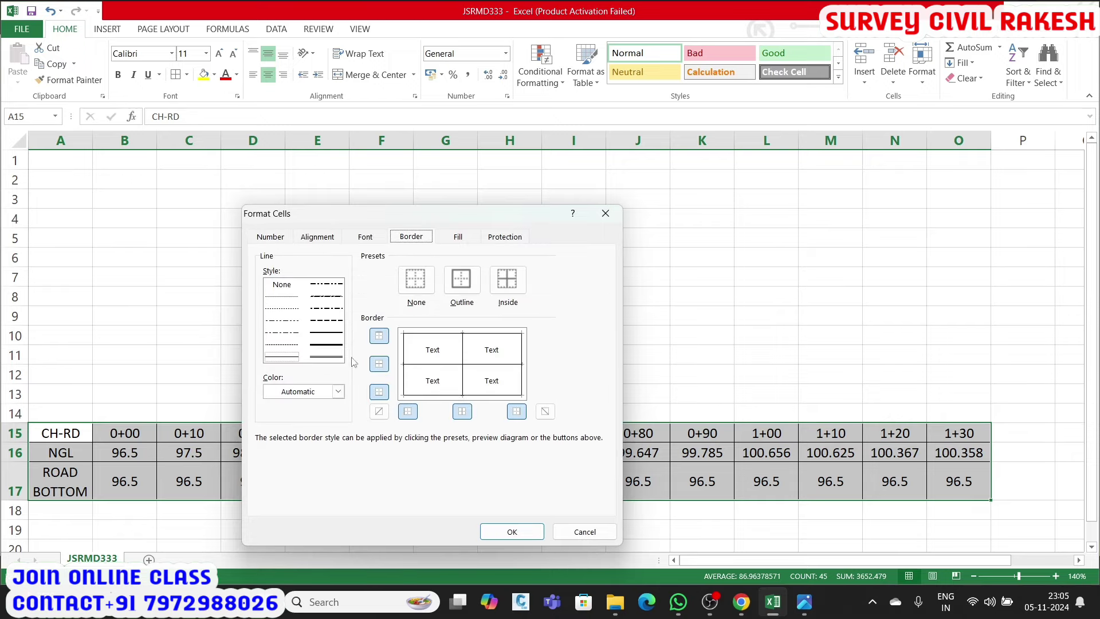
{"action": "left_click", "coordinate": [325, 357]}
{"action": "left_click", "coordinate": [326, 356]}
{"action": "left_click", "coordinate": [460, 286]}
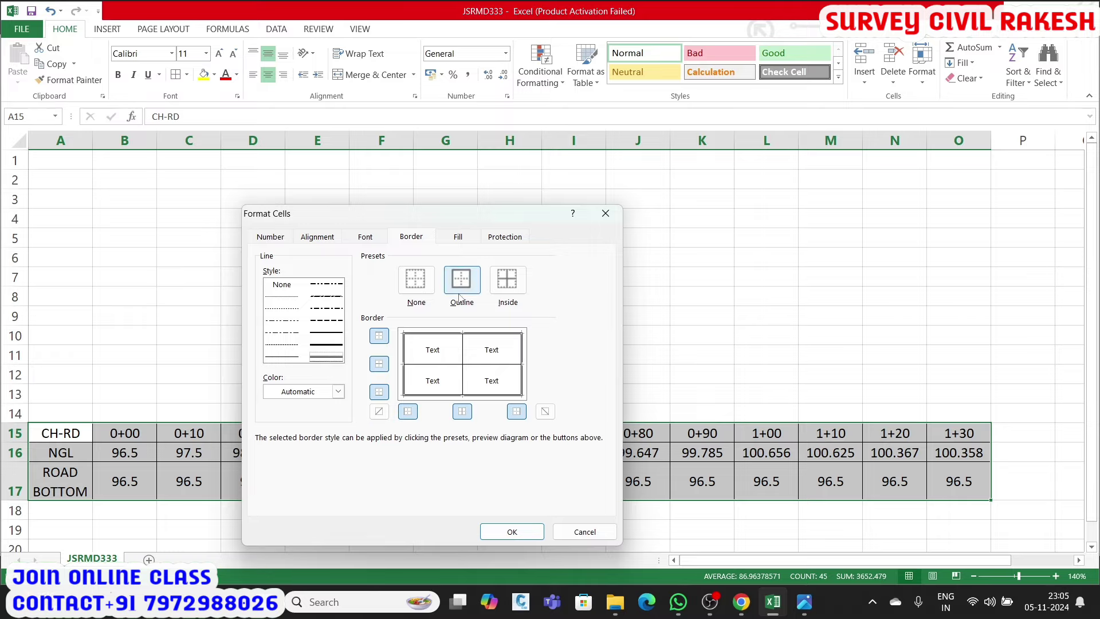
{"action": "left_click", "coordinate": [508, 281]}
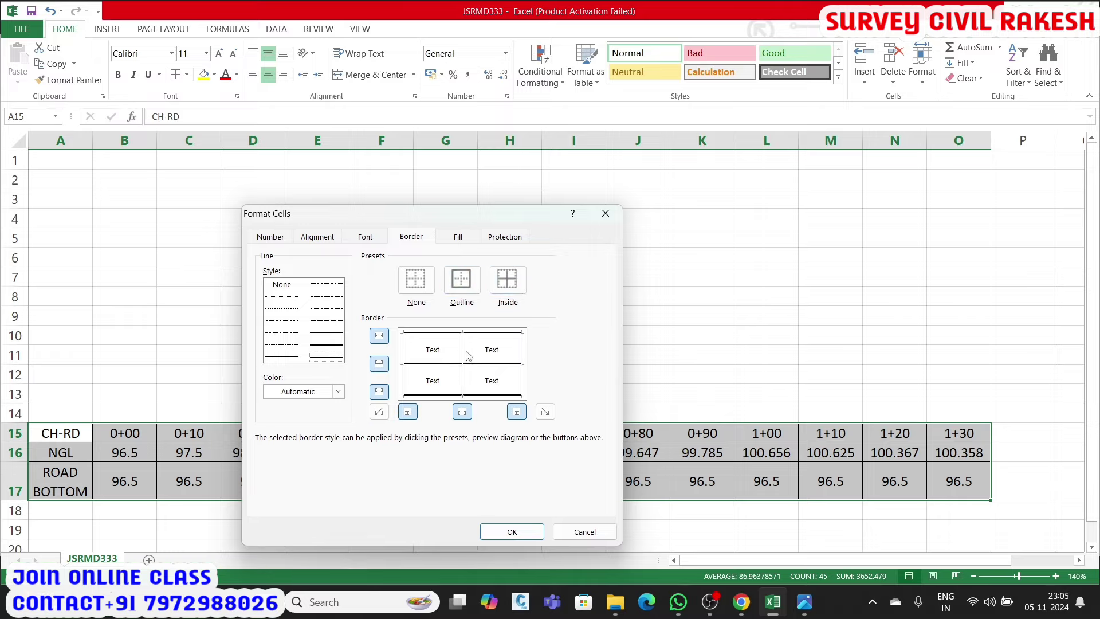
{"action": "left_click", "coordinate": [493, 539]}
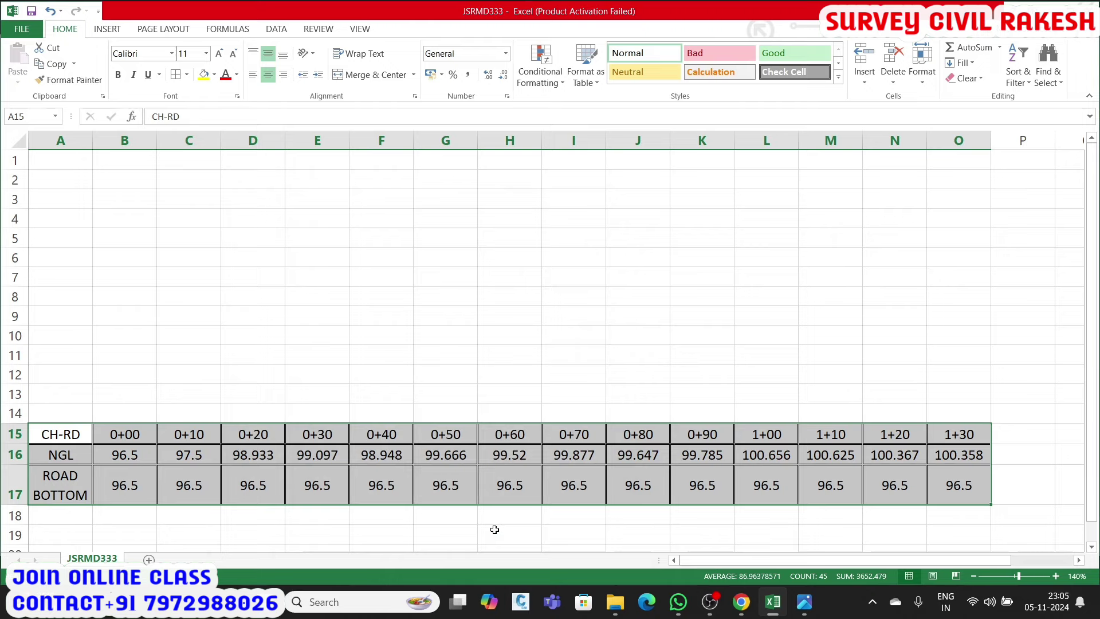
{"action": "left_click", "coordinate": [338, 522]}
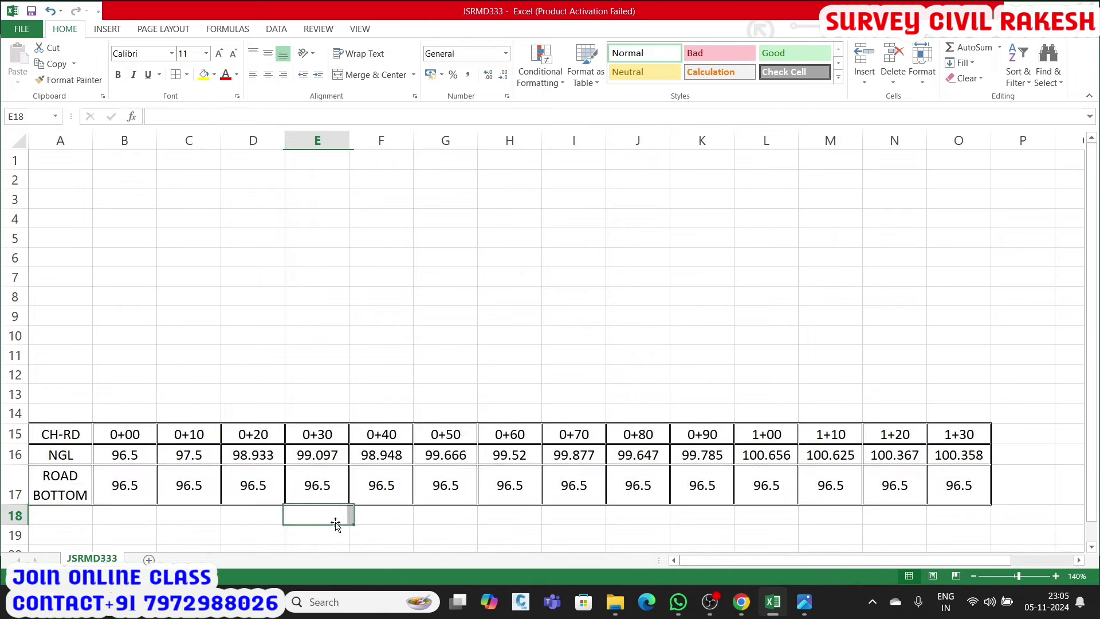
- Check the current row height of the ROAD BOTTOM row 17
{"action": "left_click", "coordinate": [16, 481]}
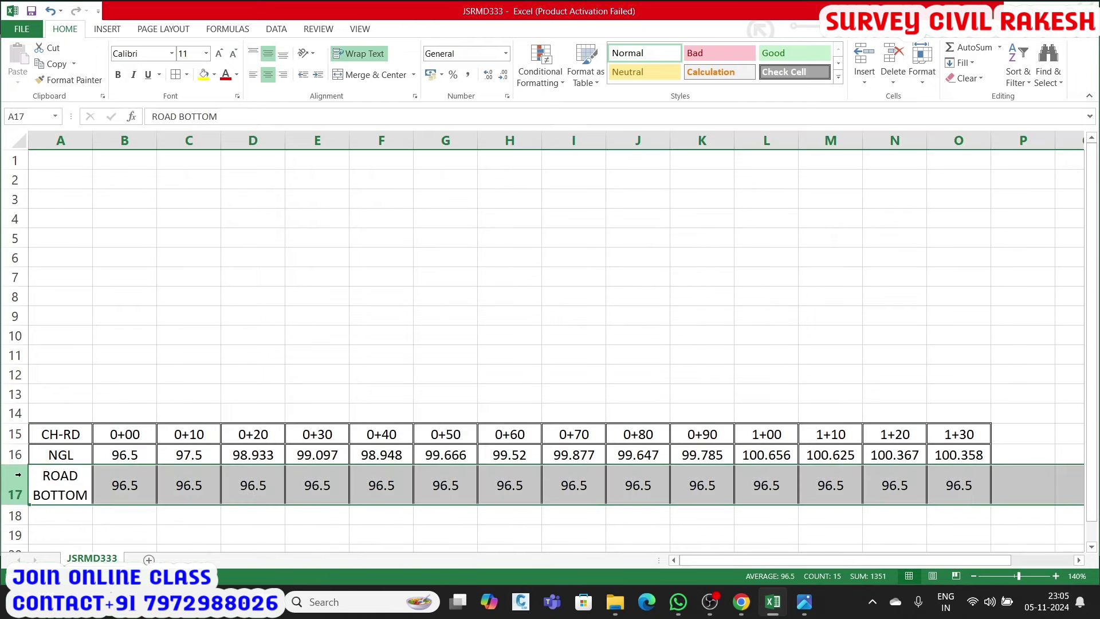
{"action": "right_click", "coordinate": [16, 484]}
{"action": "left_click", "coordinate": [73, 431]}
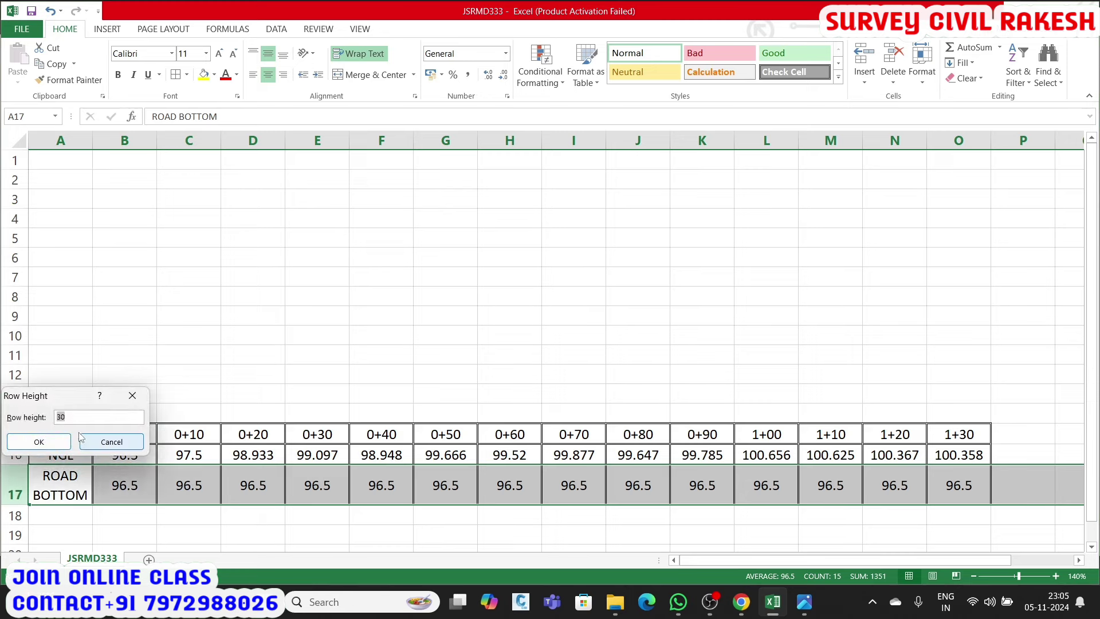
{"action": "left_click", "coordinate": [132, 395]}
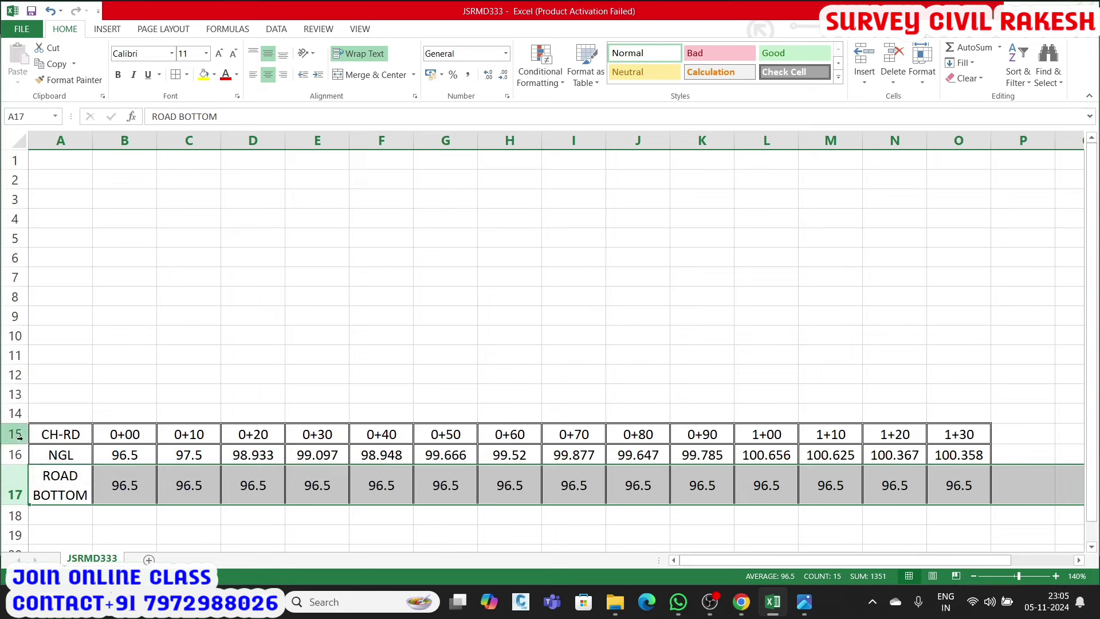
- Set rows 15 and 16 to a row height of 30
{"action": "left_click_drag", "start_coordinate": [14, 434], "coordinate": [15, 454]}
{"action": "right_click", "coordinate": [18, 455]}
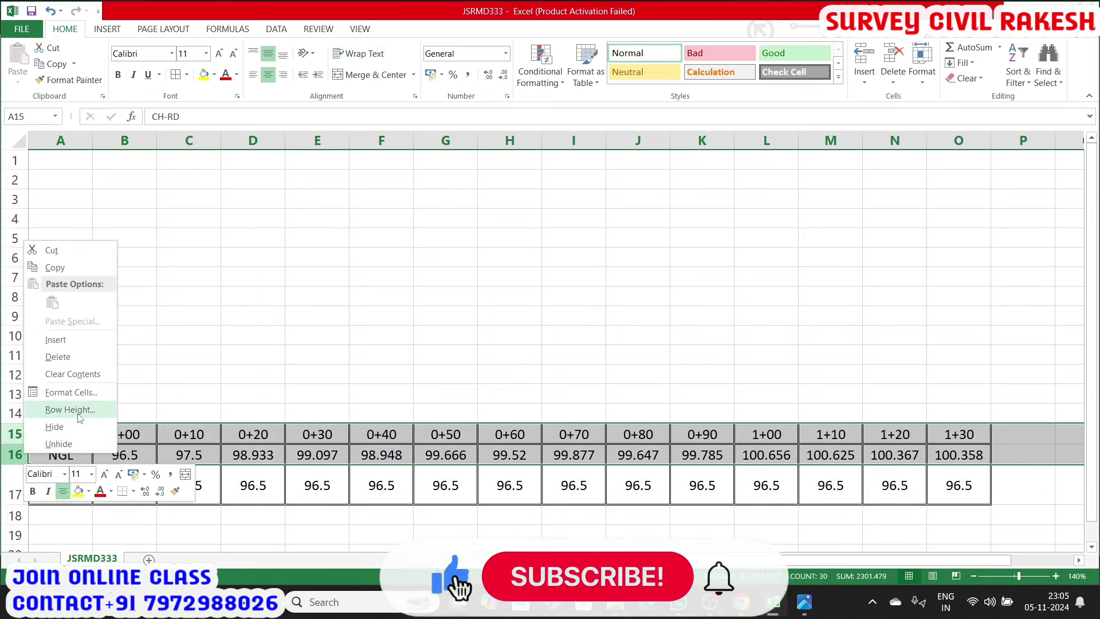
{"action": "left_click", "coordinate": [69, 410]}
{"action": "type", "text": "30"}
{"action": "key", "text": "Return"}
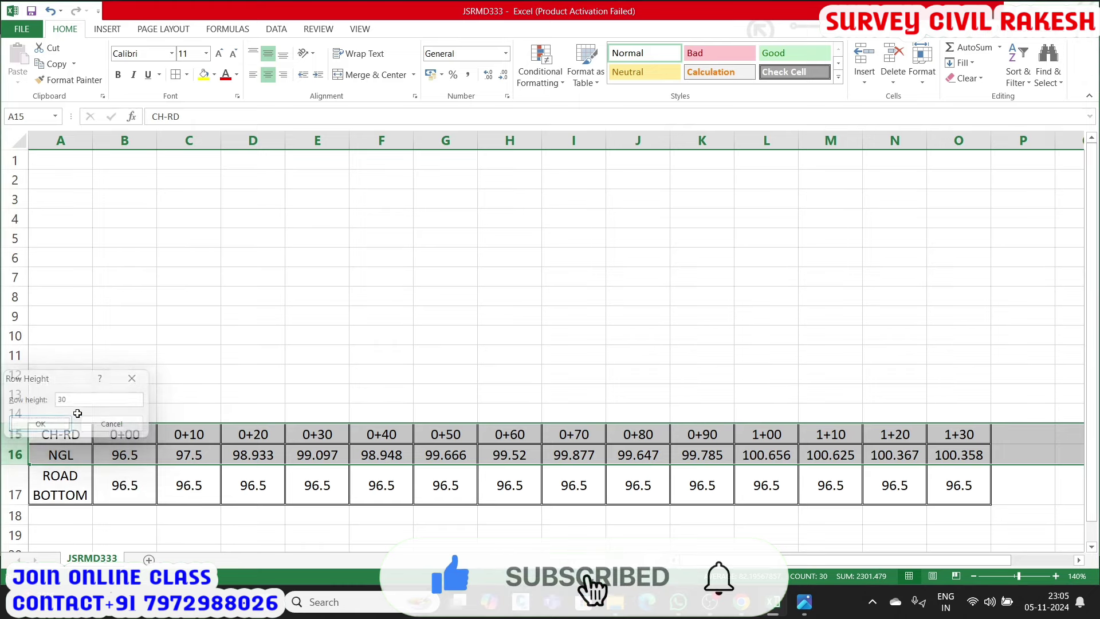
{"action": "left_click", "coordinate": [345, 445]}
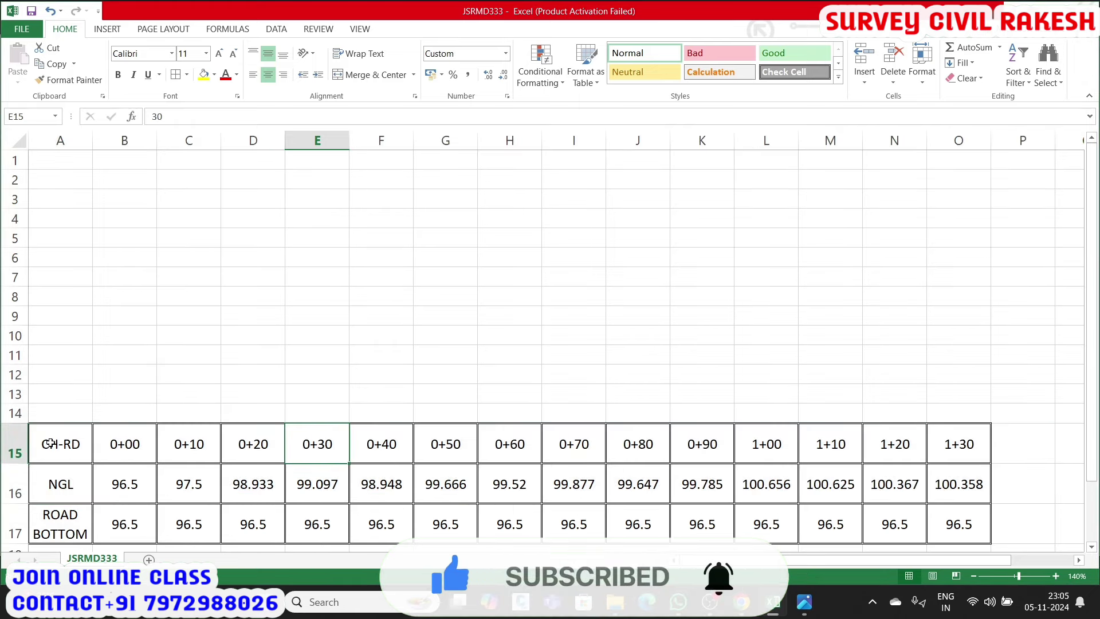
{"action": "left_click_drag", "start_coordinate": [50, 443], "coordinate": [958, 444]}
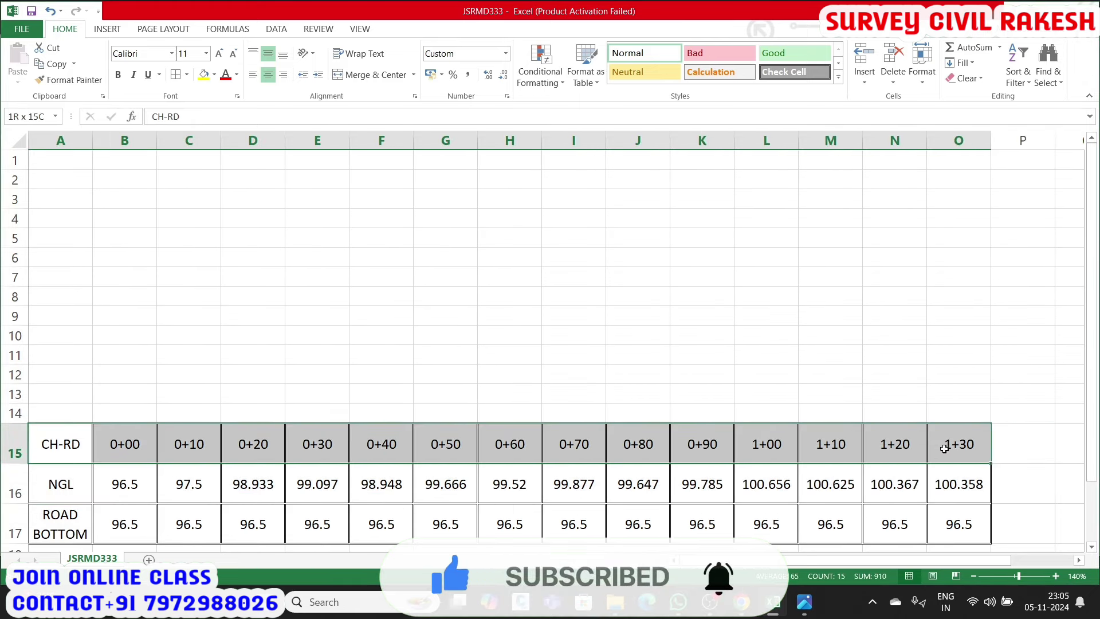
- Make the CH-RD header row text dark blue and bold
{"action": "left_click", "coordinate": [236, 77]}
{"action": "left_click", "coordinate": [314, 197]}
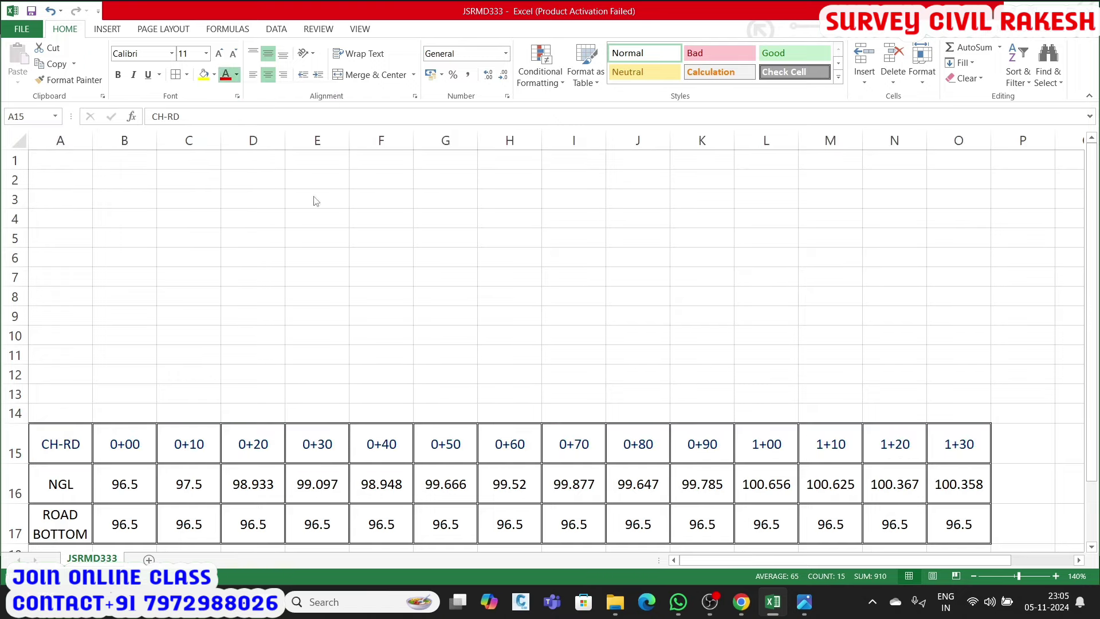
{"action": "left_click", "coordinate": [315, 315]}
{"action": "mouse_move", "coordinate": [63, 444]}
{"action": "left_mouse_down"}
{"action": "mouse_move", "coordinate": [623, 428]}
{"action": "mouse_move", "coordinate": [934, 444]}
{"action": "left_mouse_up"}
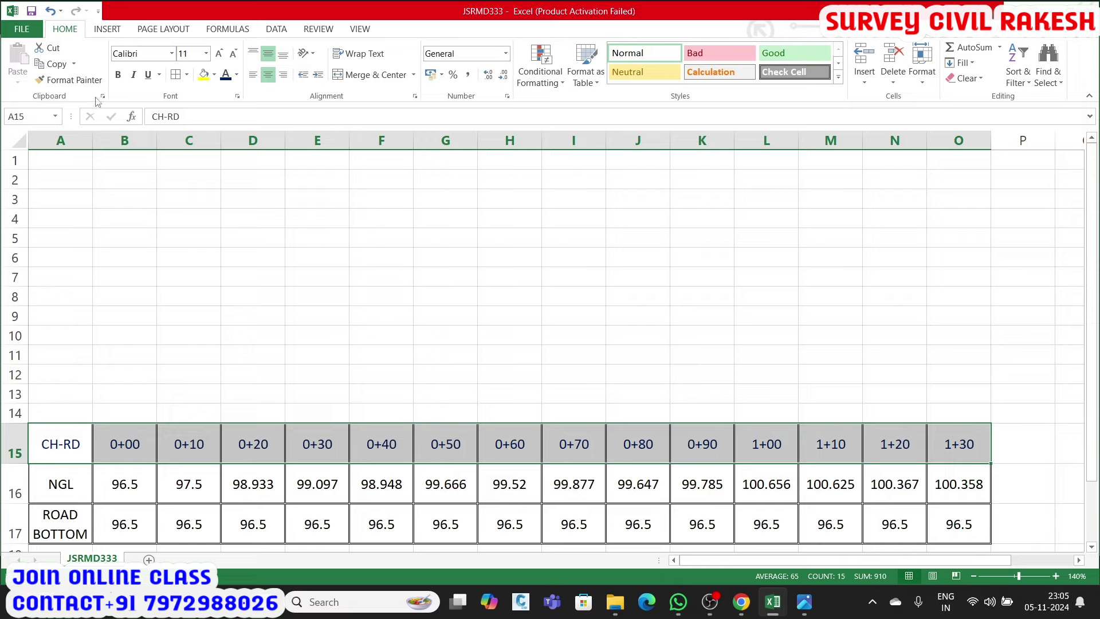
{"action": "left_click", "coordinate": [118, 74]}
{"action": "left_click", "coordinate": [264, 239]}
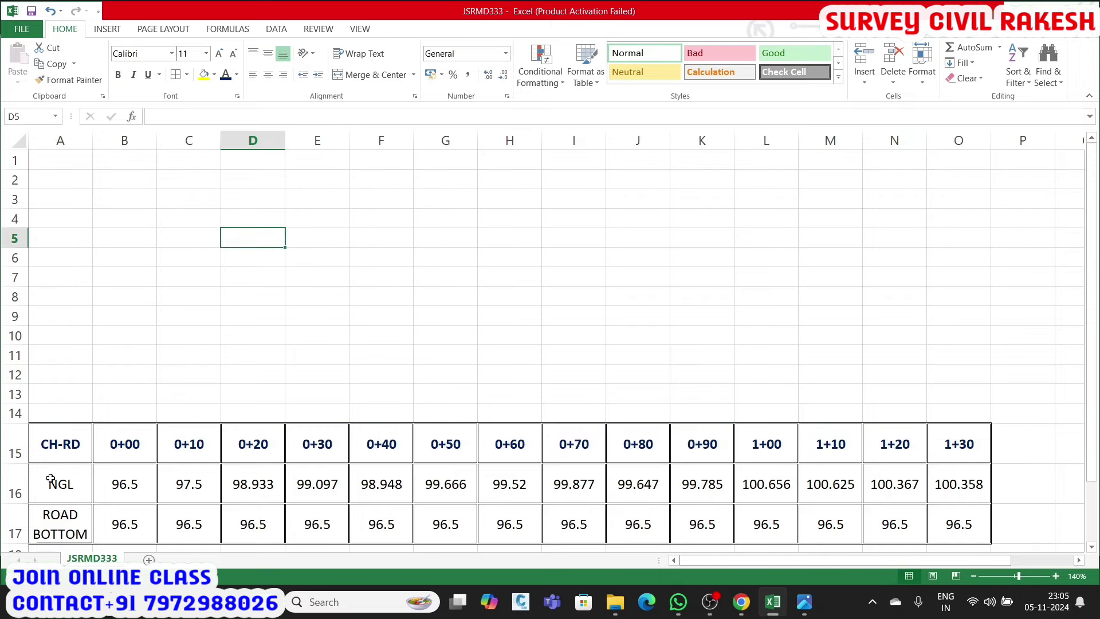
- Colour the NGL row text green and the ROAD BOTTOM row text red
{"action": "mouse_move", "coordinate": [61, 485]}
{"action": "left_mouse_down"}
{"action": "mouse_move", "coordinate": [923, 496]}
{"action": "mouse_move", "coordinate": [934, 486]}
{"action": "left_mouse_up"}
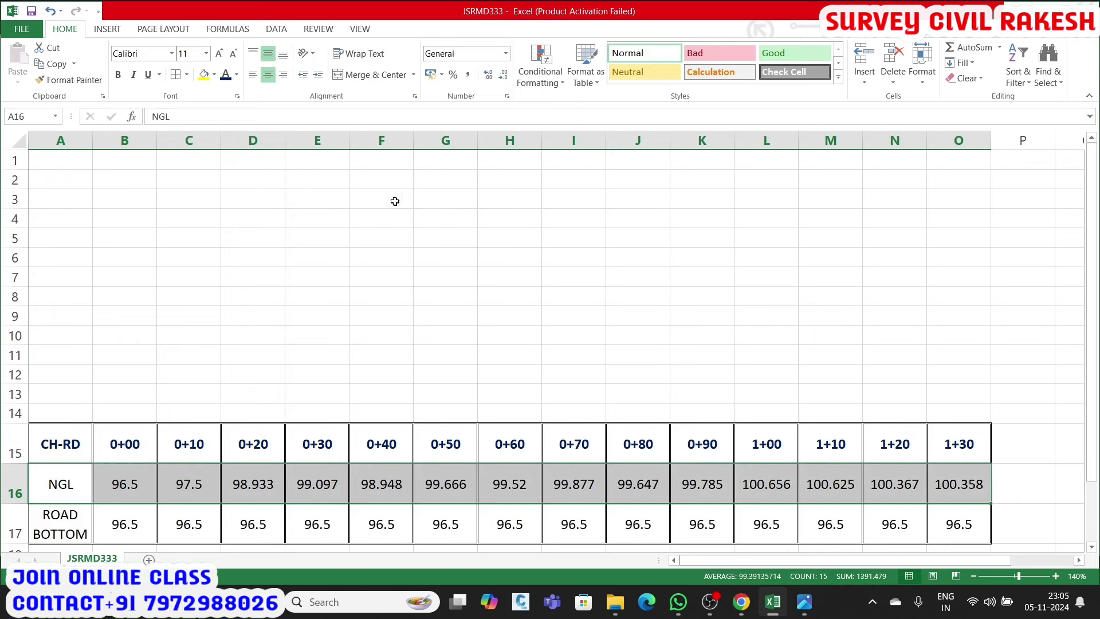
{"action": "left_click", "coordinate": [237, 74]}
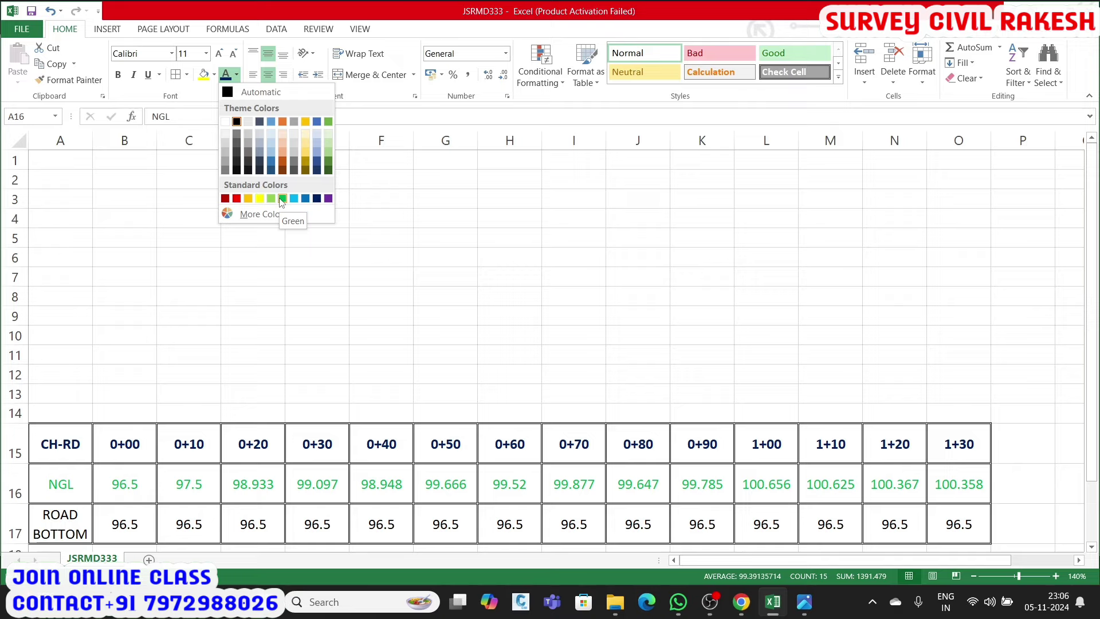
{"action": "left_click", "coordinate": [282, 199]}
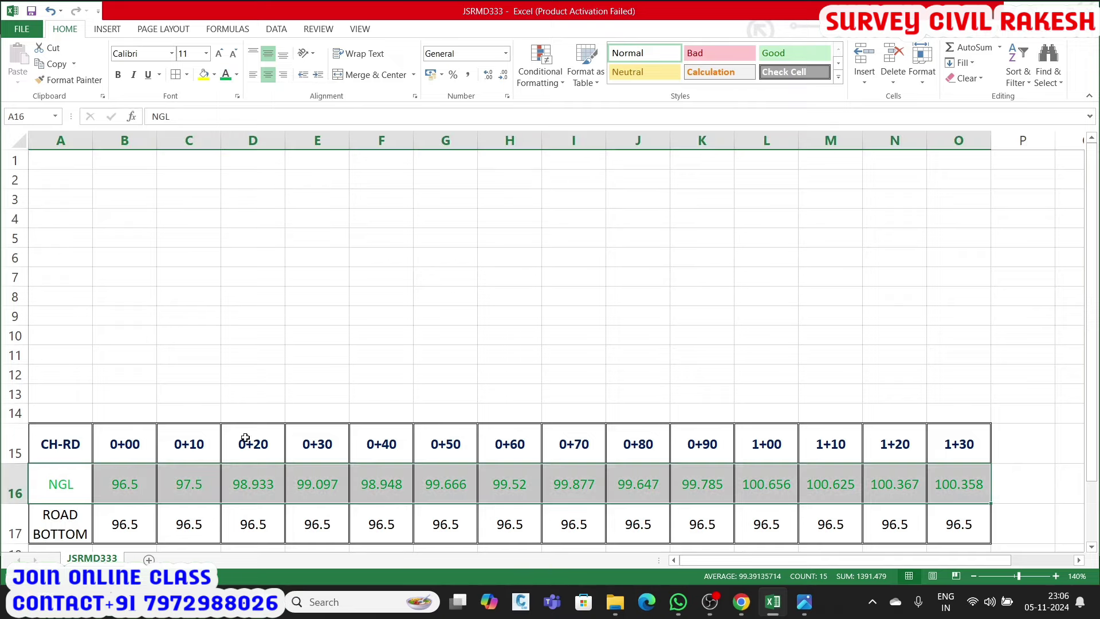
{"action": "left_click", "coordinate": [192, 516]}
{"action": "left_click_drag", "start_coordinate": [64, 534], "coordinate": [934, 533]}
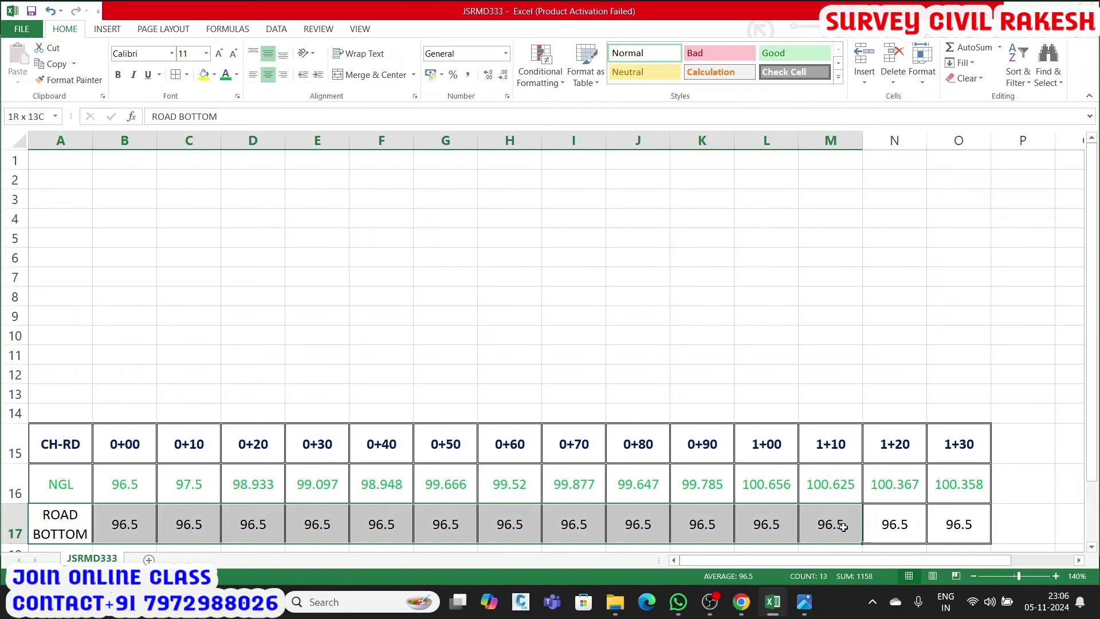
{"action": "left_click", "coordinate": [215, 74]}
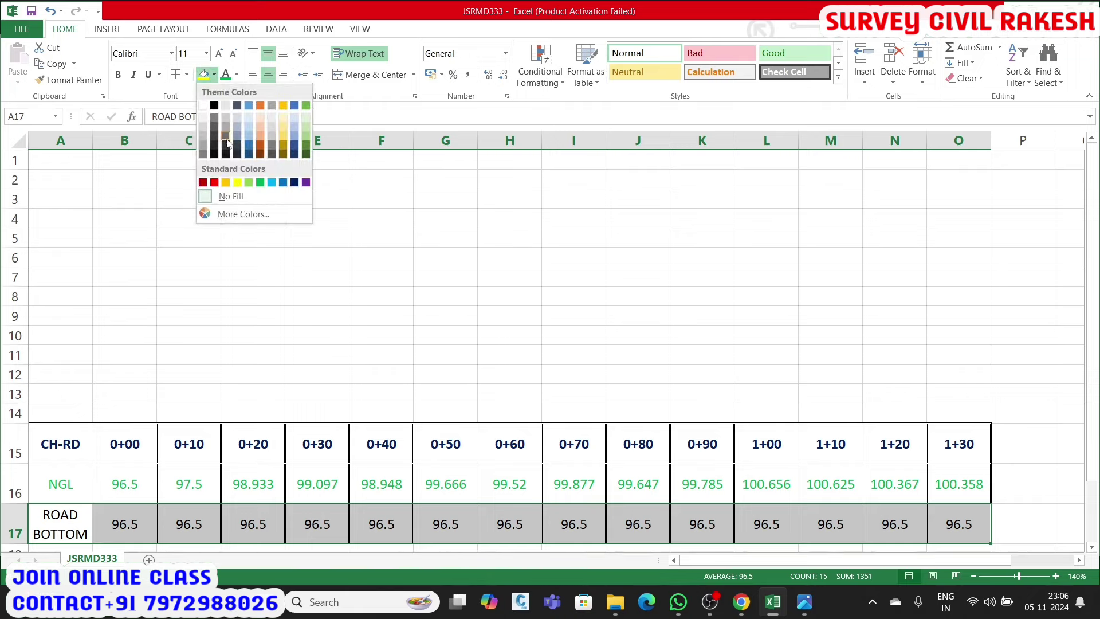
{"action": "left_click", "coordinate": [237, 74]}
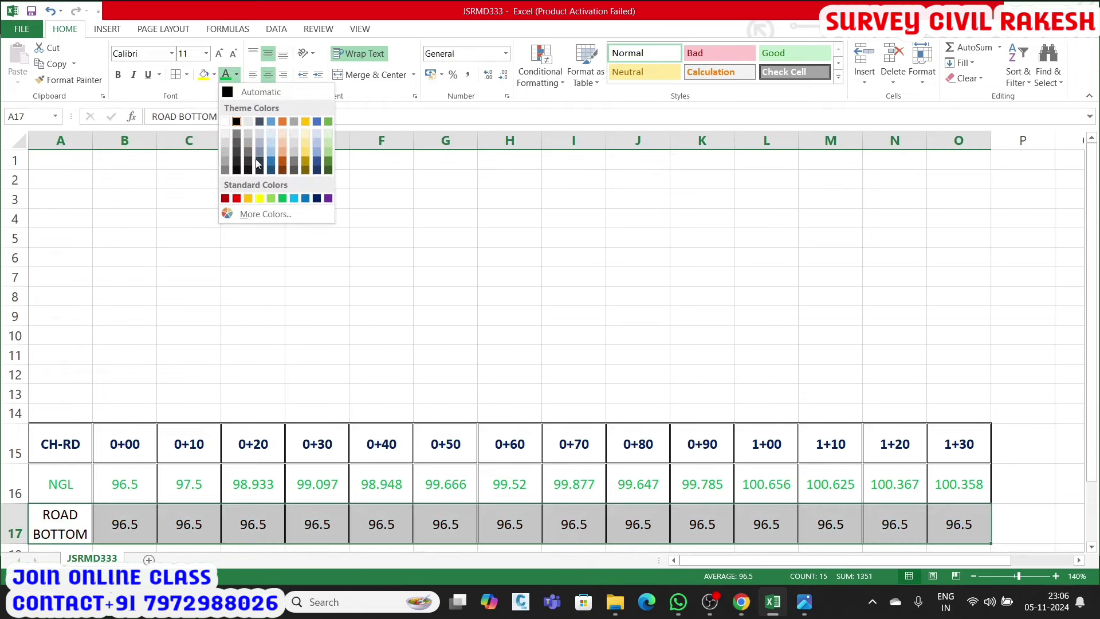
{"action": "left_click", "coordinate": [238, 200]}
{"action": "left_click", "coordinate": [321, 337]}
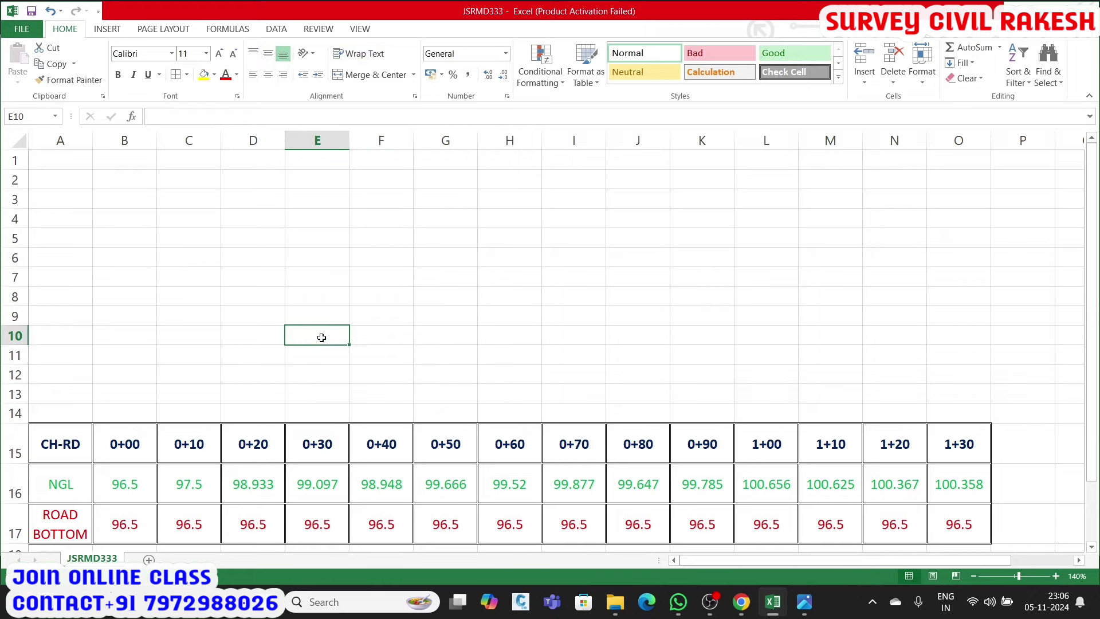
- Make the NGL and ROAD BOTTOM rows bold
{"action": "left_click_drag", "start_coordinate": [42, 487], "coordinate": [951, 524]}
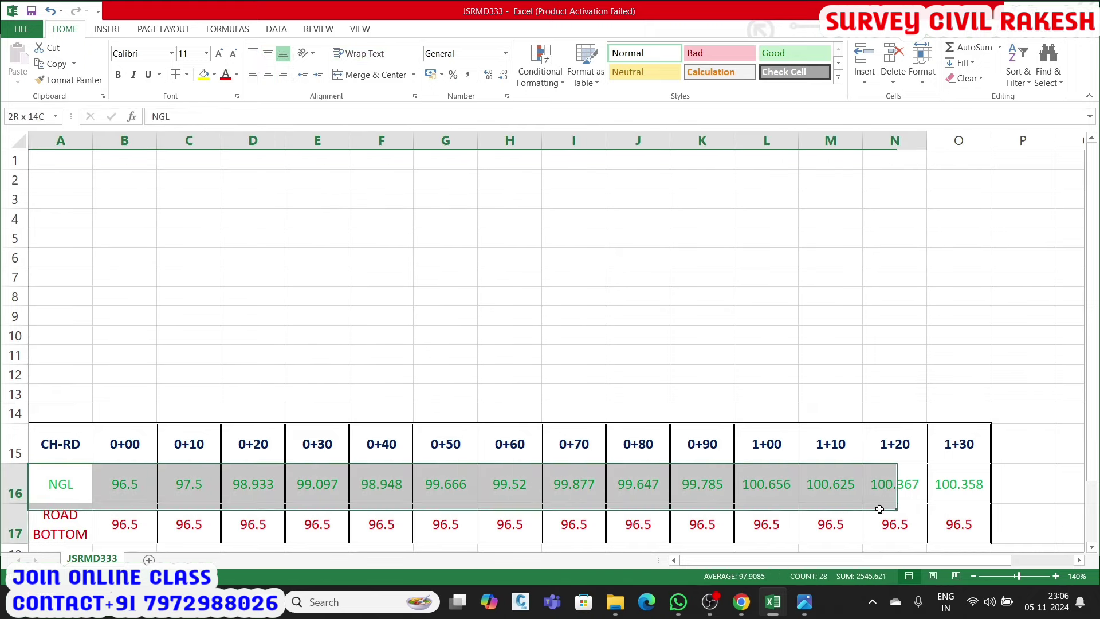
{"action": "left_click", "coordinate": [118, 75]}
{"action": "left_click", "coordinate": [343, 314]}
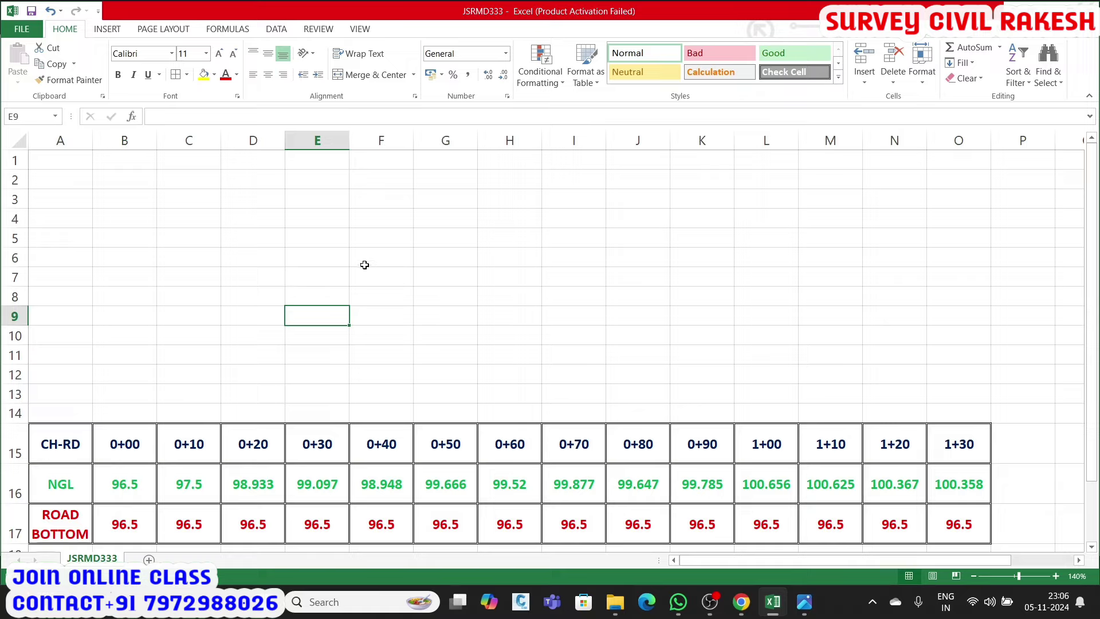
{"action": "left_click", "coordinate": [322, 237]}
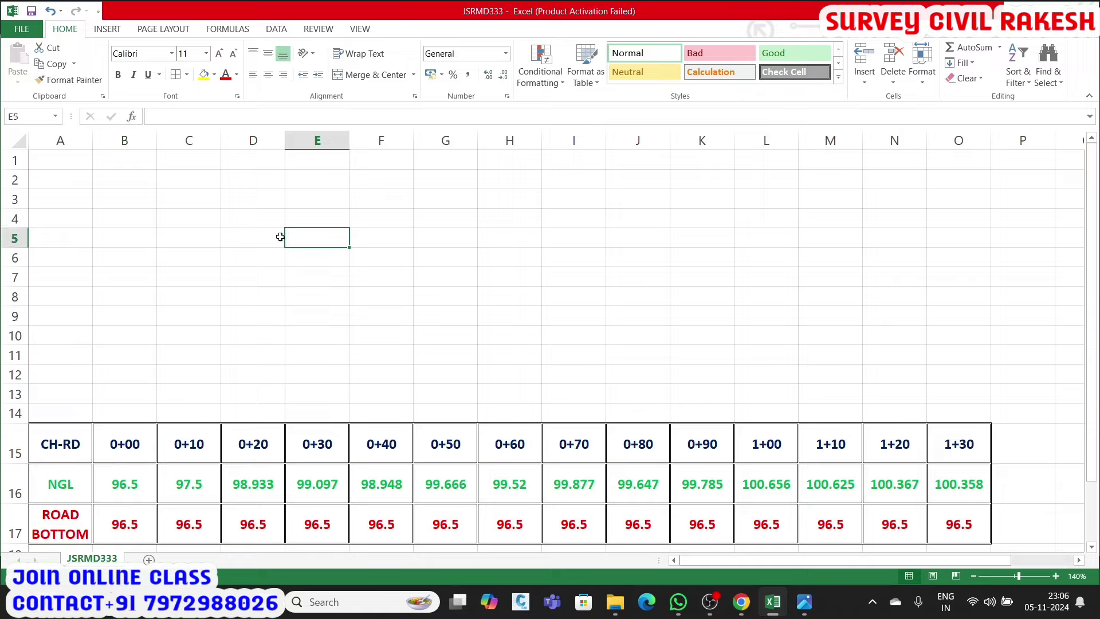
{"action": "left_click", "coordinate": [116, 32]}
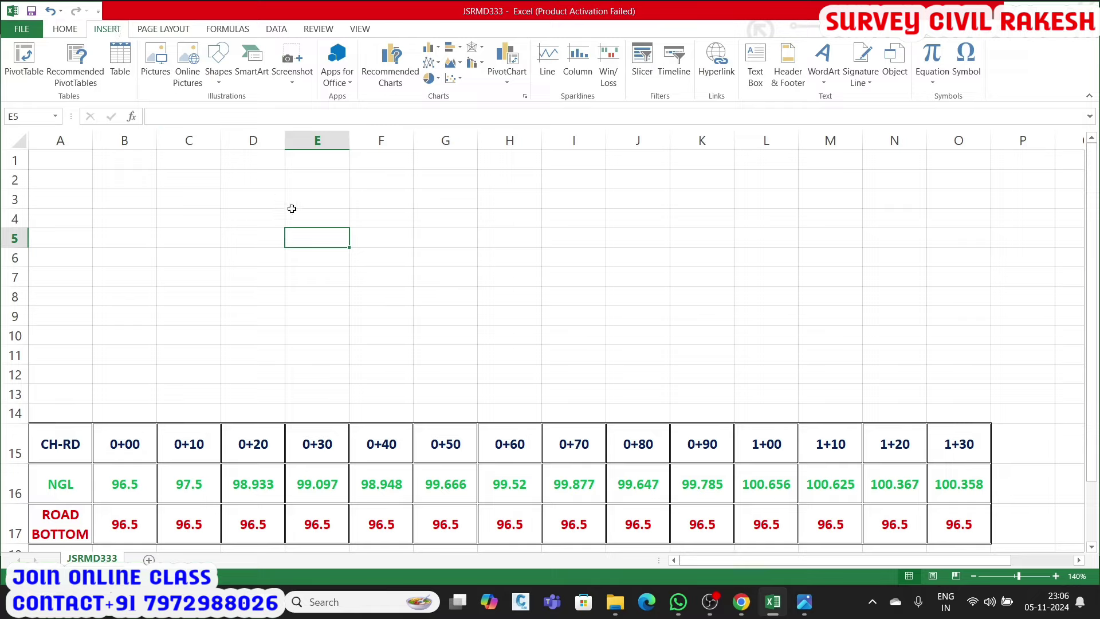
{"action": "left_click", "coordinate": [433, 63]}
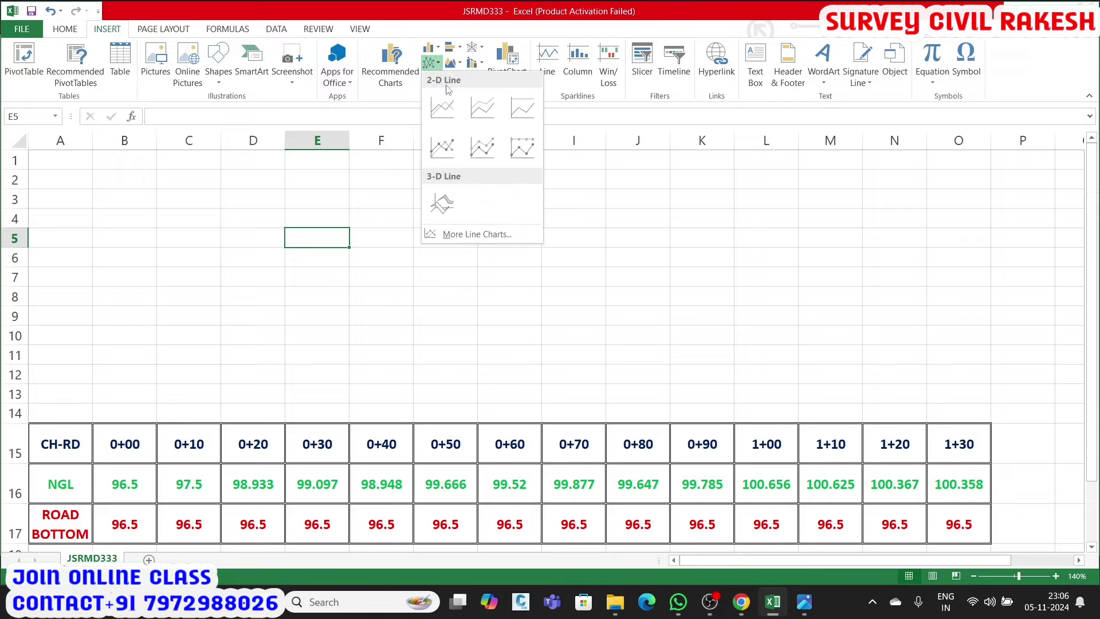
{"action": "left_click", "coordinate": [449, 110]}
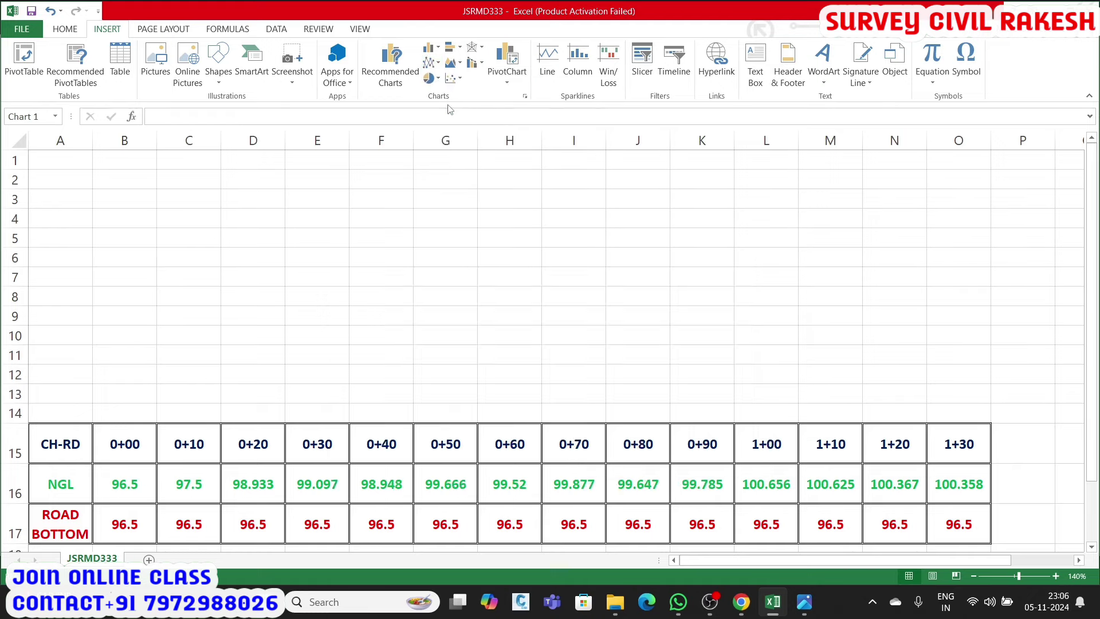
{"action": "left_click_drag", "start_coordinate": [491, 305], "coordinate": [425, 234]}
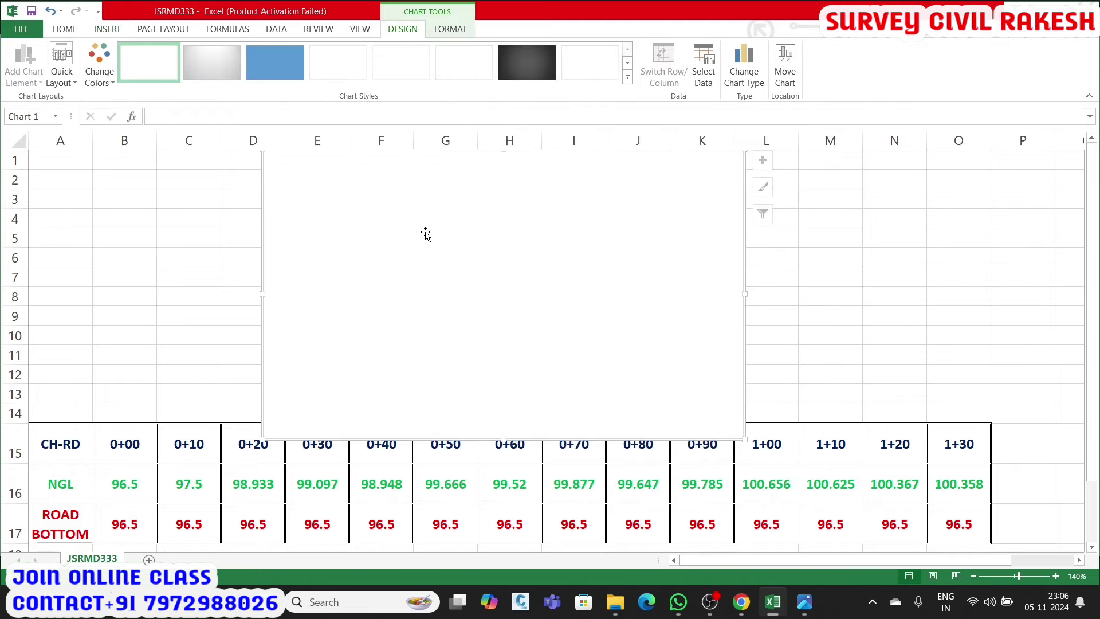
{"action": "mouse_move", "coordinate": [425, 234]}
{"action": "left_mouse_down"}
{"action": "mouse_move", "coordinate": [471, 258]}
{"action": "mouse_move", "coordinate": [440, 244]}
{"action": "left_mouse_up"}
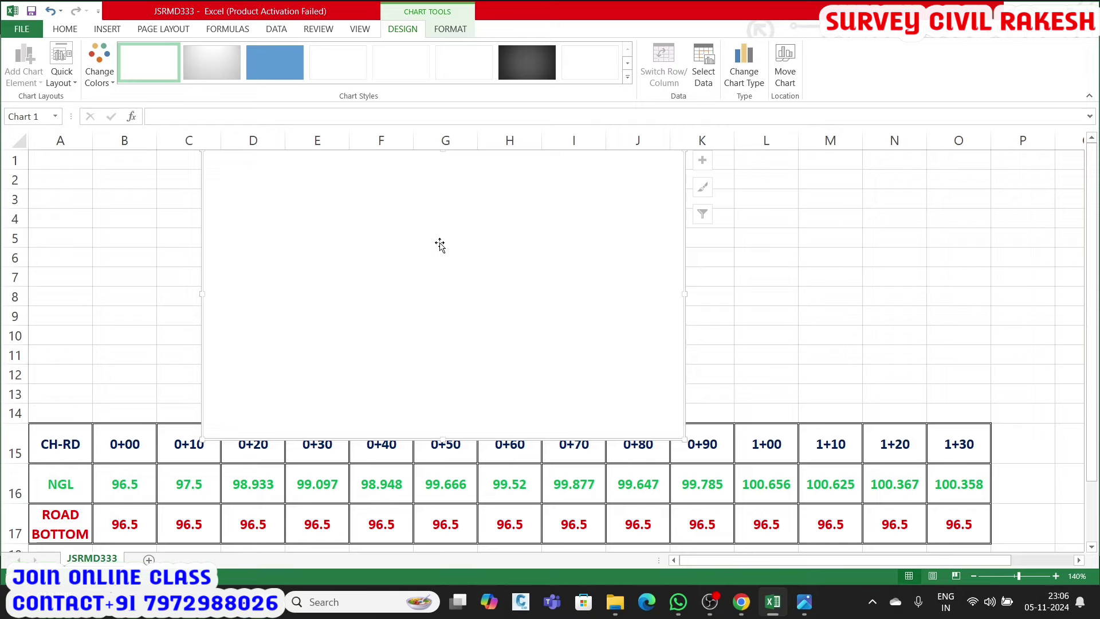
{"action": "left_click_drag", "start_coordinate": [441, 245], "coordinate": [499, 259]}
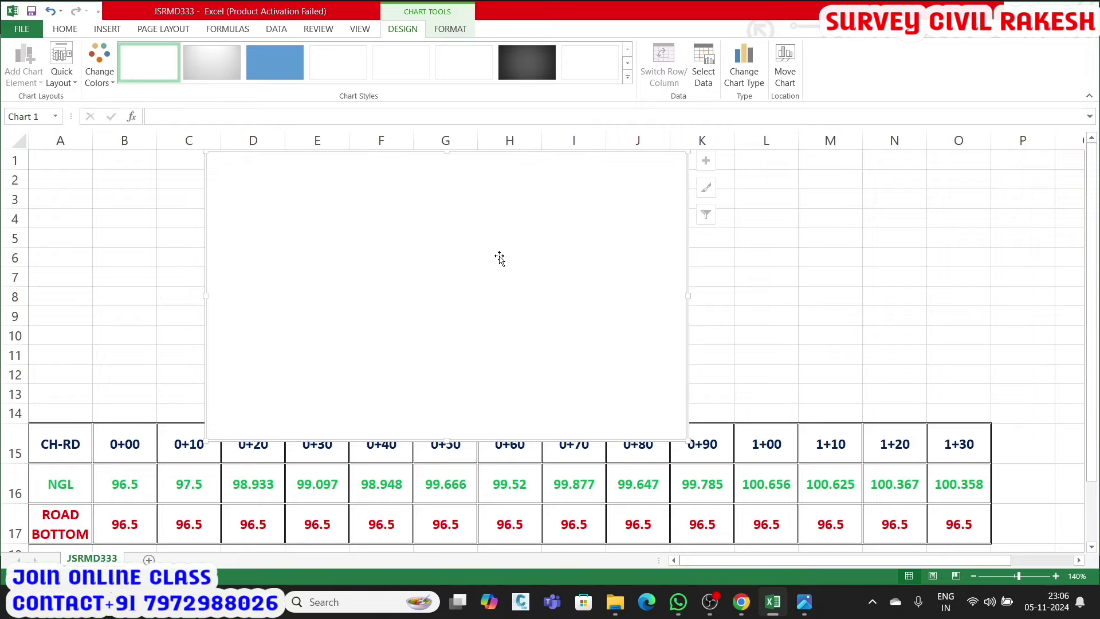
{"action": "key", "text": "Delete"}
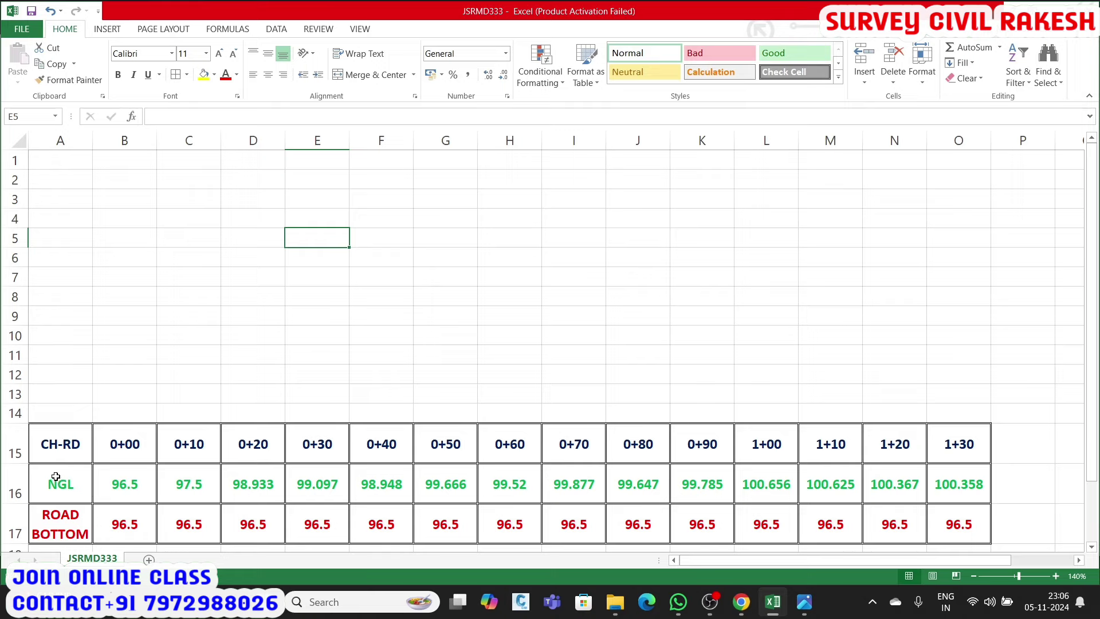
- Plot the NGL and ROAD BOTTOM rows (A16:O17) as the first 2-D Line chart
{"action": "left_click_drag", "start_coordinate": [55, 476], "coordinate": [986, 510]}
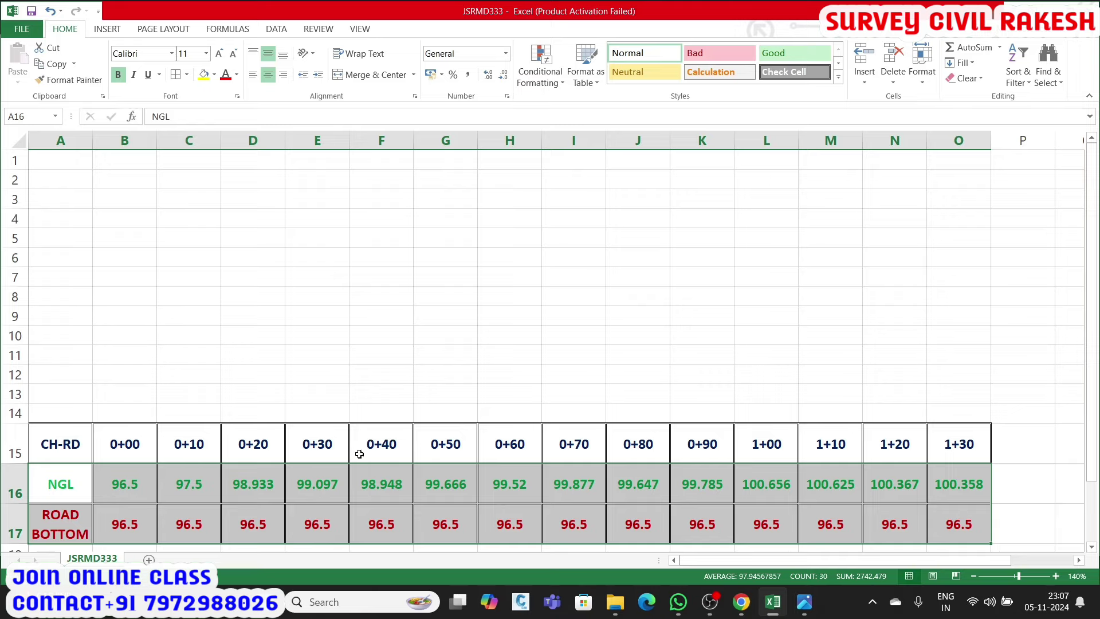
{"action": "left_click", "coordinate": [119, 30]}
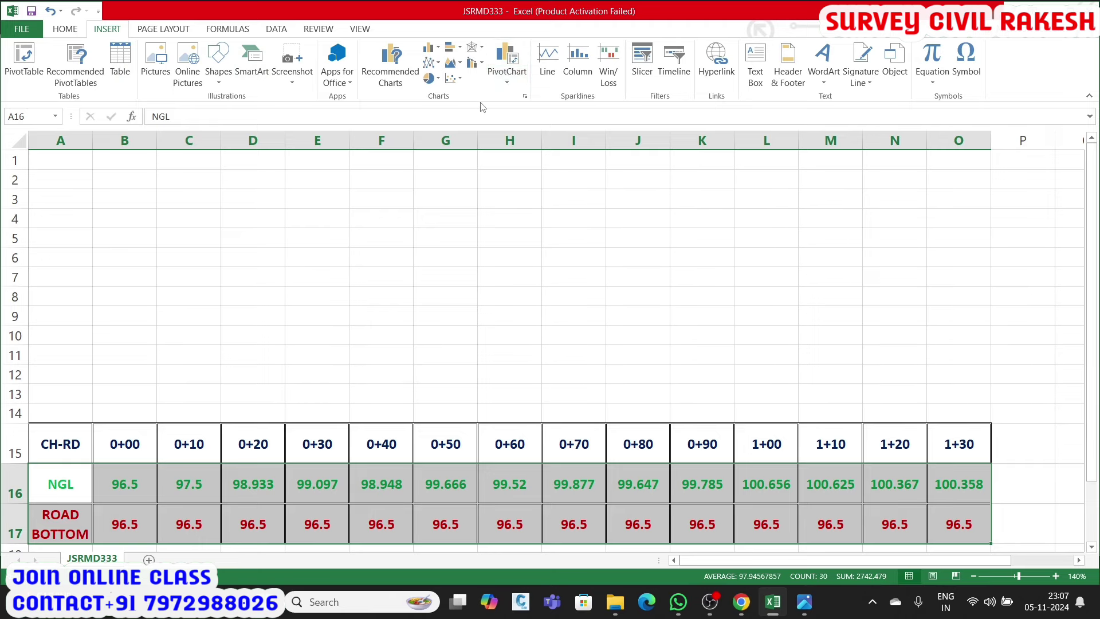
{"action": "left_click", "coordinate": [432, 62]}
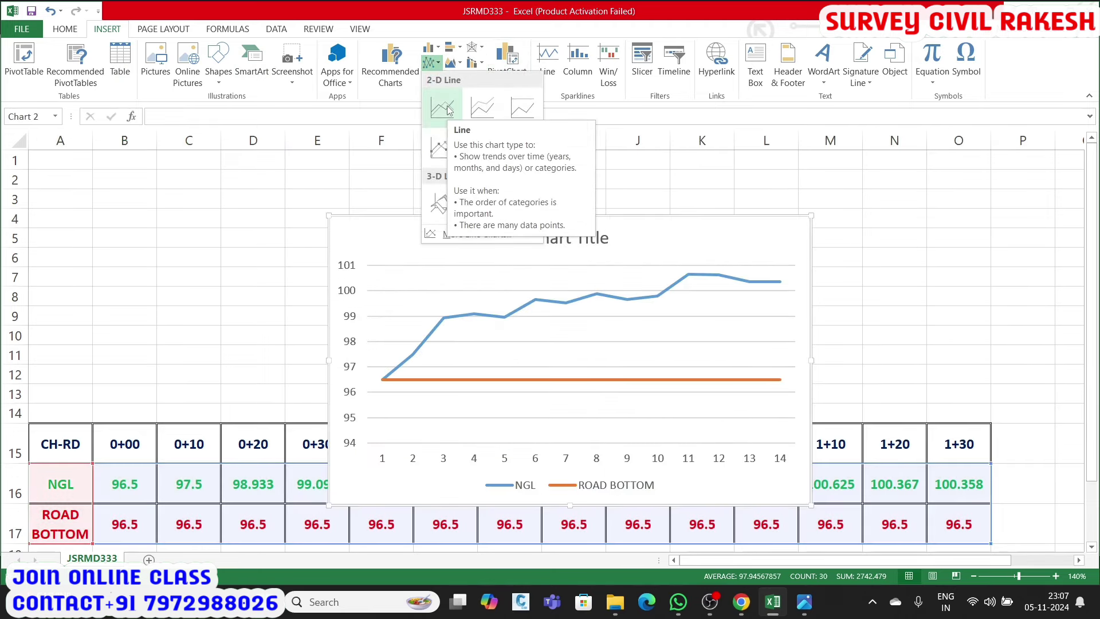
{"action": "left_click", "coordinate": [441, 108]}
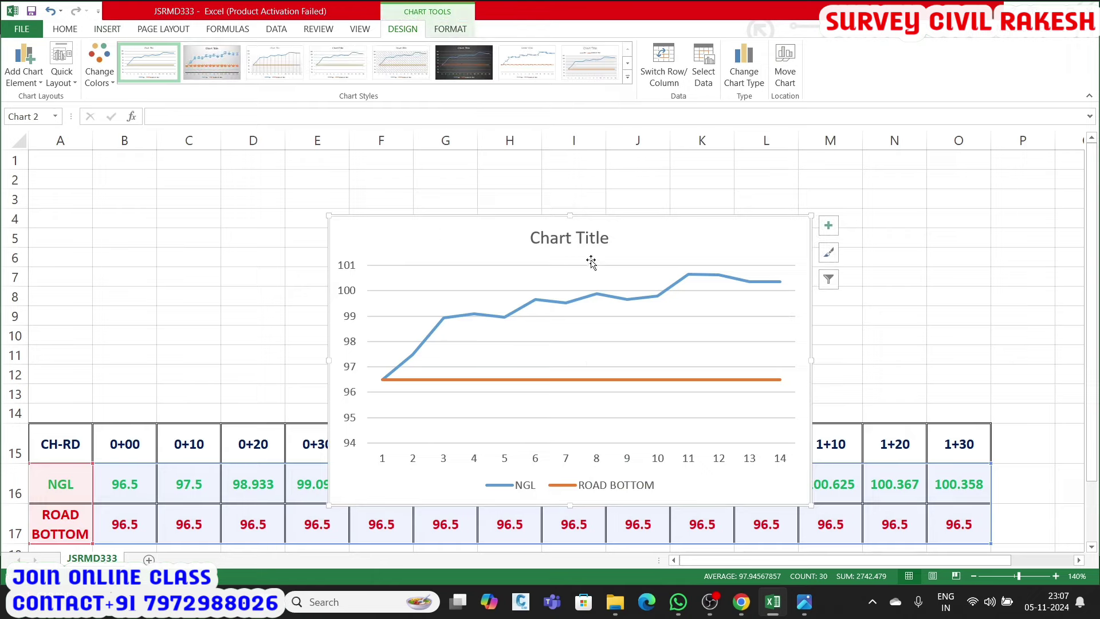
- Move the chart into rows 1–14 above the table and stretch it from column A to column O
{"action": "left_click_drag", "start_coordinate": [647, 234], "coordinate": [594, 167]}
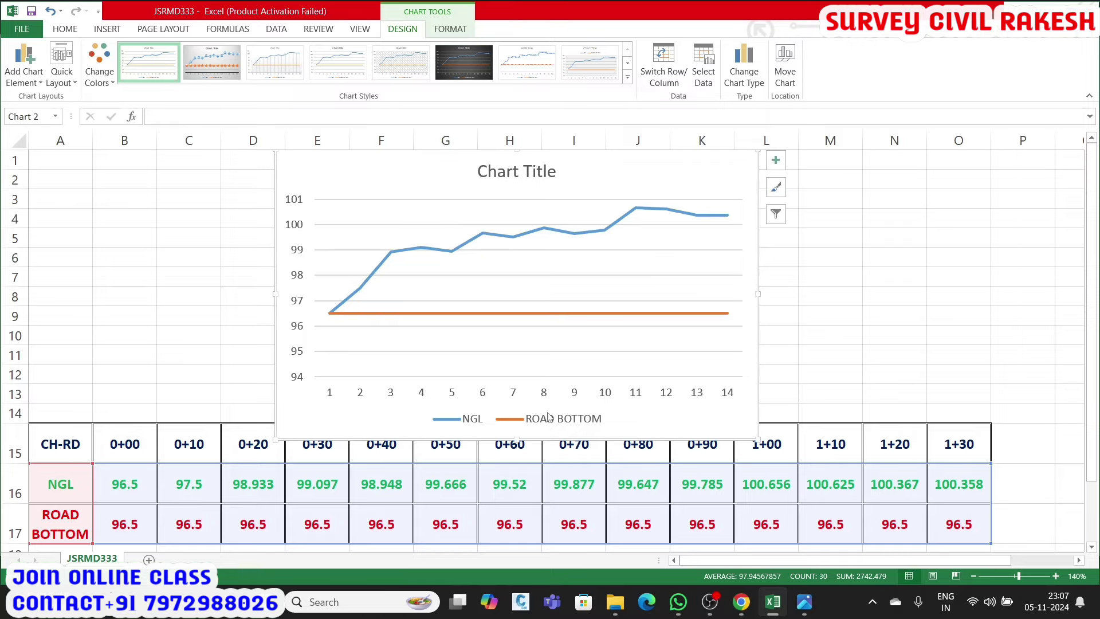
{"action": "left_click_drag", "start_coordinate": [518, 438], "coordinate": [521, 420]}
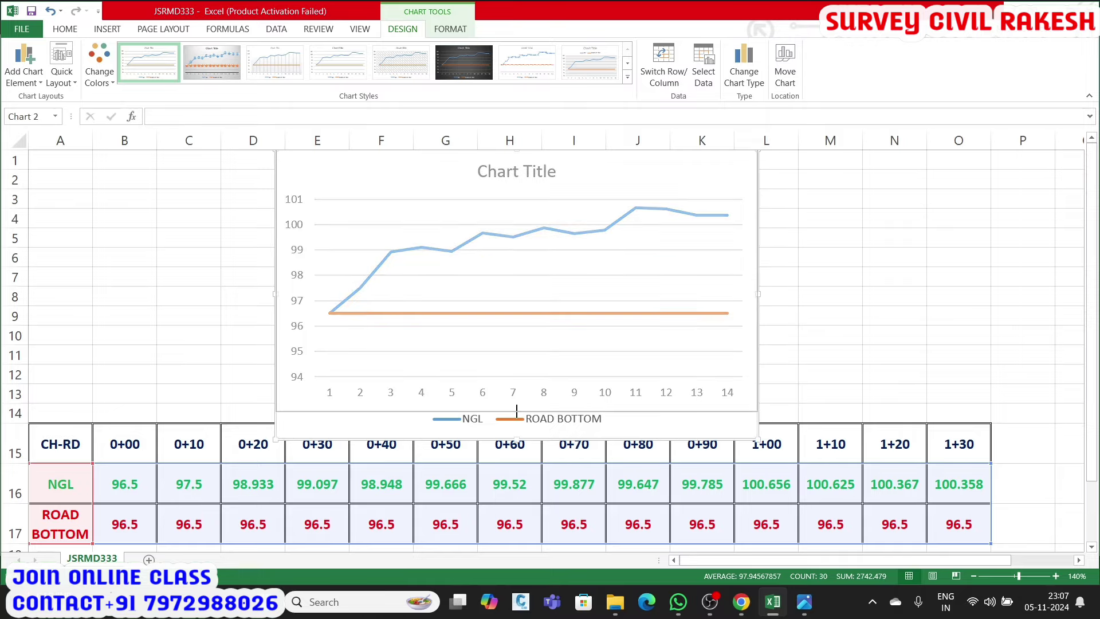
{"action": "left_click", "coordinate": [790, 336]}
{"action": "left_click", "coordinate": [605, 286]}
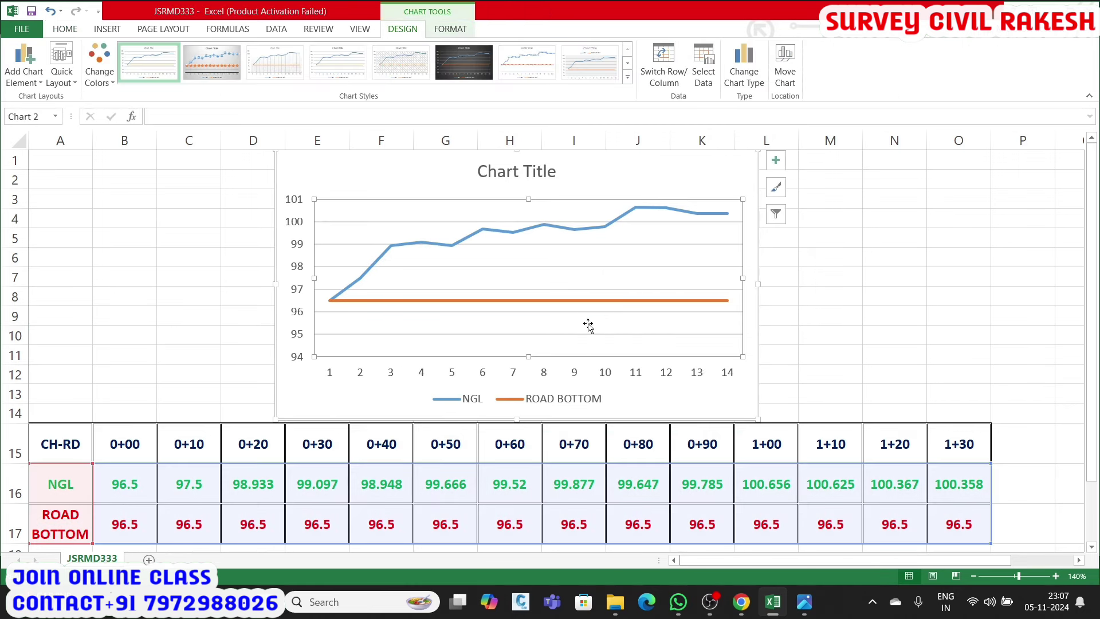
{"action": "left_click_drag", "start_coordinate": [516, 417], "coordinate": [516, 424]}
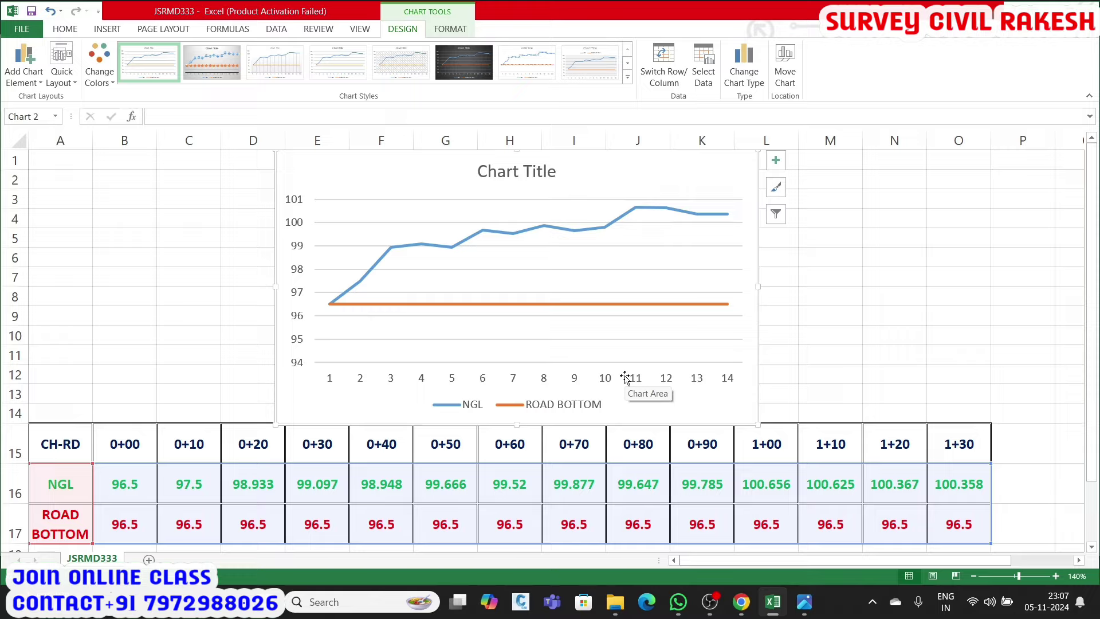
{"action": "left_click_drag", "start_coordinate": [757, 287], "coordinate": [992, 289]}
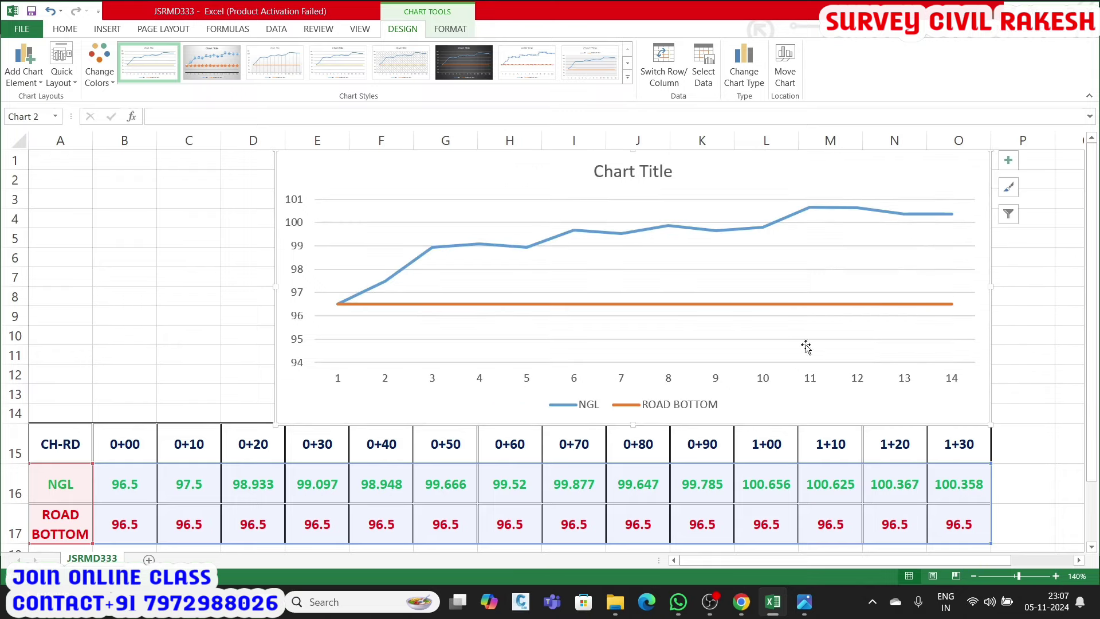
{"action": "left_click_drag", "start_coordinate": [276, 287], "coordinate": [29, 312]}
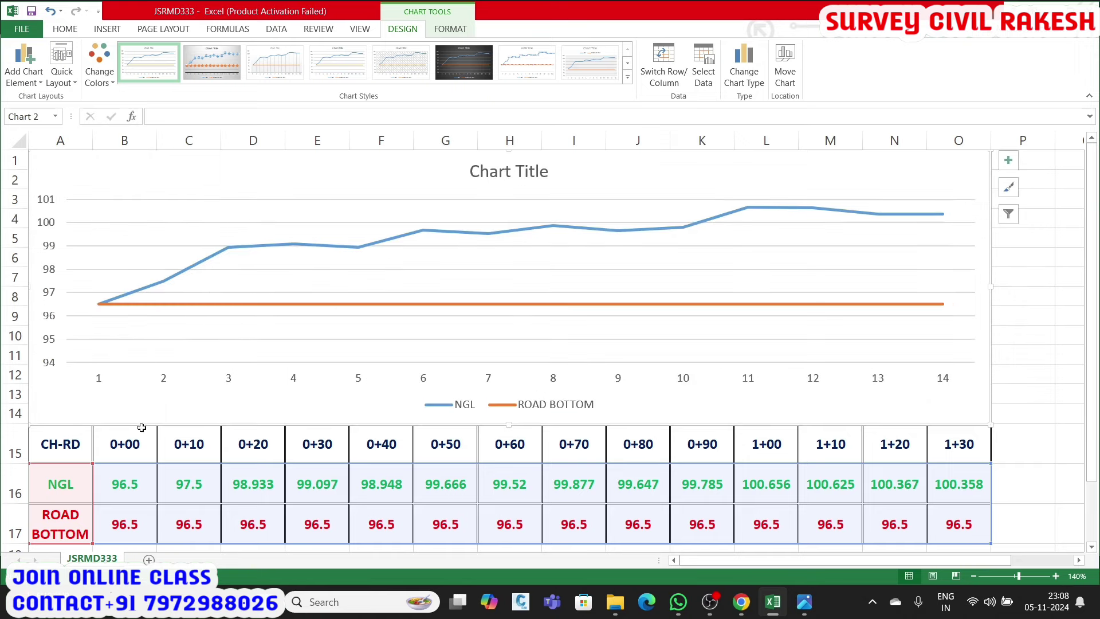
{"action": "left_click_drag", "start_coordinate": [57, 440], "coordinate": [961, 522]}
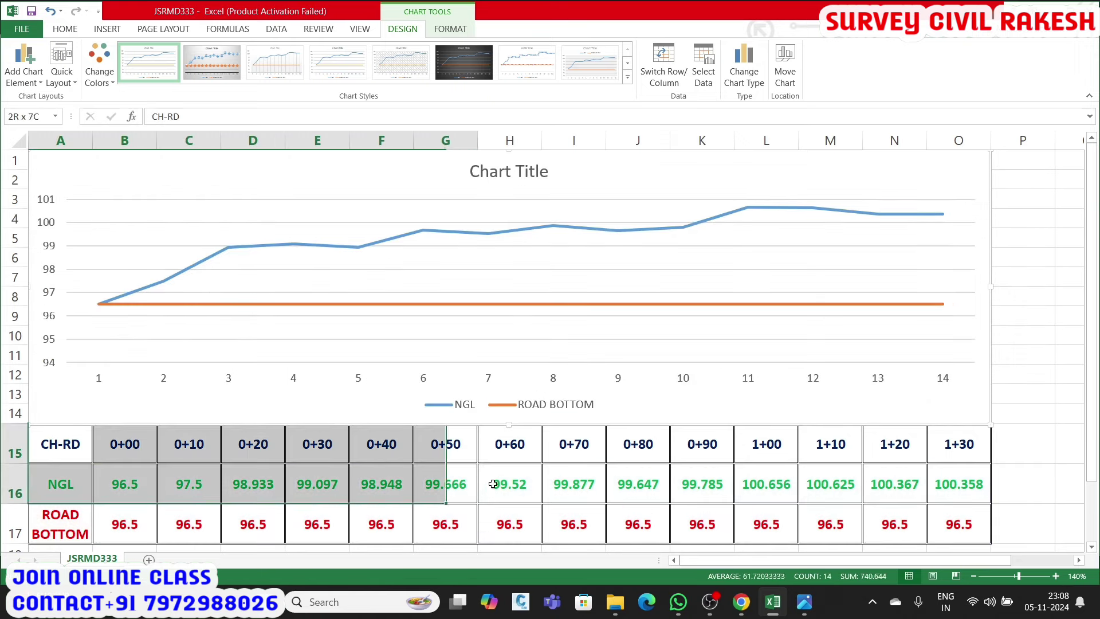
- Cut A15:O17 and insert the cut cells at A16, shifting the table to rows 16–18
{"action": "right_click", "coordinate": [156, 496]}
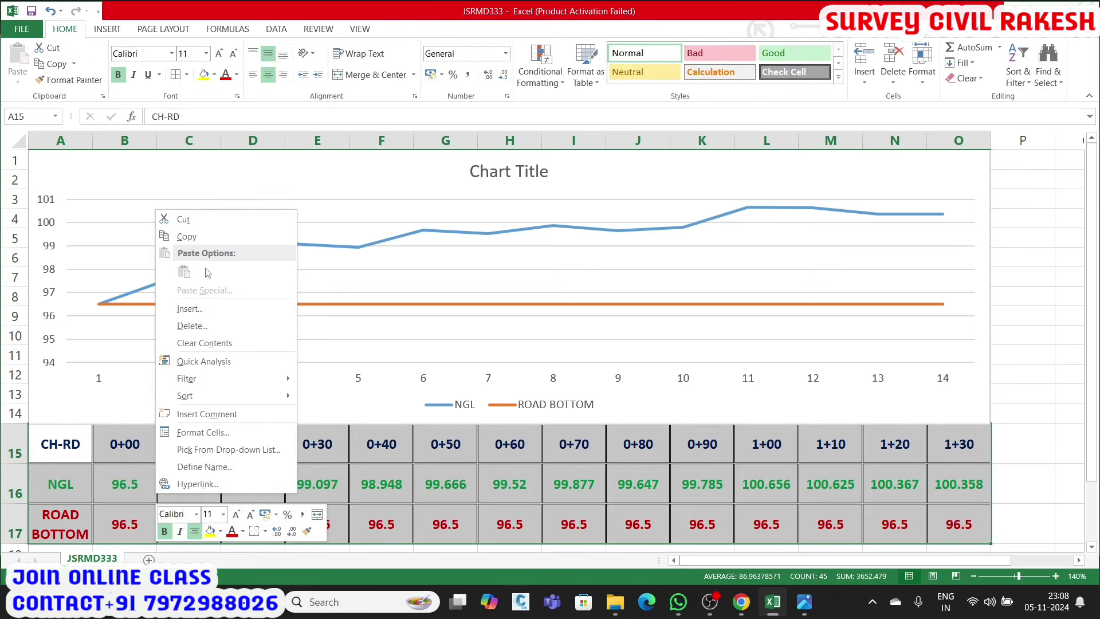
{"action": "left_click", "coordinate": [183, 219]}
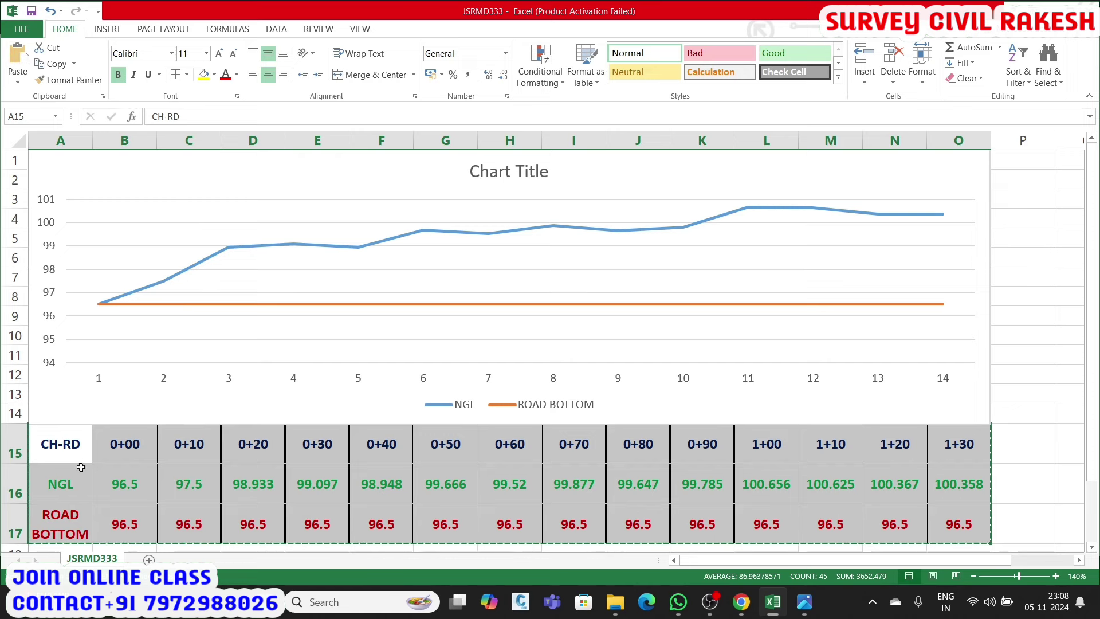
{"action": "left_click", "coordinate": [46, 487]}
{"action": "right_click", "coordinate": [46, 487]}
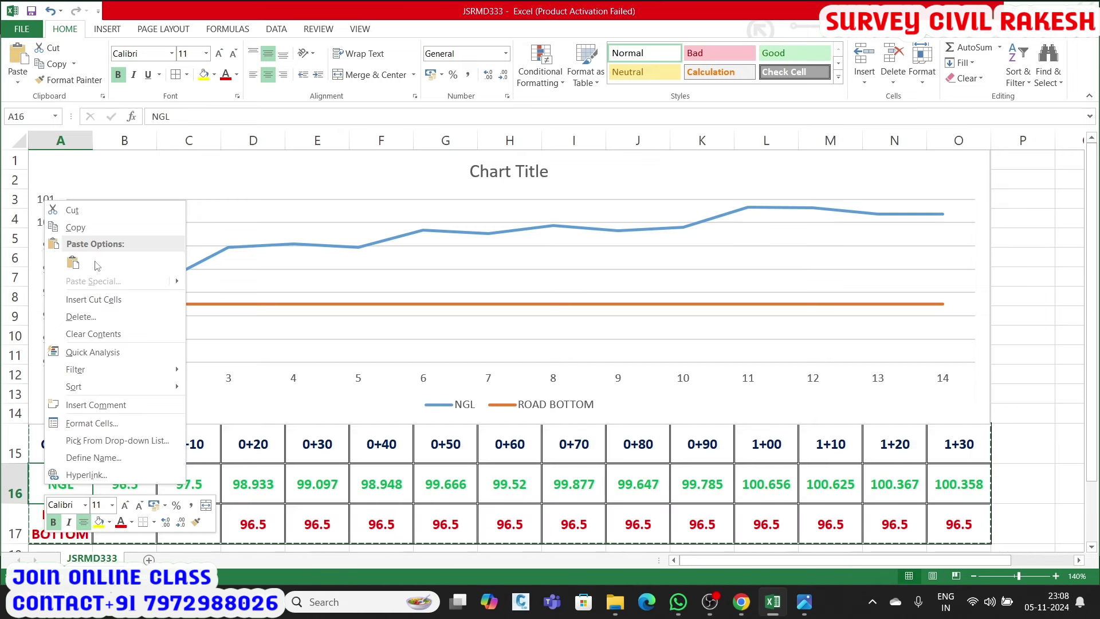
{"action": "left_click", "coordinate": [94, 299]}
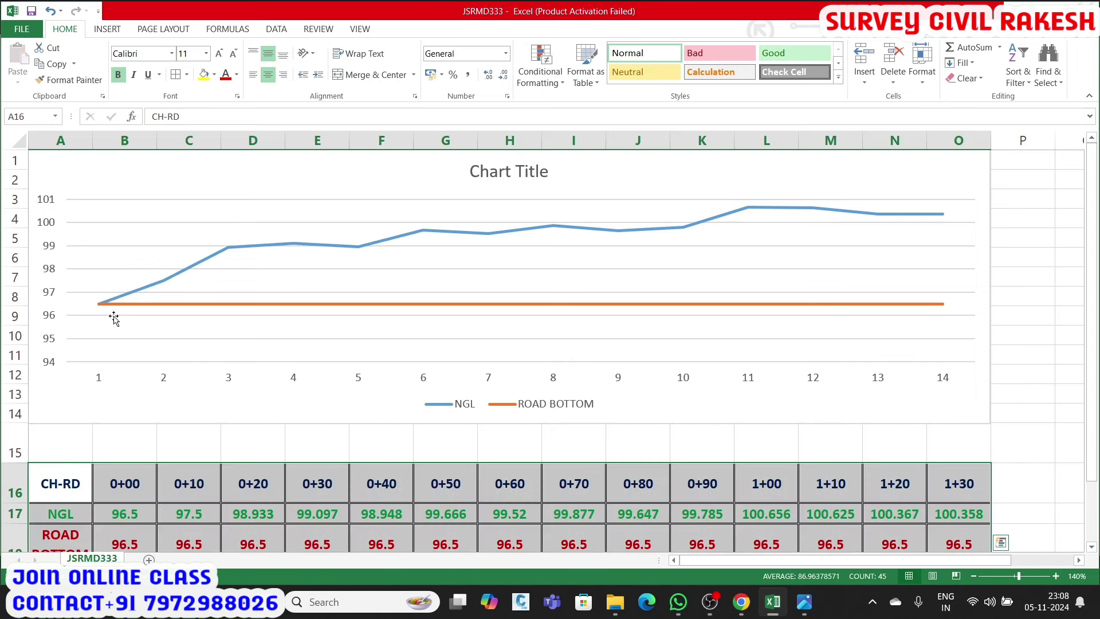
{"action": "left_click", "coordinate": [229, 445]}
{"action": "left_click", "coordinate": [434, 416]}
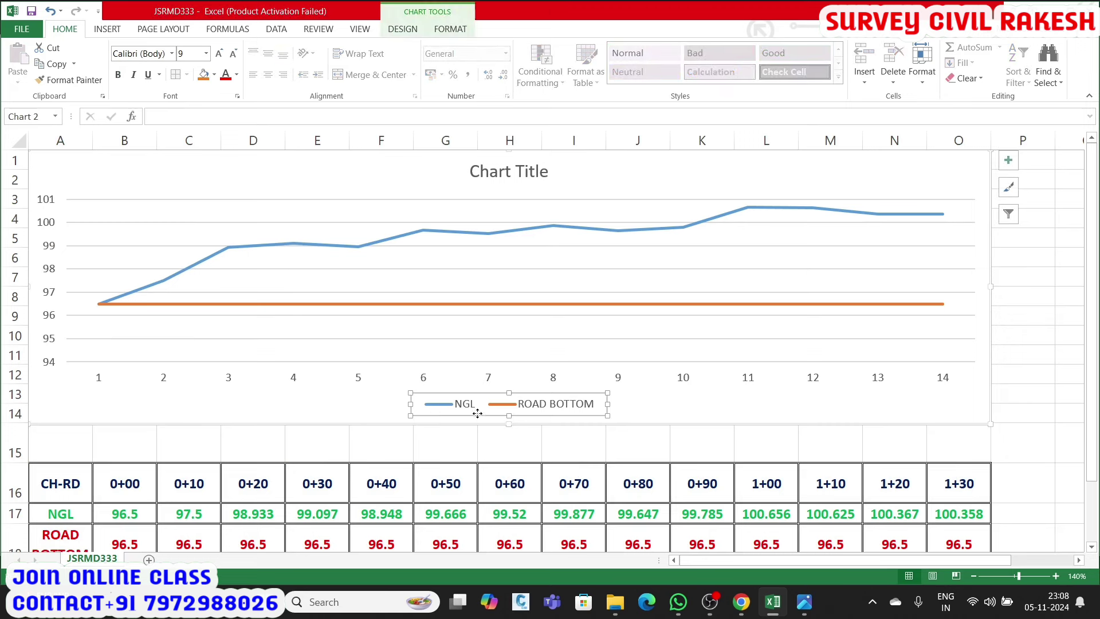
{"action": "left_click", "coordinate": [561, 312]}
{"action": "left_click", "coordinate": [723, 404]}
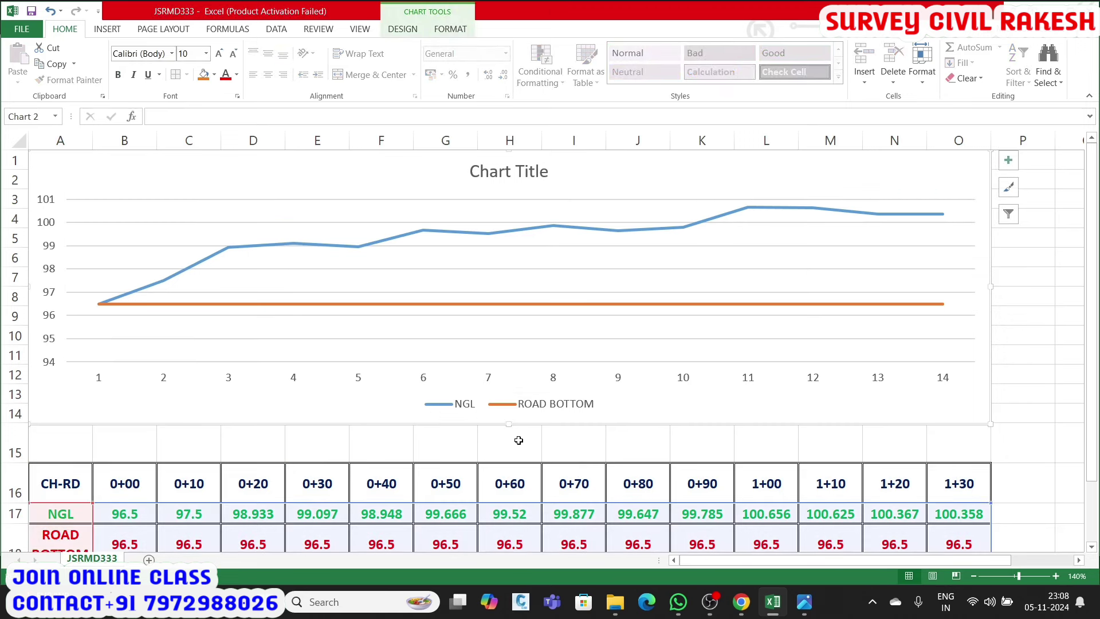
- Extend the chart's bottom edge through row 15 to meet the table at row 16
{"action": "left_click_drag", "start_coordinate": [510, 423], "coordinate": [510, 461]}
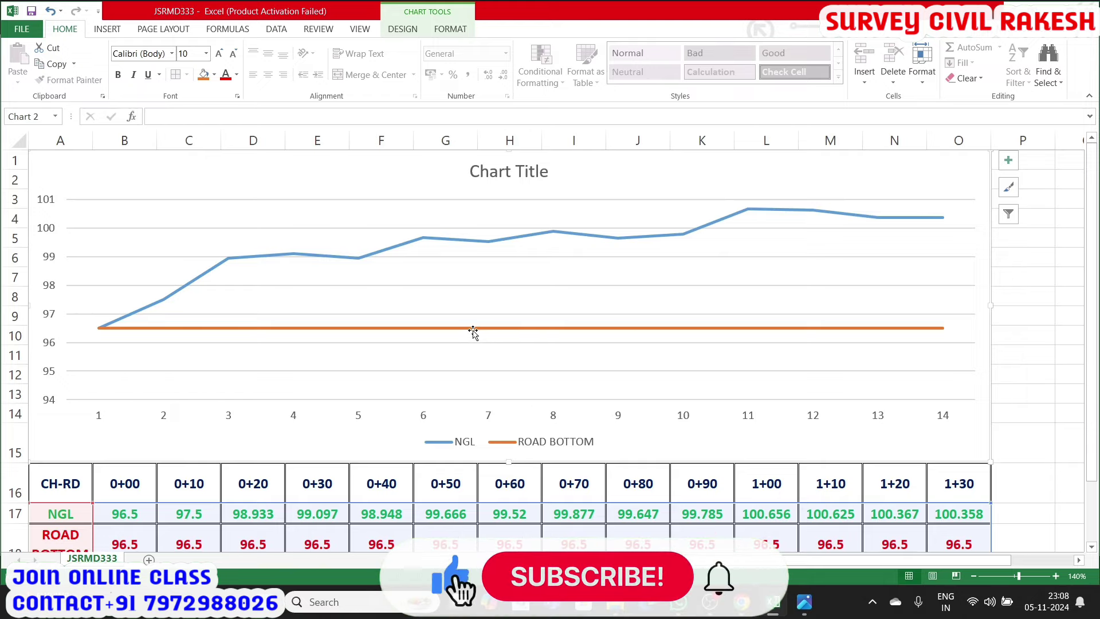
{"action": "scroll", "coordinate": [471, 331], "scroll_direction": "down", "scroll_amount": 1}
{"action": "scroll", "coordinate": [474, 334], "scroll_direction": "up", "scroll_amount": 1}
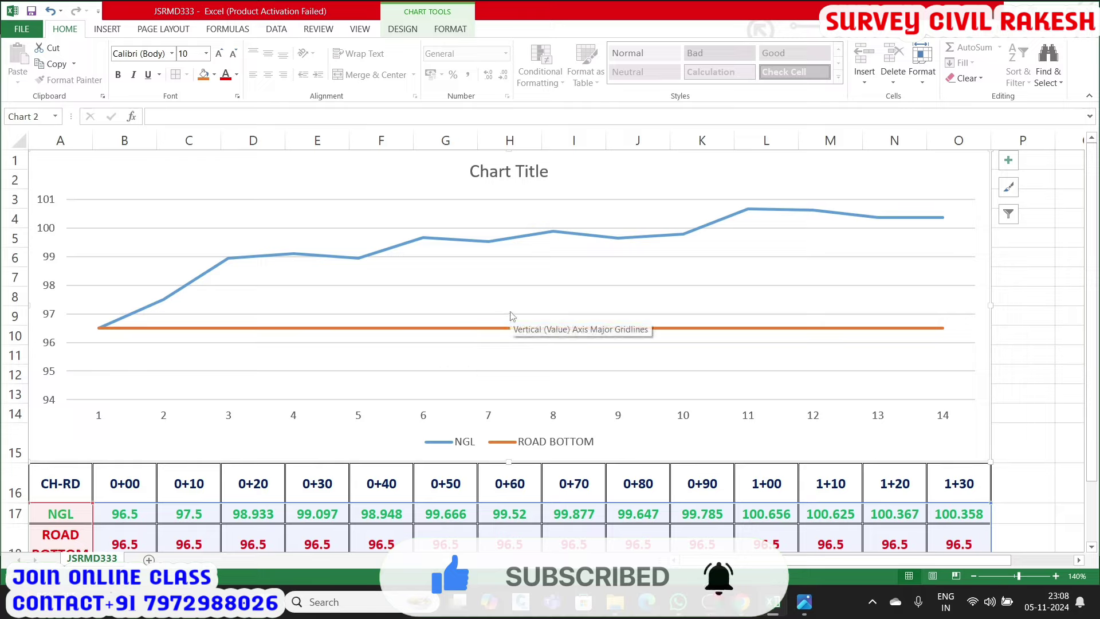
- Colour the NGL series line green and the ROAD BOTTOM series line red
{"action": "left_click", "coordinate": [438, 442]}
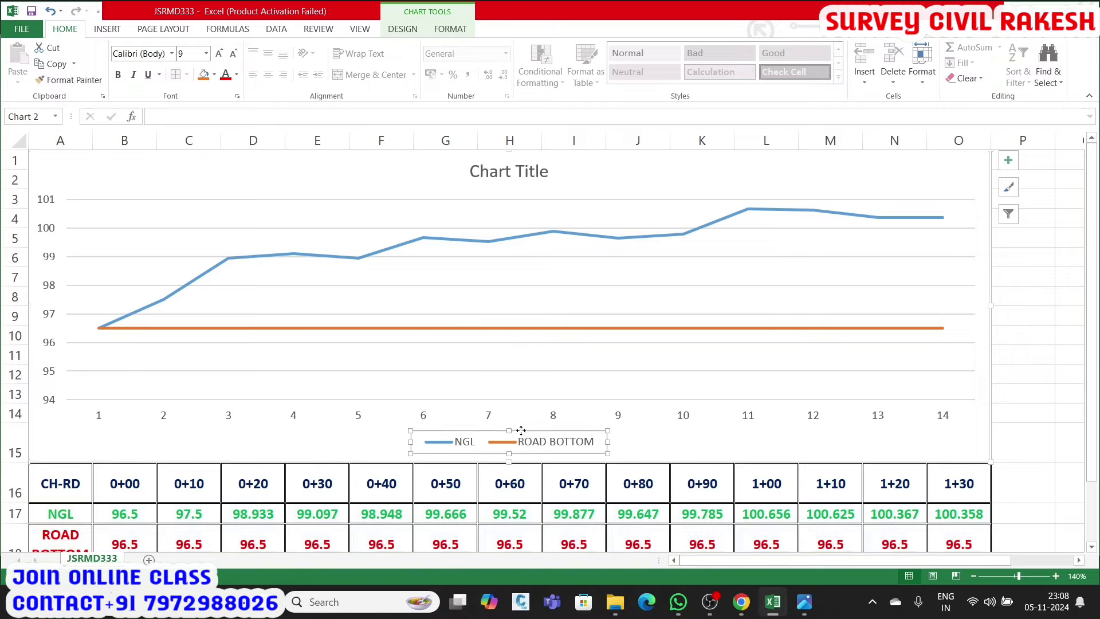
{"action": "double_click", "coordinate": [439, 444]}
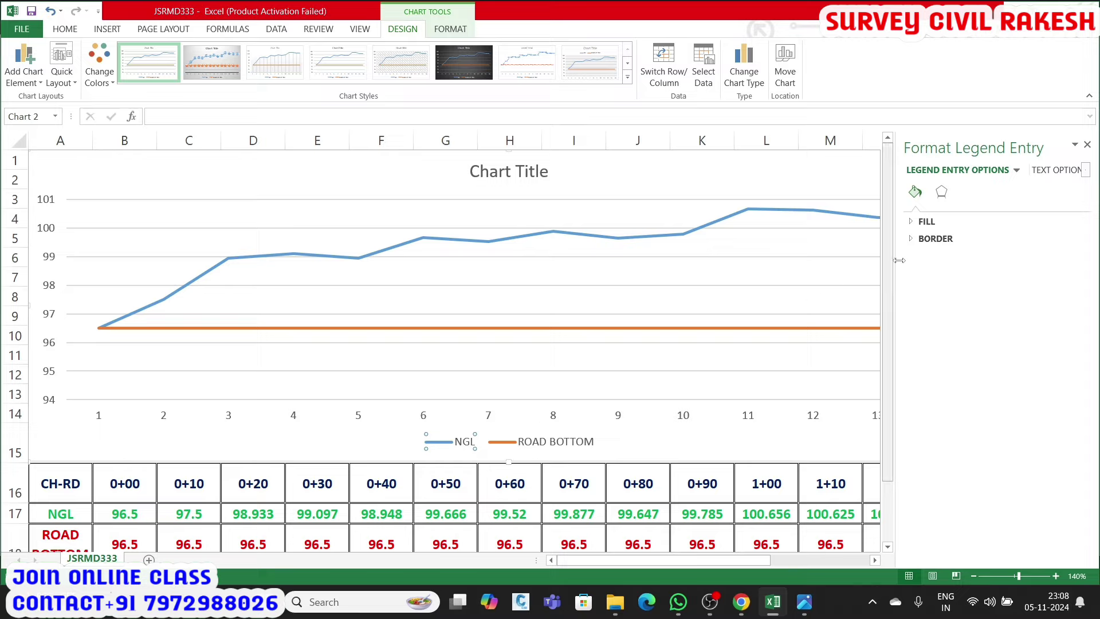
{"action": "left_click", "coordinate": [922, 240]}
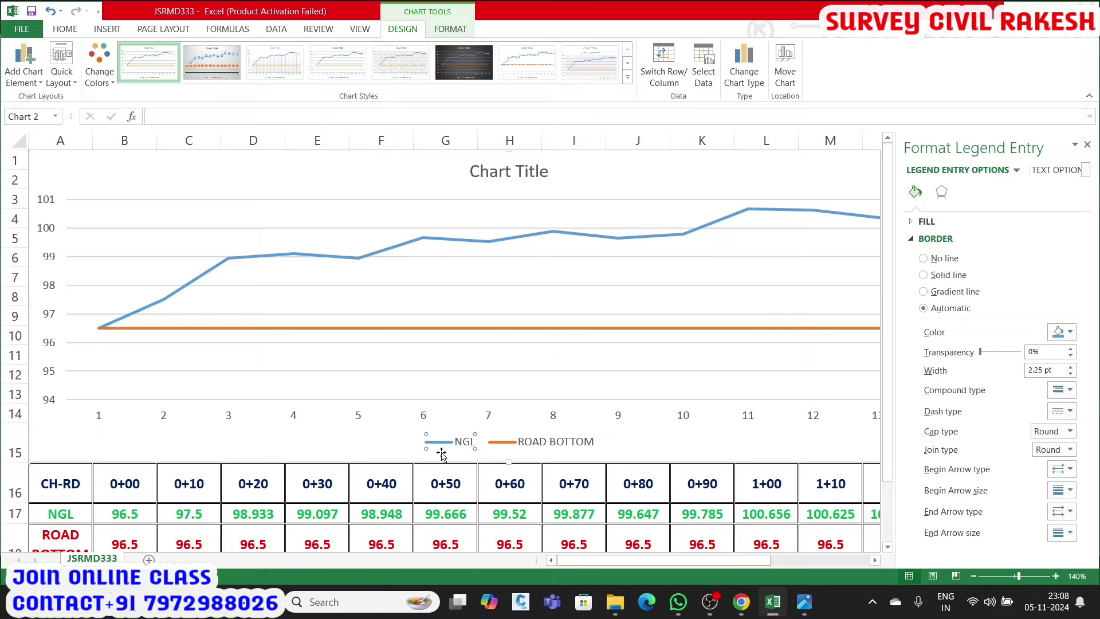
{"action": "left_click", "coordinate": [452, 439]}
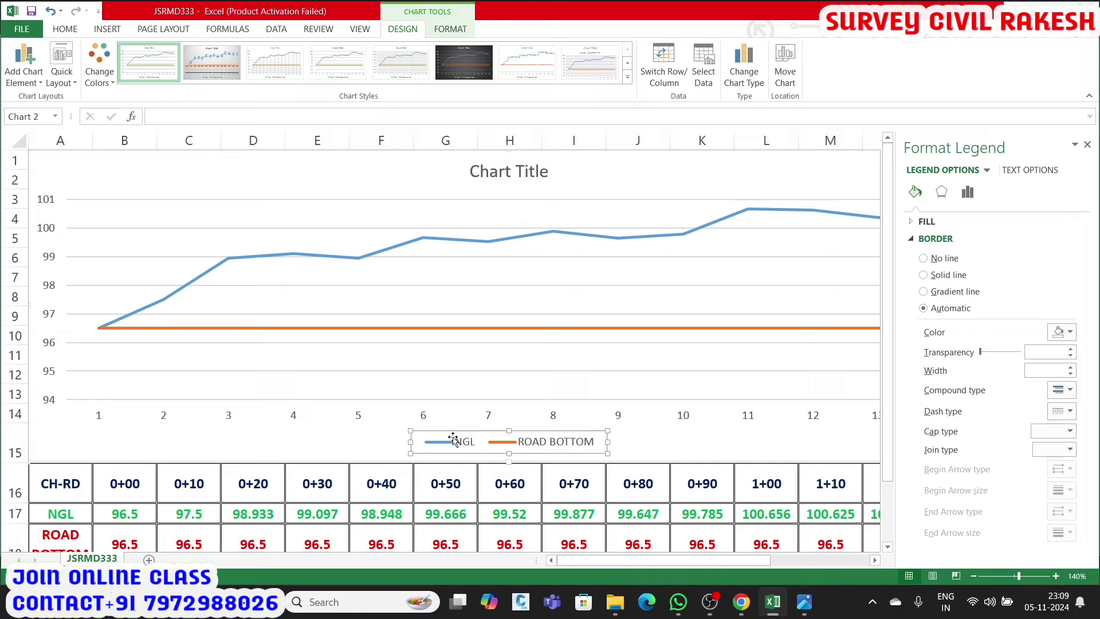
{"action": "left_click", "coordinate": [450, 443]}
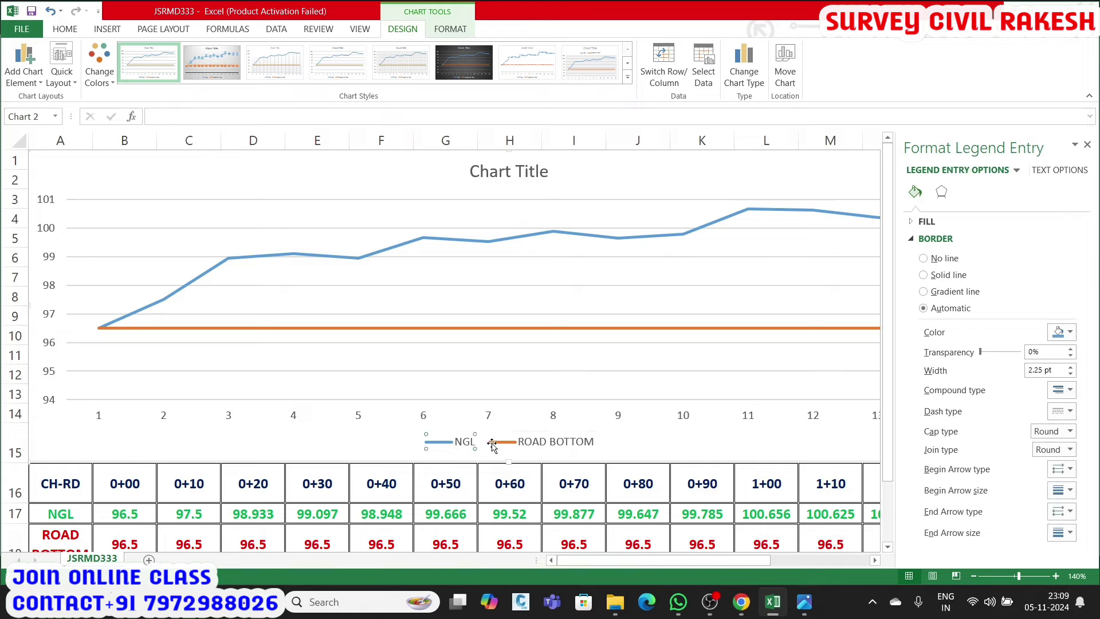
{"action": "left_click", "coordinate": [1071, 333]}
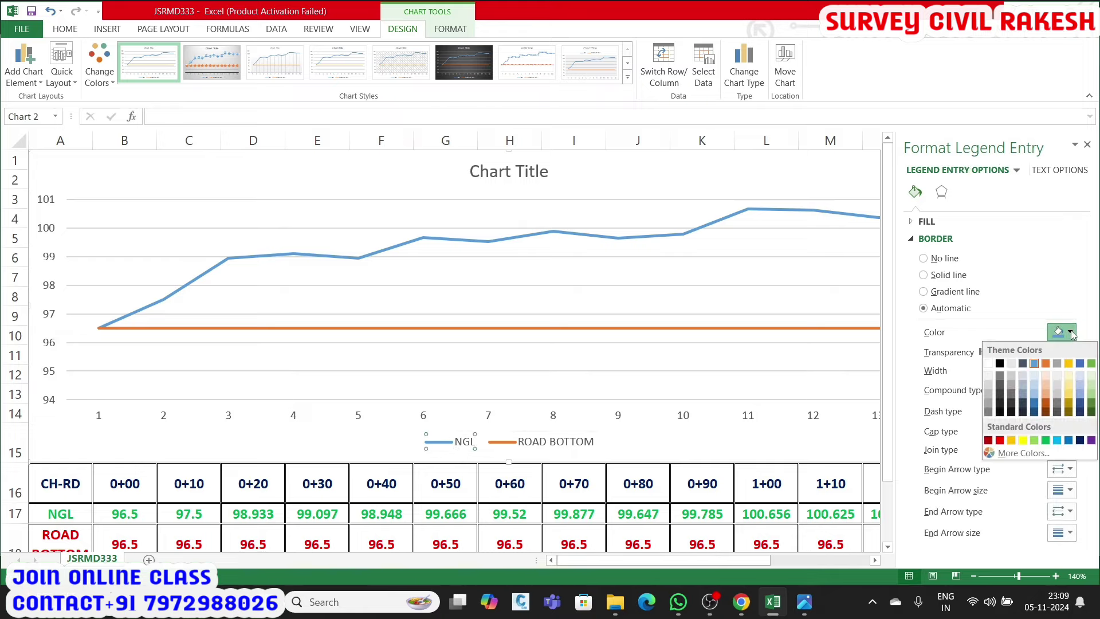
{"action": "left_click", "coordinate": [1046, 440]}
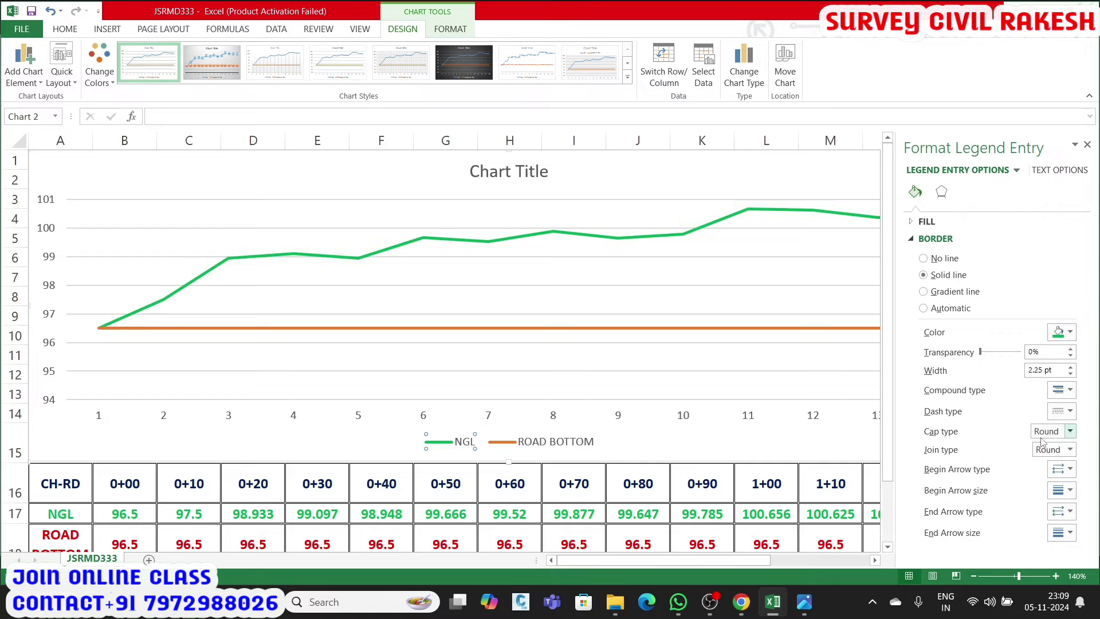
{"action": "left_click", "coordinate": [560, 446]}
{"action": "left_click", "coordinate": [1061, 333]}
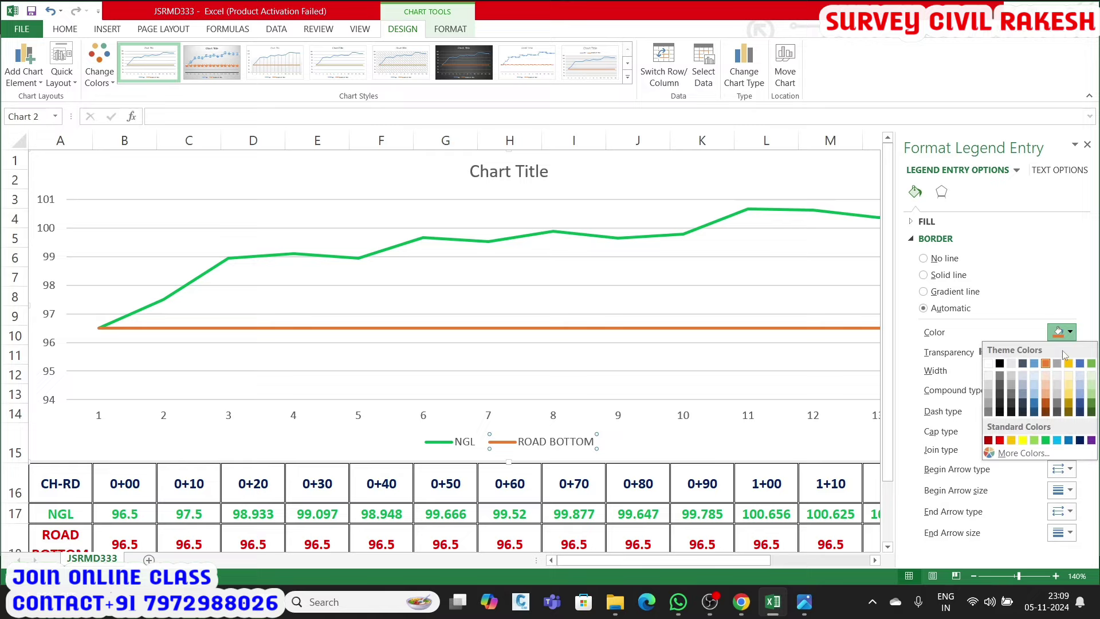
{"action": "left_click", "coordinate": [999, 440]}
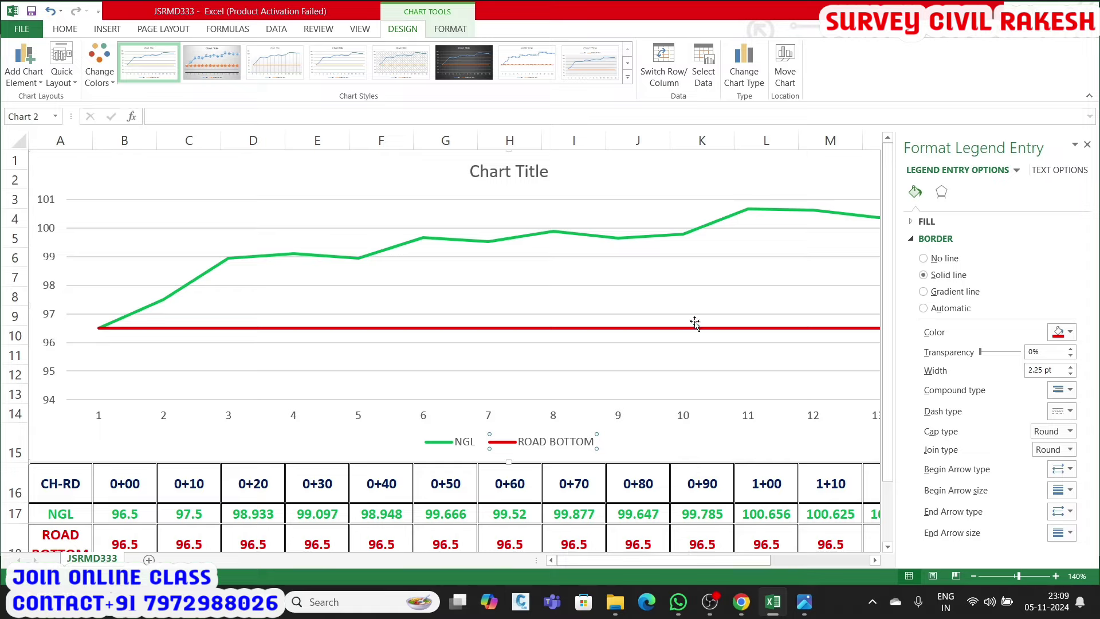
{"action": "mouse_move", "coordinate": [676, 328]}
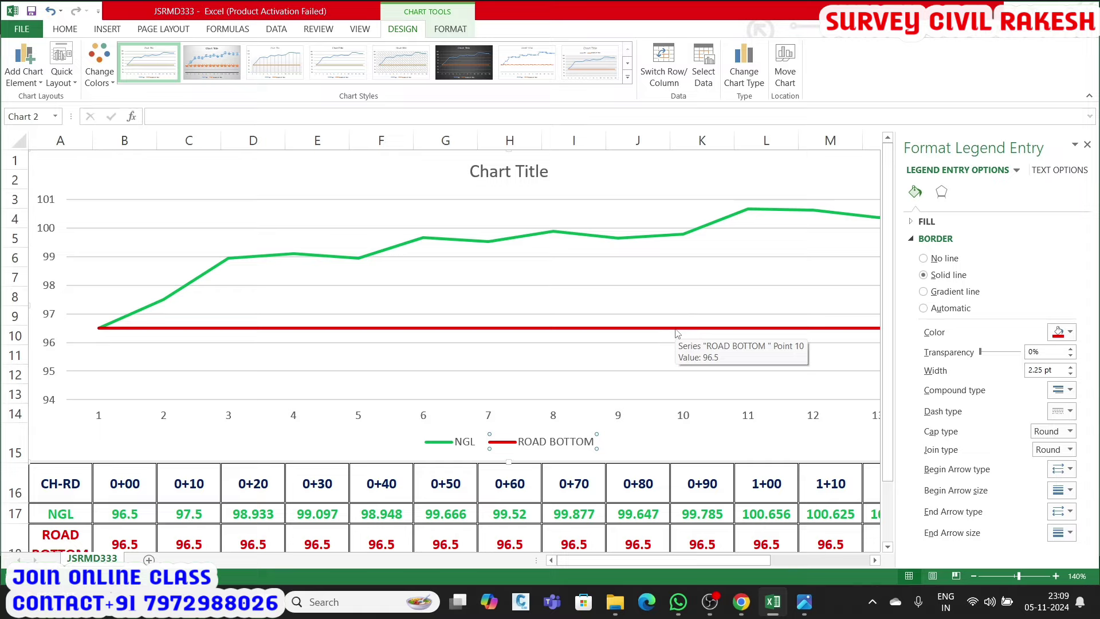
- Give both the ROAD BOTTOM and NGL lines a double compound style, then close the pane
{"action": "left_click", "coordinate": [1066, 390]}
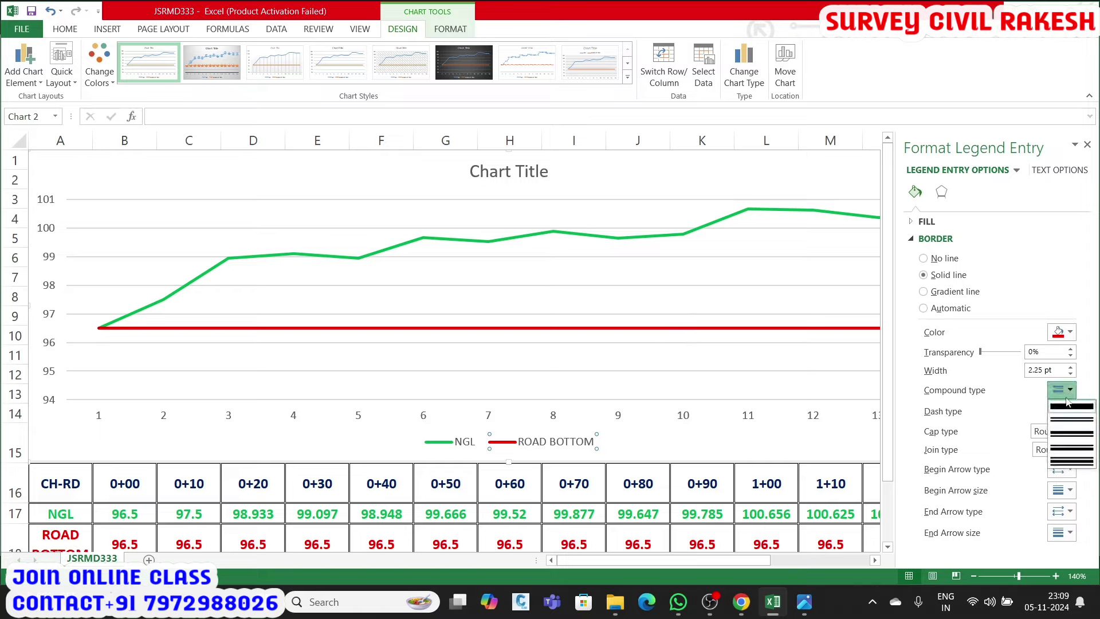
{"action": "left_click", "coordinate": [1070, 419]}
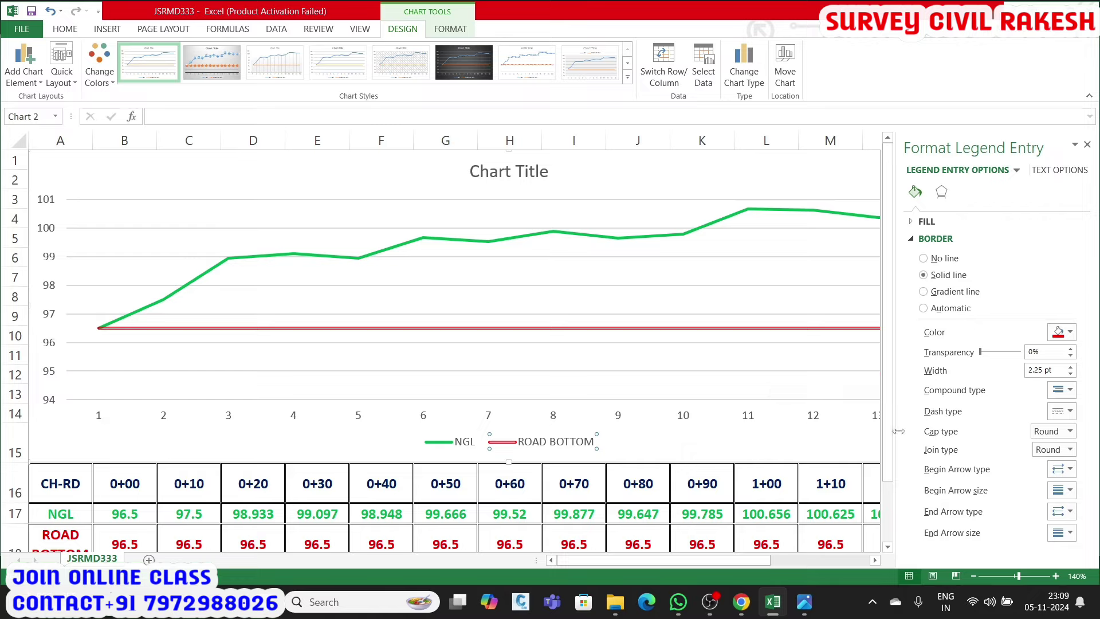
{"action": "left_click", "coordinate": [464, 441]}
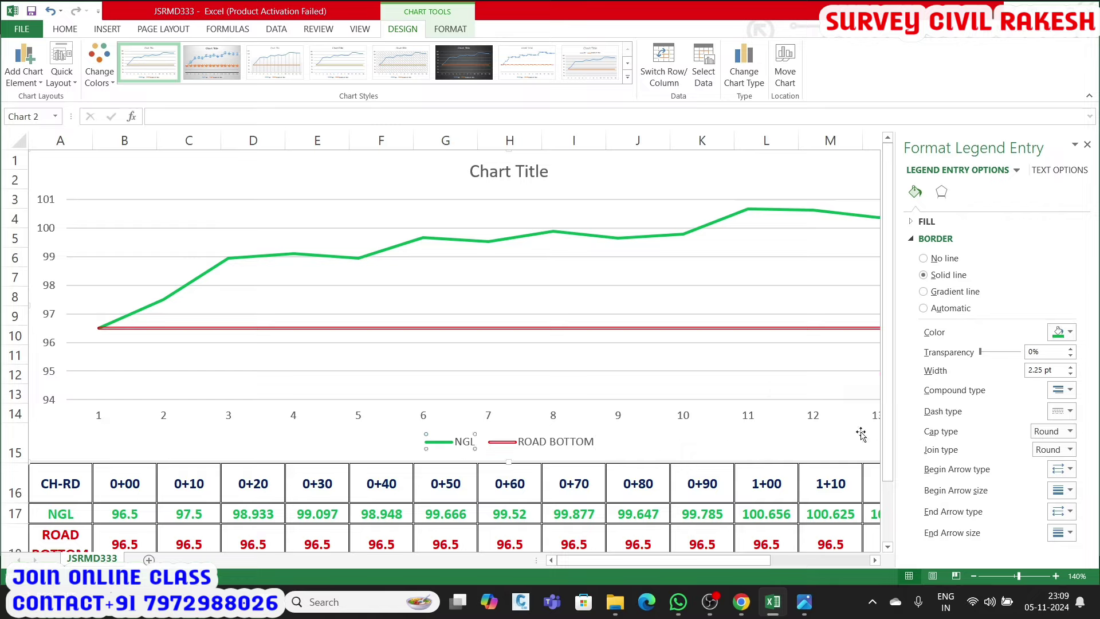
{"action": "left_click", "coordinate": [1070, 390]}
{"action": "left_click", "coordinate": [1069, 419]}
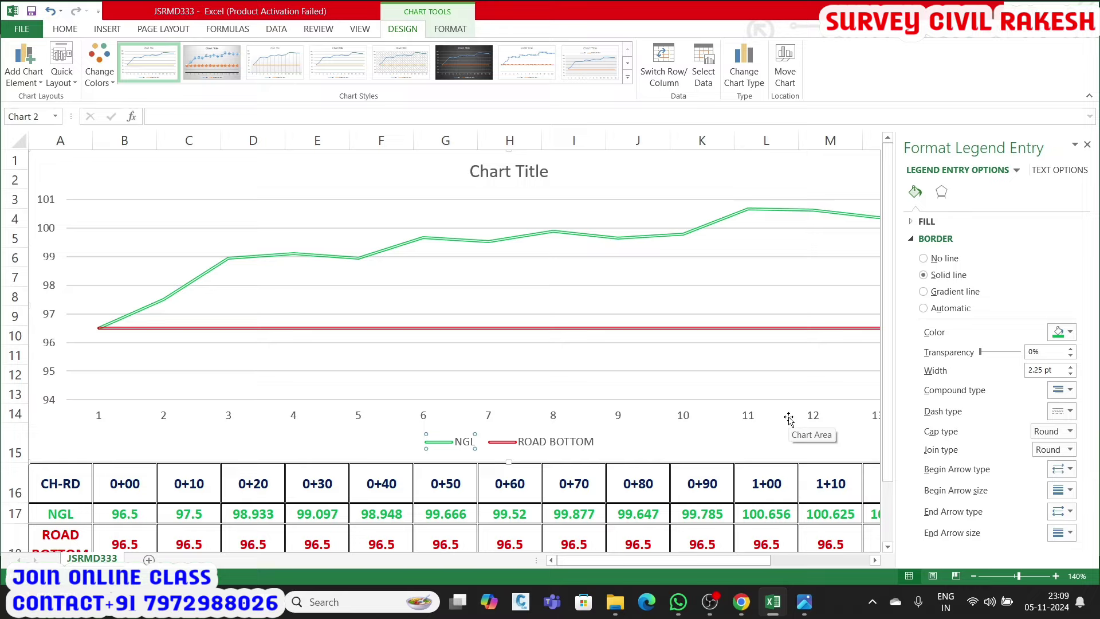
{"action": "left_click", "coordinate": [1087, 145]}
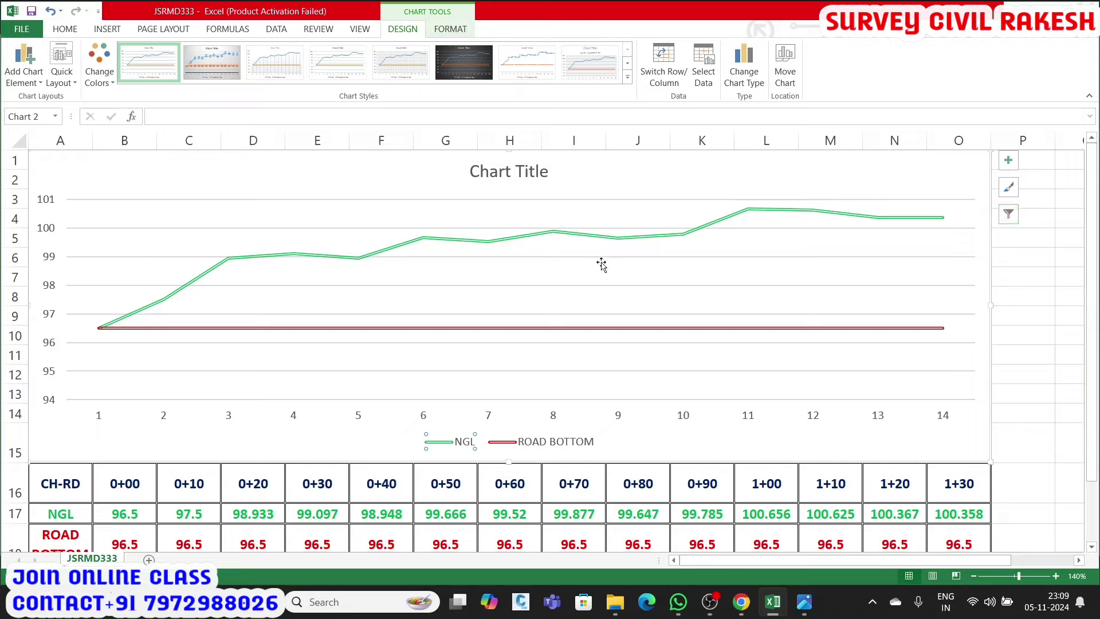
{"action": "left_click", "coordinate": [631, 300]}
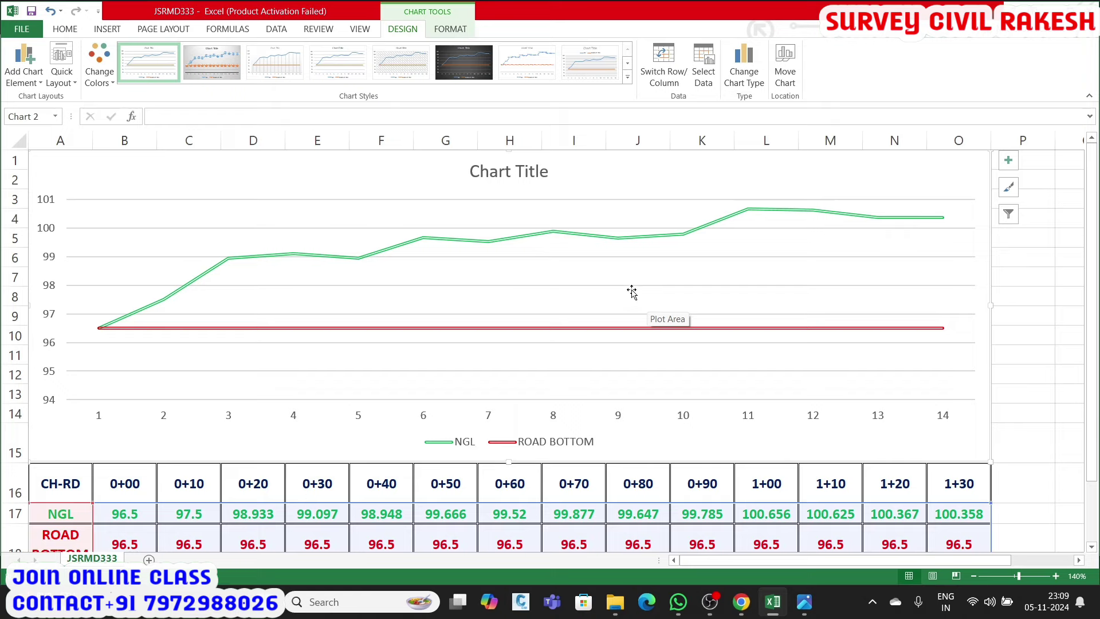
{"action": "left_click", "coordinate": [64, 29]}
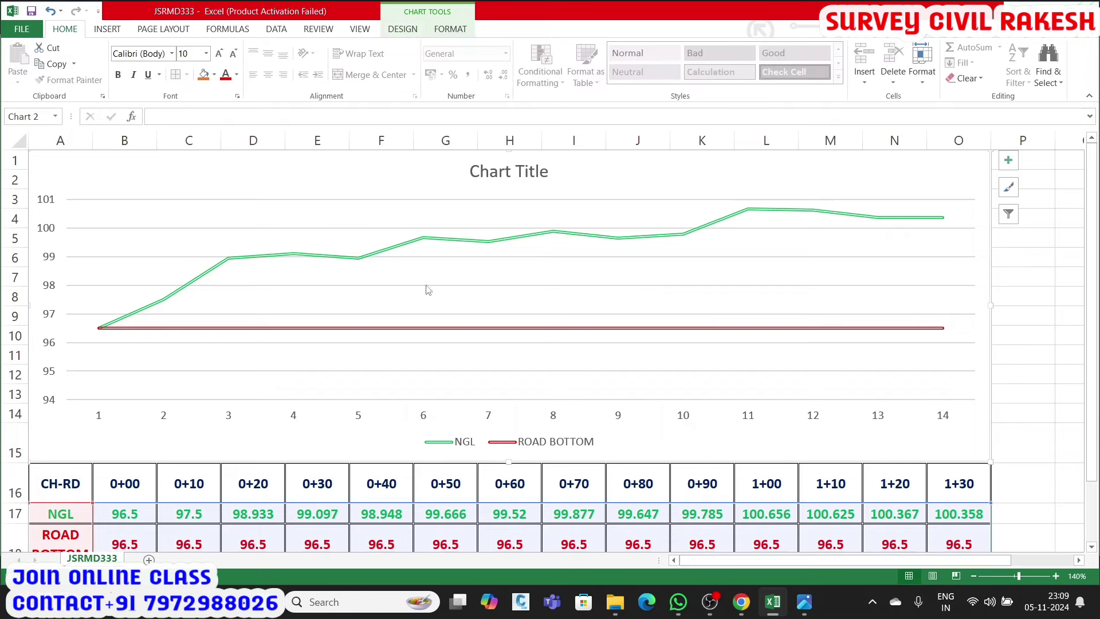
- Apply chart Style 3: blue NGL, orange ROAD BOTTOM, vertical gridlines and a shaded plot area
{"action": "double_click", "coordinate": [474, 286]}
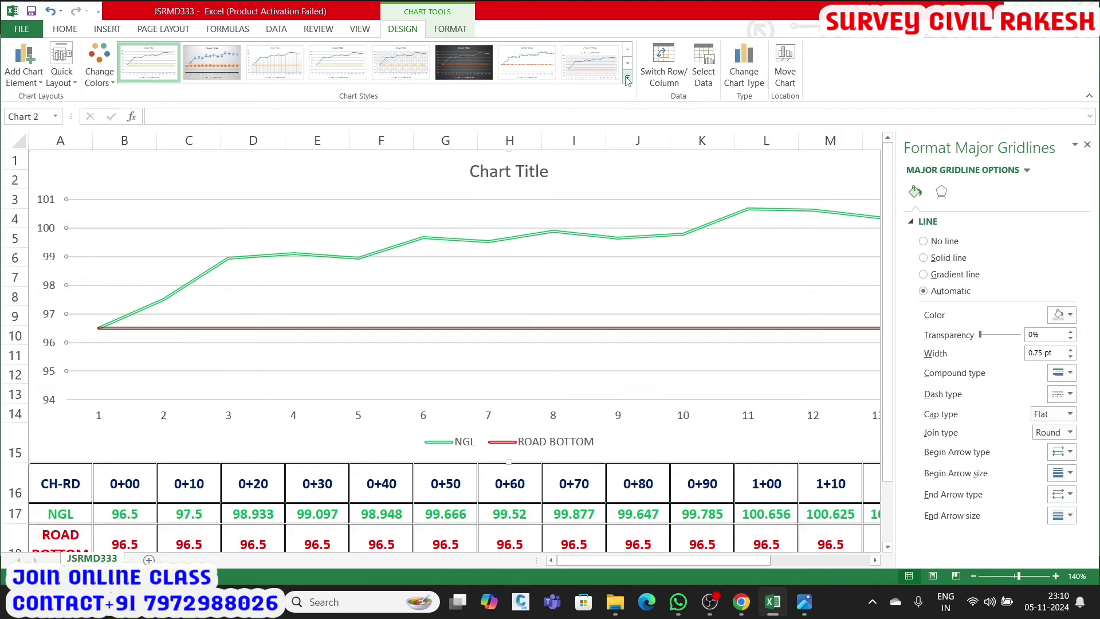
{"action": "left_click", "coordinate": [627, 77]}
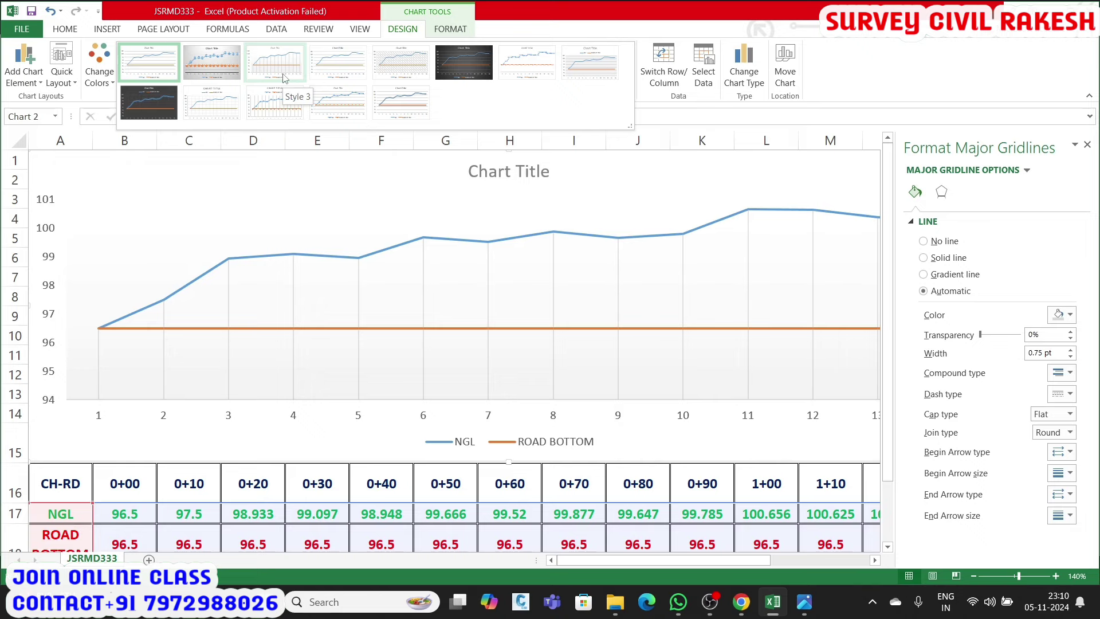
{"action": "left_click", "coordinate": [283, 77]}
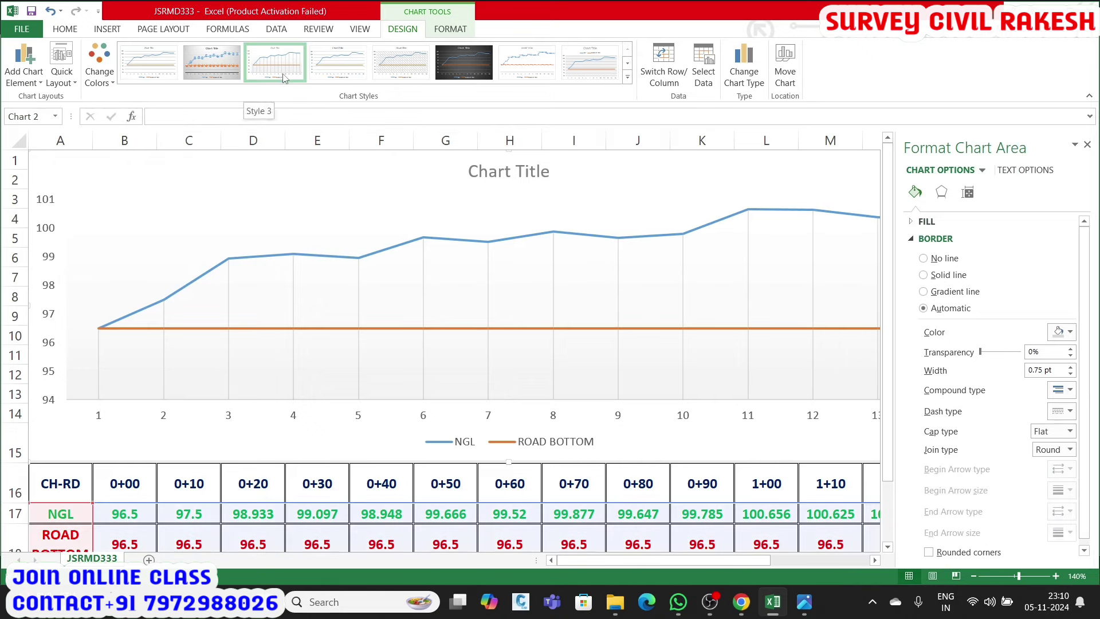
- Close the Format Plot Area pane and zoom the sheet out to 130%
{"action": "left_click", "coordinate": [535, 341]}
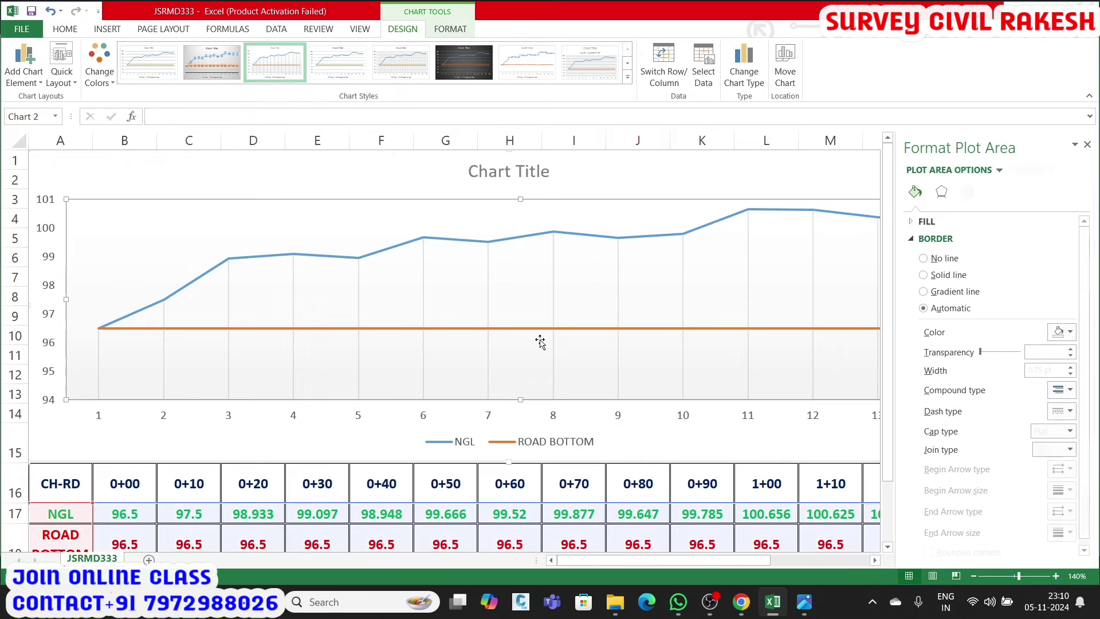
{"action": "left_click", "coordinate": [1088, 144]}
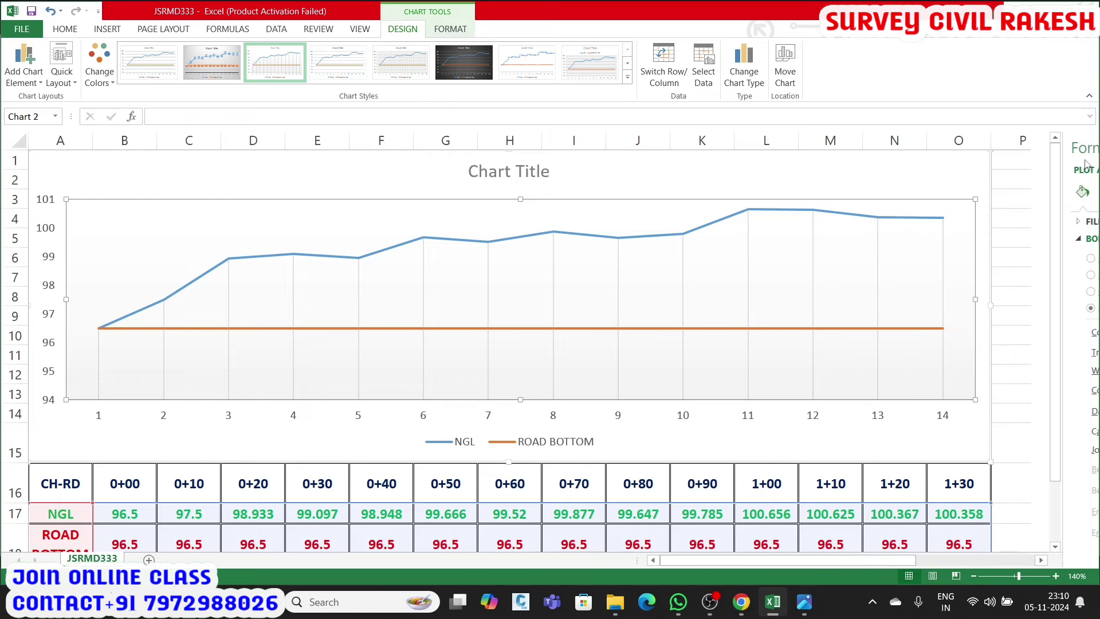
{"action": "scroll", "coordinate": [739, 424], "scroll_direction": "down", "scroll_amount": 1}
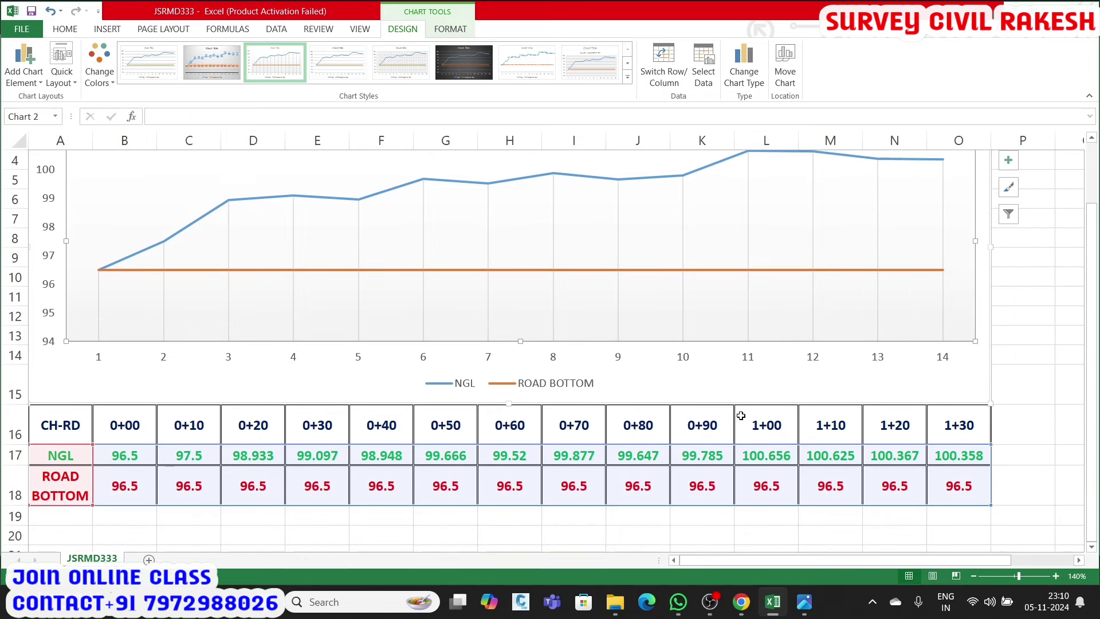
{"action": "left_click", "coordinate": [974, 576]}
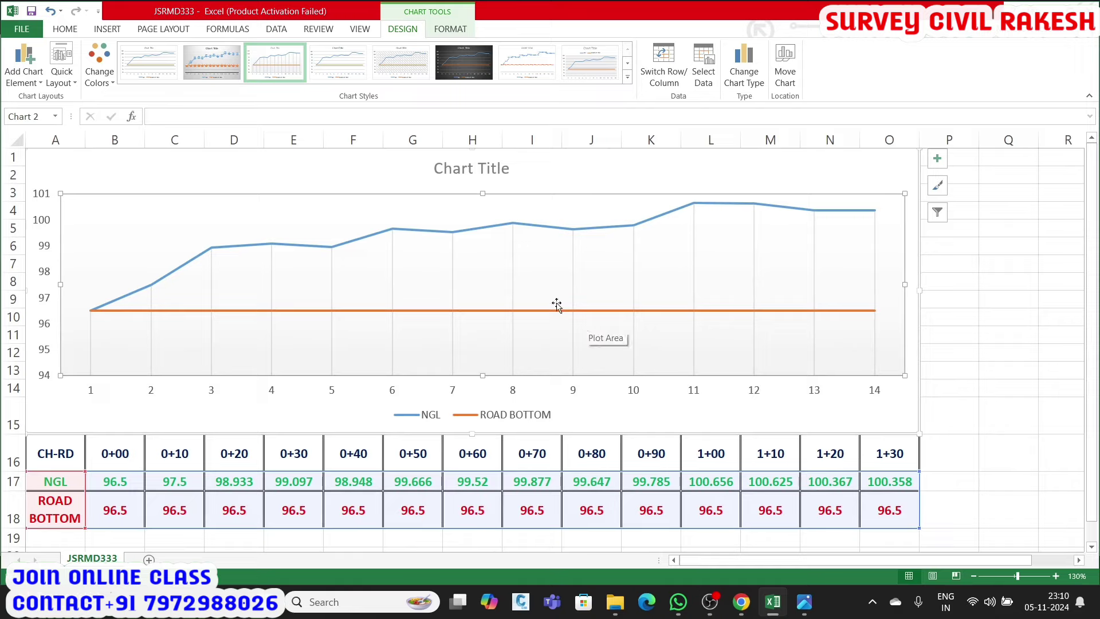
- Replace the placeholder chart title with 'LONG SECTION'
{"action": "double_click", "coordinate": [504, 171]}
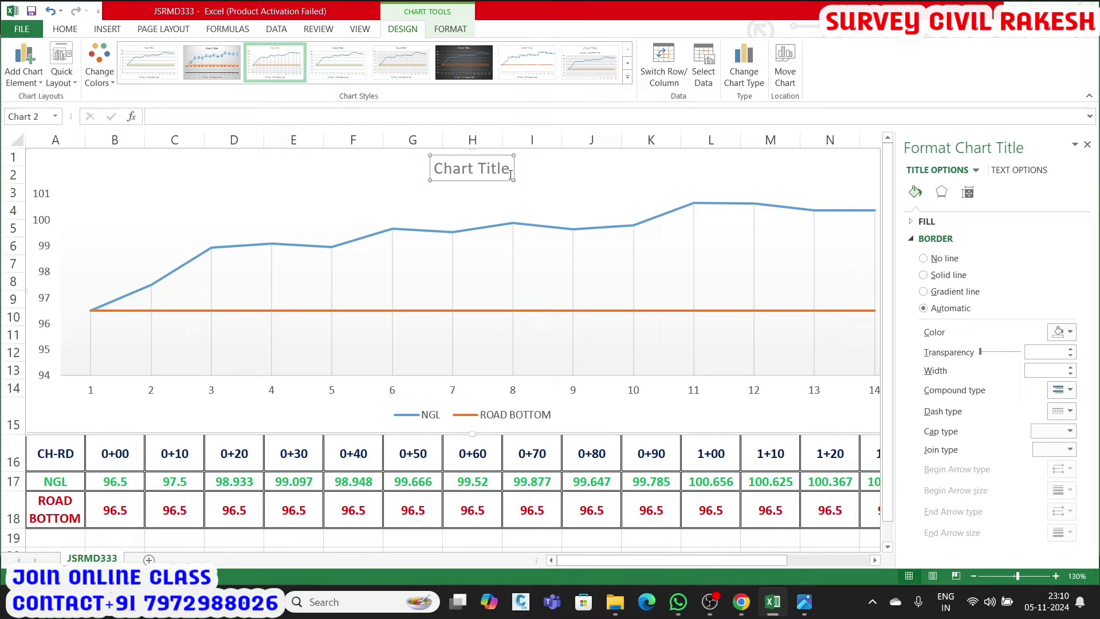
{"action": "left_click", "coordinate": [497, 167]}
{"action": "key", "text": "Delete"}
{"action": "key", "text": "Delete"}
{"action": "key", "text": "Delete"}
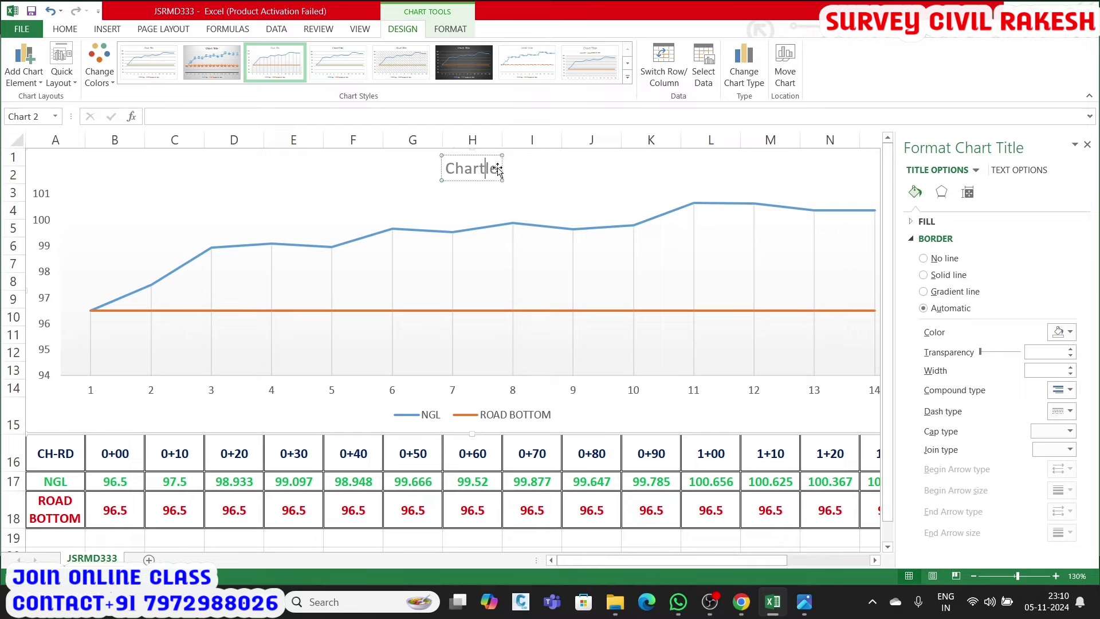
{"action": "key", "text": "BackSpace"}
{"action": "key", "text": "BackSpace"}
{"action": "key", "text": "BackSpace"}
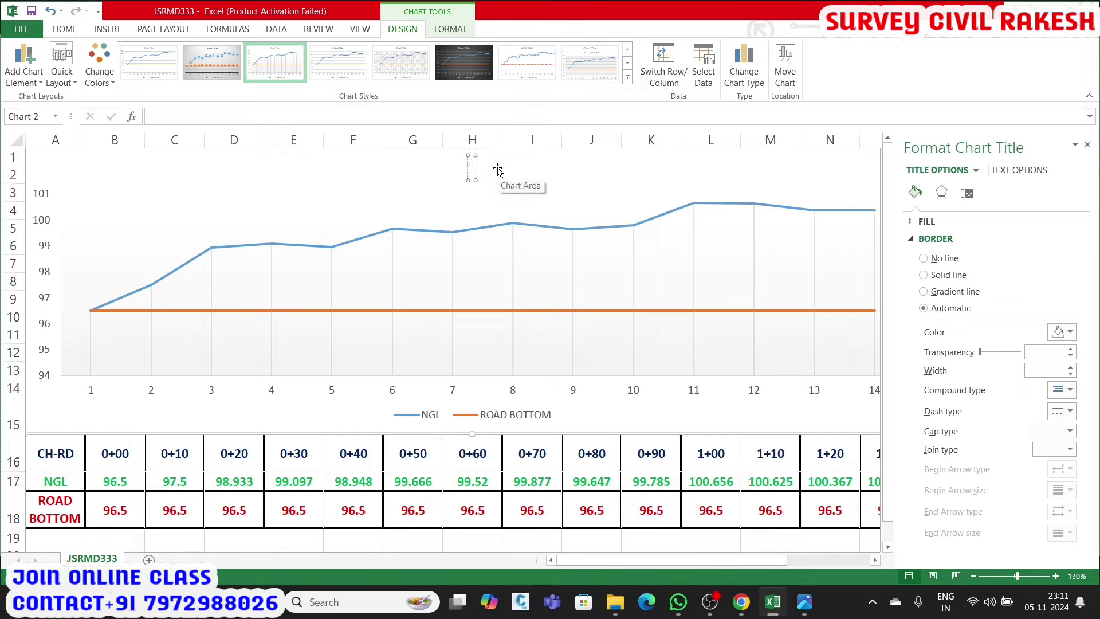
{"action": "type", "text": "LON"}
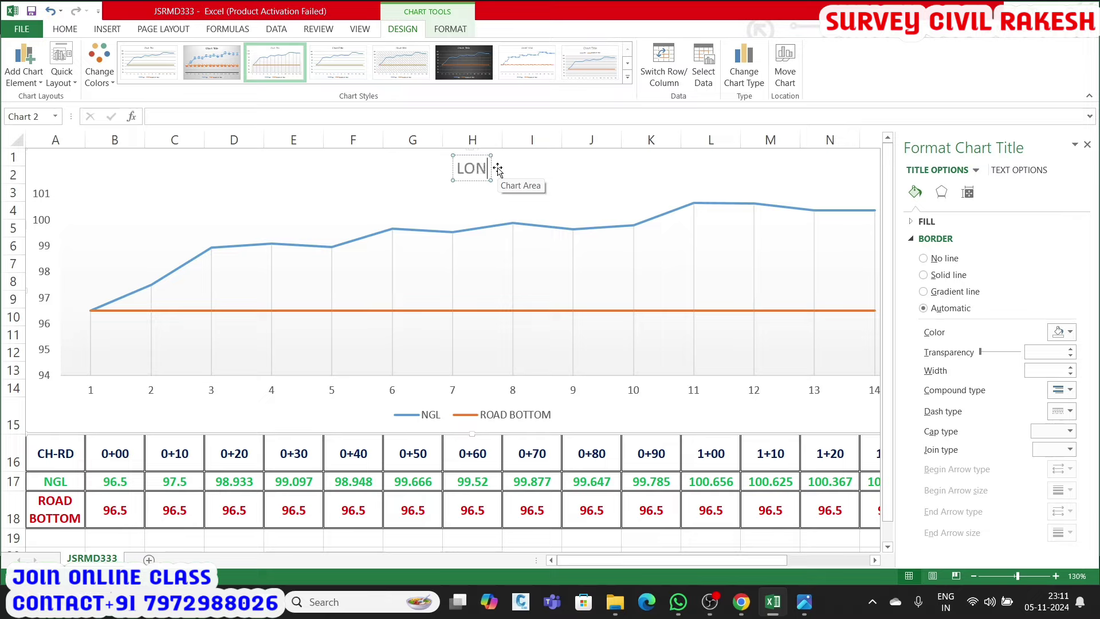
{"action": "type", "text": "G SEC"}
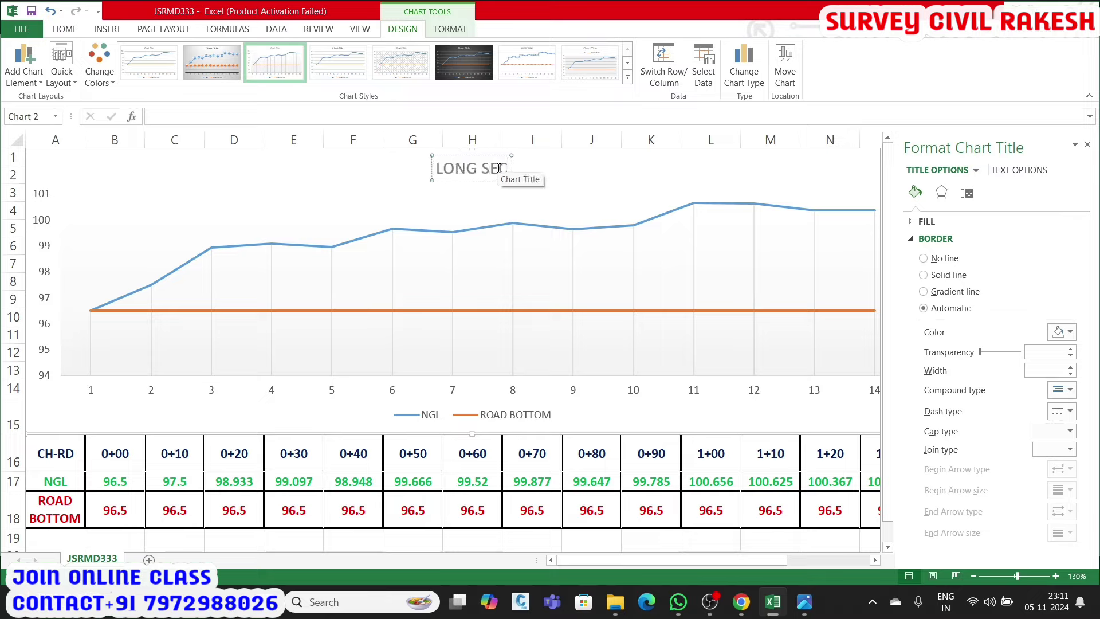
{"action": "type", "text": "TION"}
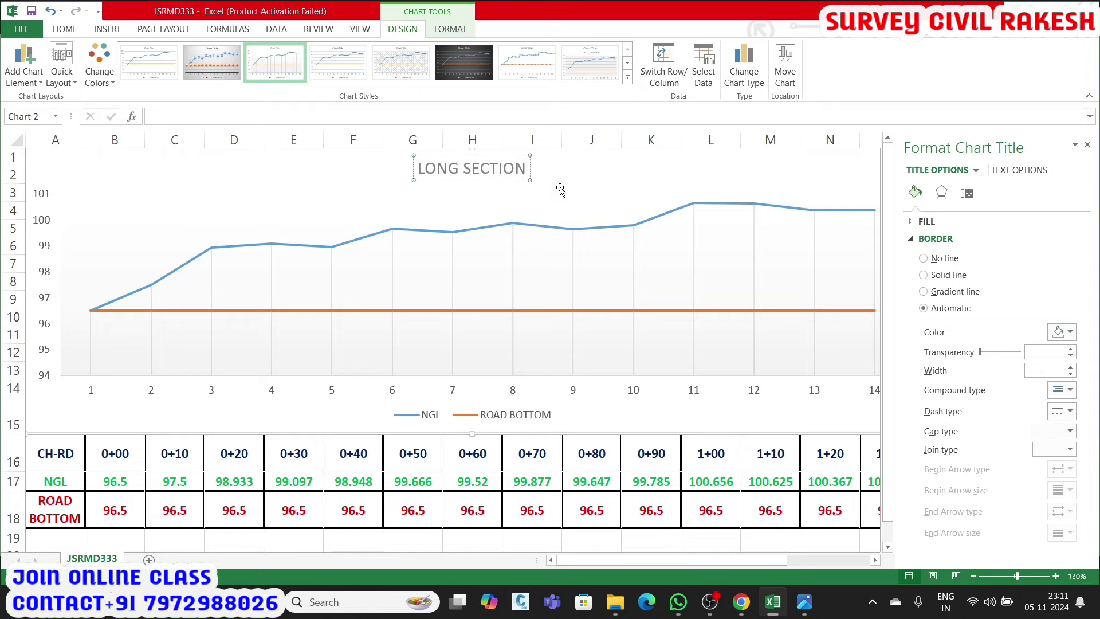
{"action": "left_click", "coordinate": [512, 183]}
- Make the LONG SECTION title bold in the Algerian font and close the pane
{"action": "left_click", "coordinate": [514, 169]}
{"action": "left_click_drag", "start_coordinate": [528, 168], "coordinate": [417, 168]}
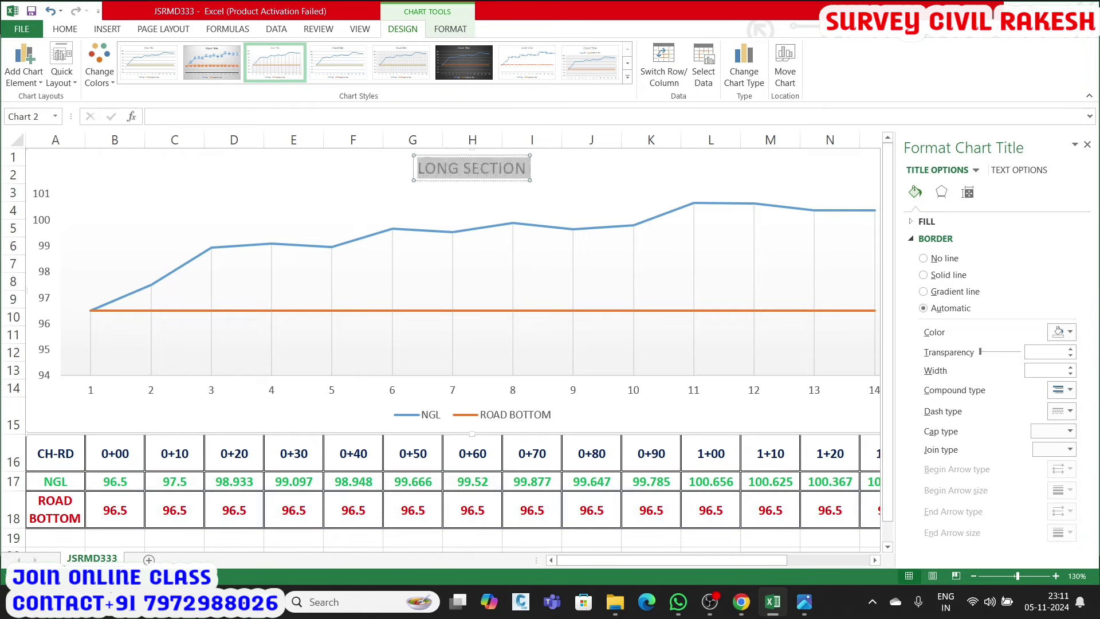
{"action": "left_click", "coordinate": [71, 33]}
{"action": "left_click", "coordinate": [118, 74]}
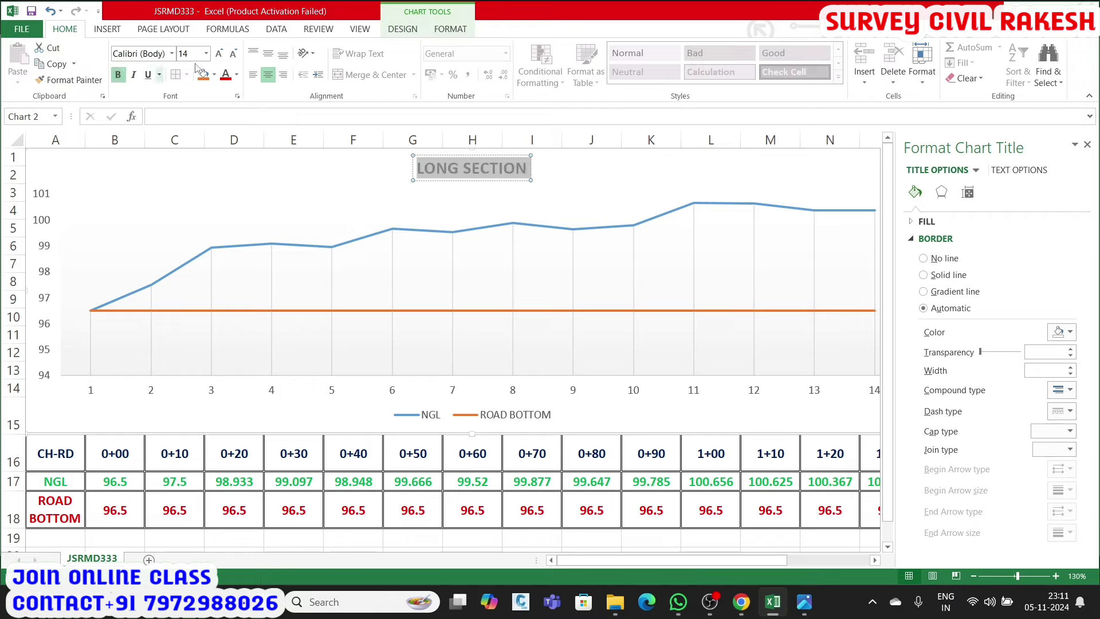
{"action": "left_click", "coordinate": [172, 53]}
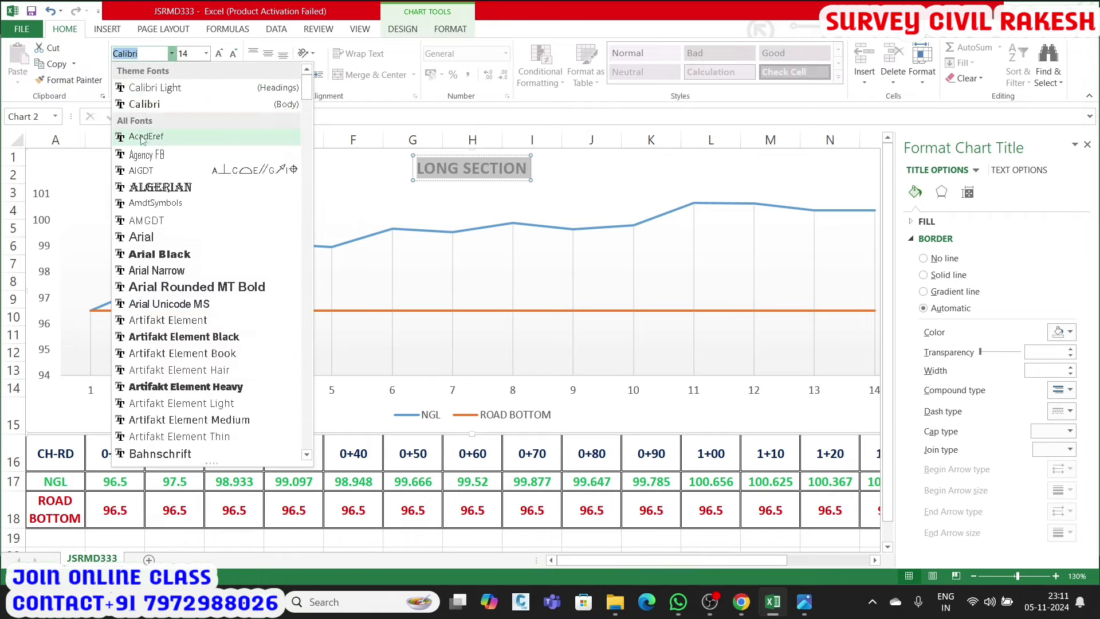
{"action": "left_click", "coordinate": [141, 188]}
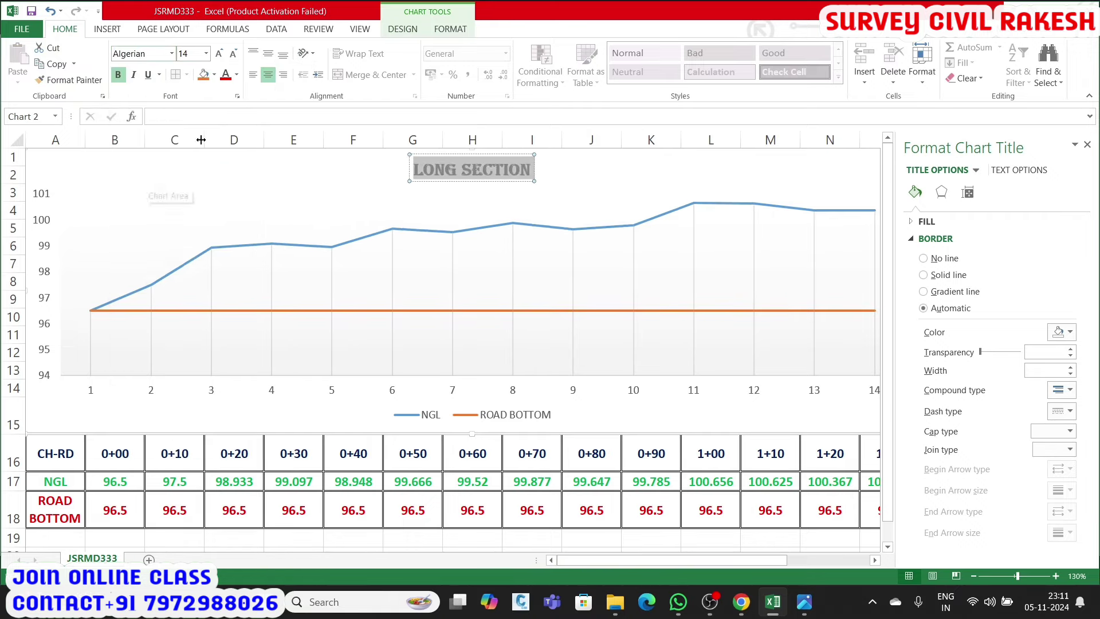
{"action": "left_click", "coordinate": [359, 172]}
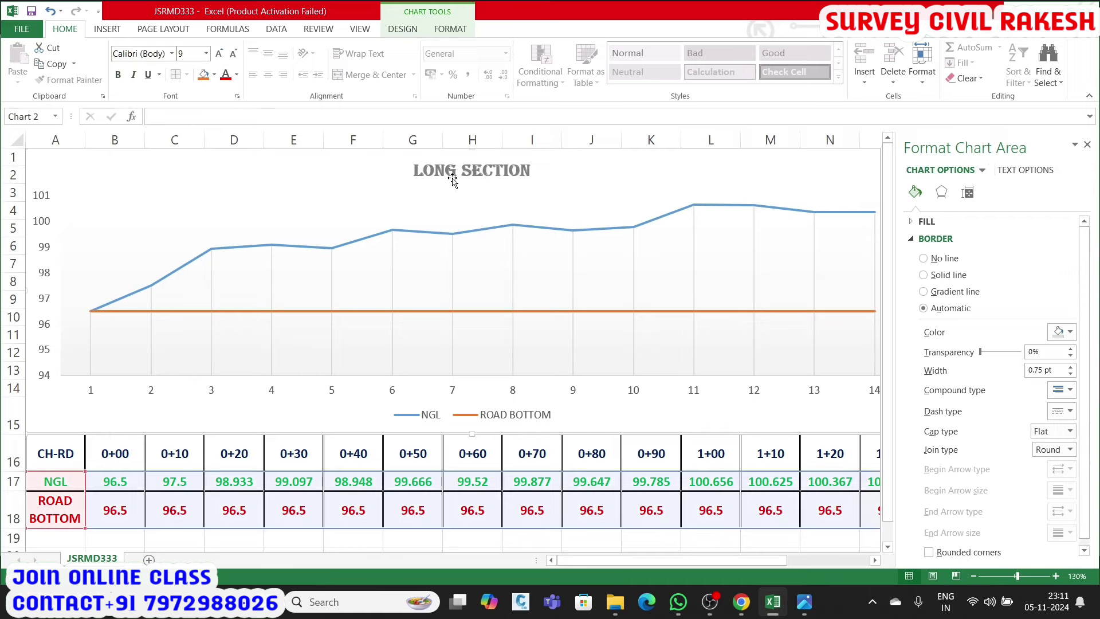
{"action": "left_click", "coordinate": [1088, 145]}
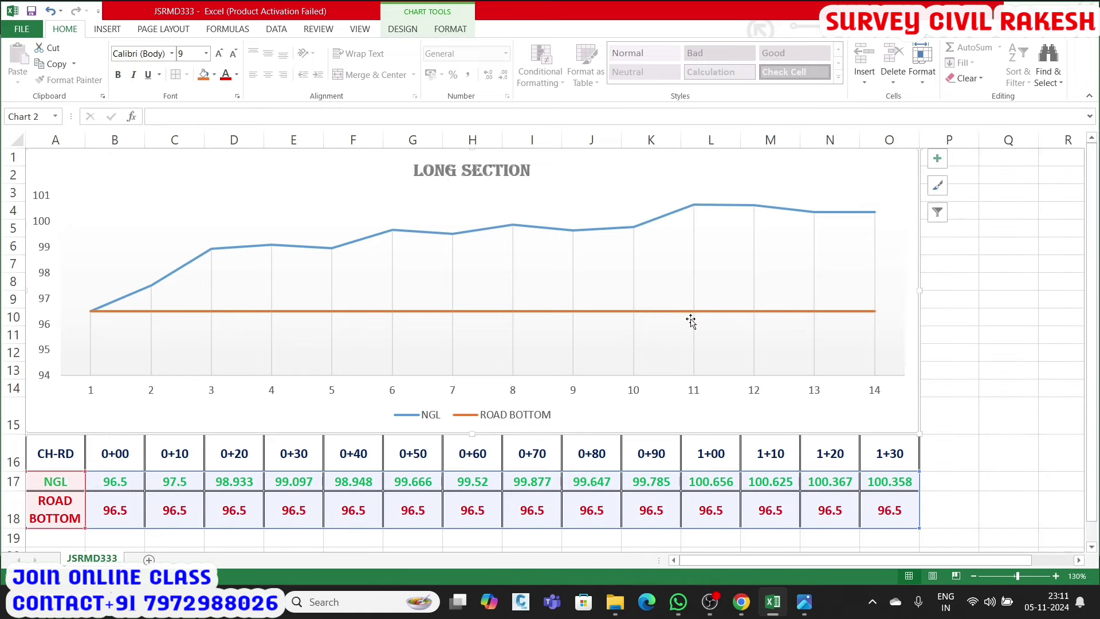
- Deselect and reselect the LONG SECTION chart to work on its plot area
{"action": "left_click", "coordinate": [946, 320]}
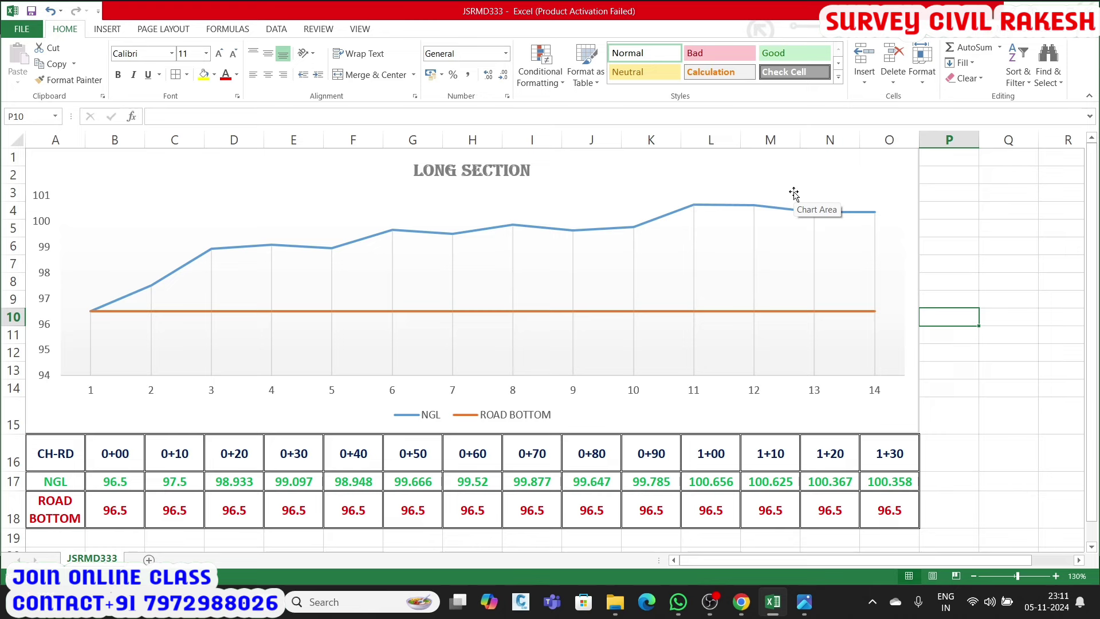
{"action": "left_click", "coordinate": [793, 195]}
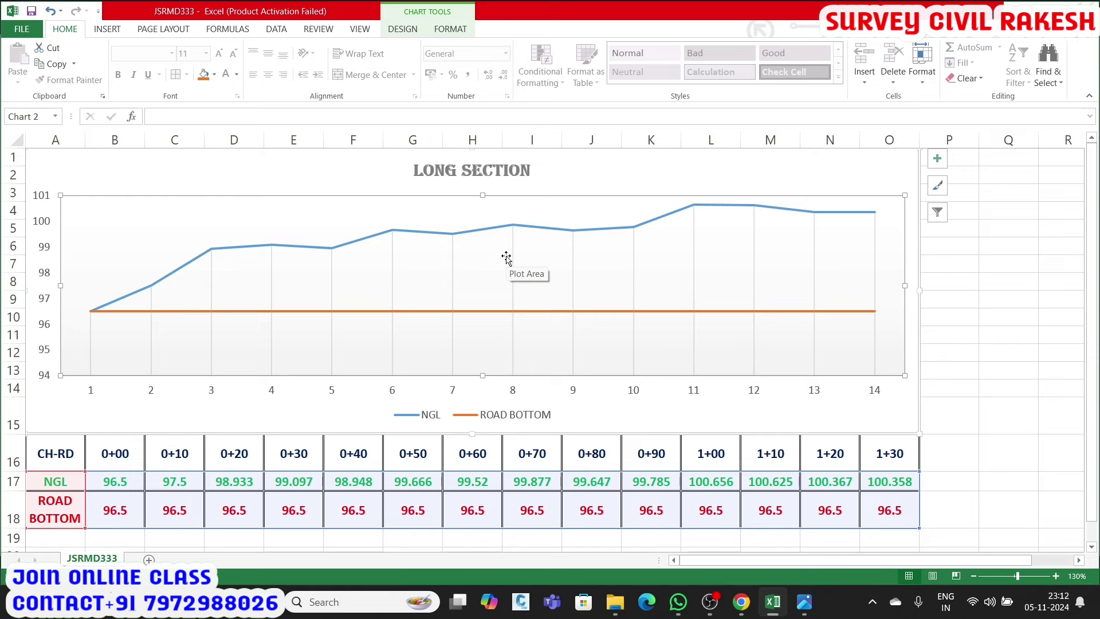
{"action": "scroll", "coordinate": [506, 258], "scroll_direction": "down", "scroll_amount": 3}
{"action": "scroll", "coordinate": [504, 261], "scroll_direction": "up", "scroll_amount": 3}
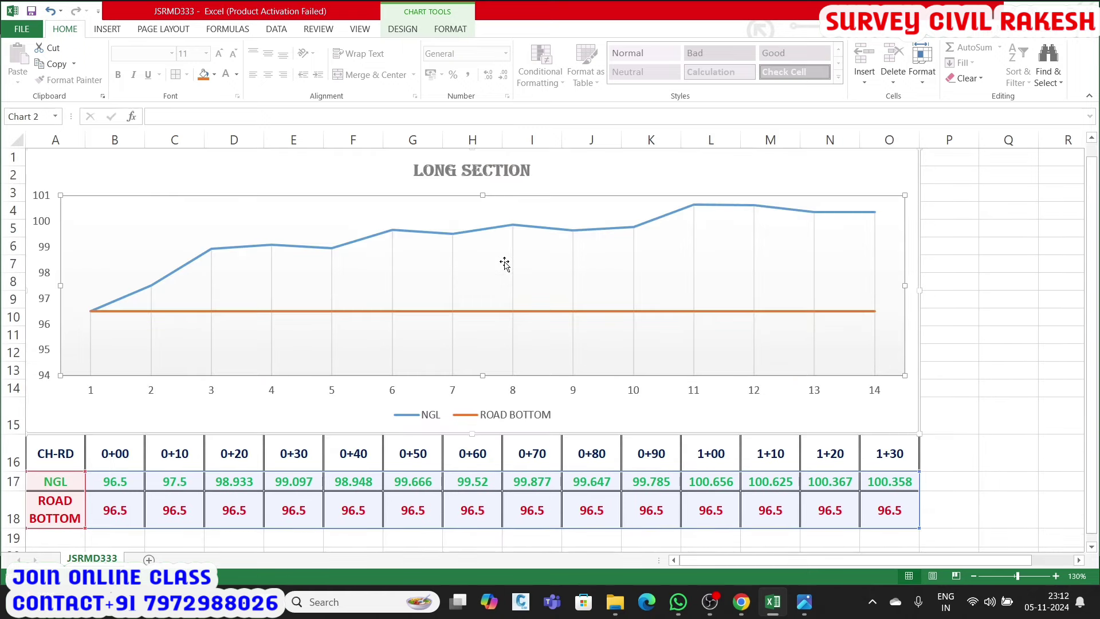
{"action": "scroll", "coordinate": [513, 298], "scroll_direction": "down", "scroll_amount": 3}
{"action": "scroll", "coordinate": [513, 298], "scroll_direction": "up", "scroll_amount": 3}
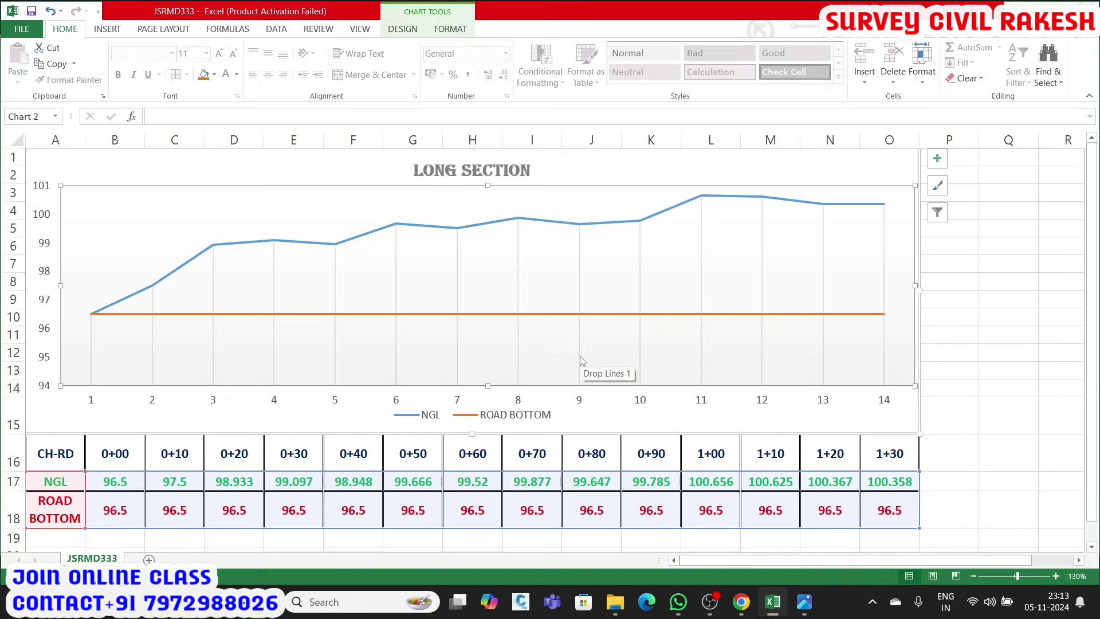
{"action": "scroll", "coordinate": [581, 360], "scroll_direction": "down", "scroll_amount": 3}
{"action": "scroll", "coordinate": [581, 360], "scroll_direction": "up", "scroll_amount": 3}
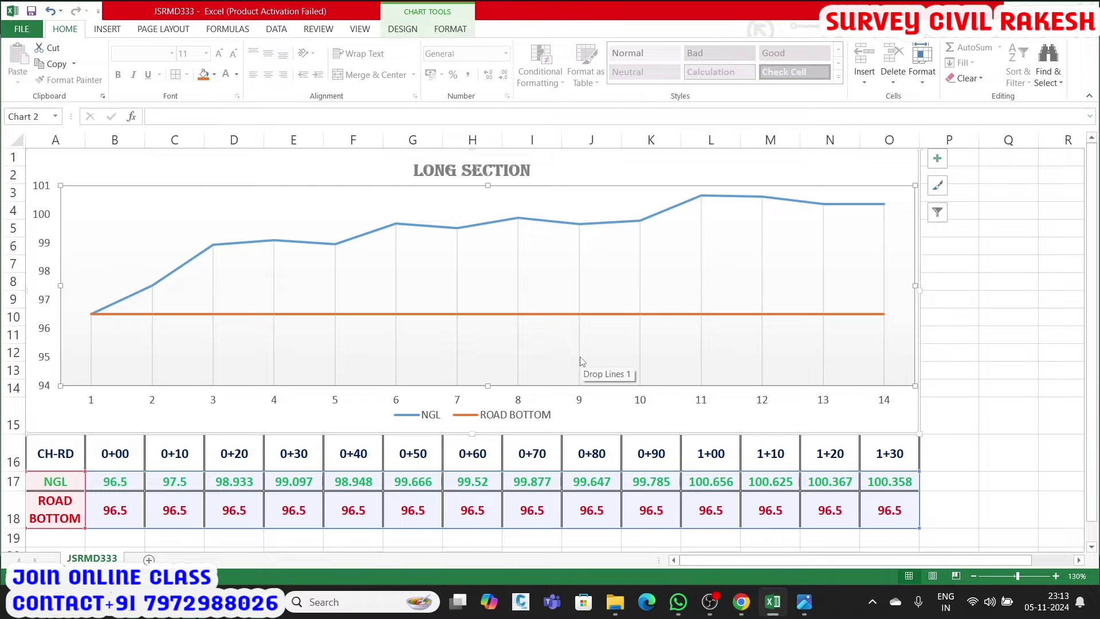